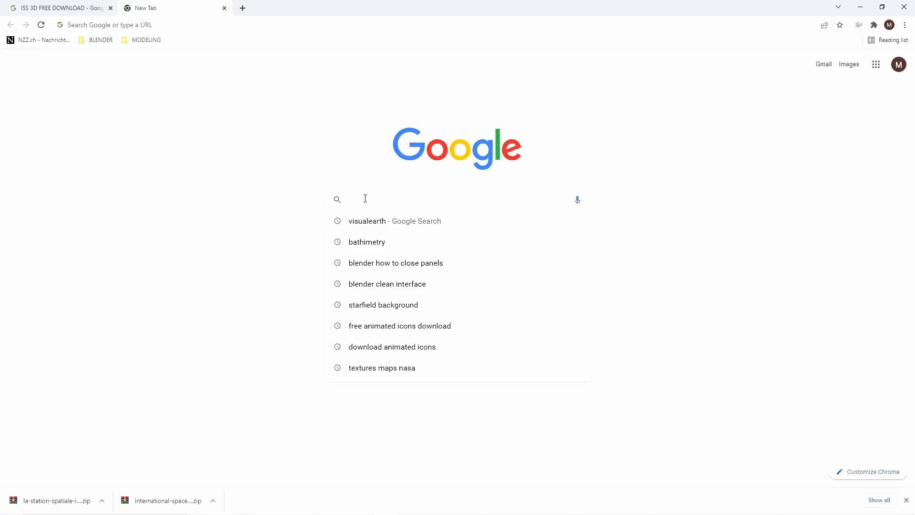
- Search the web for "ISS 3D model free download" and open the Sketchfab result for ISS 3D models
{"action": "type", "text": "ISS"}
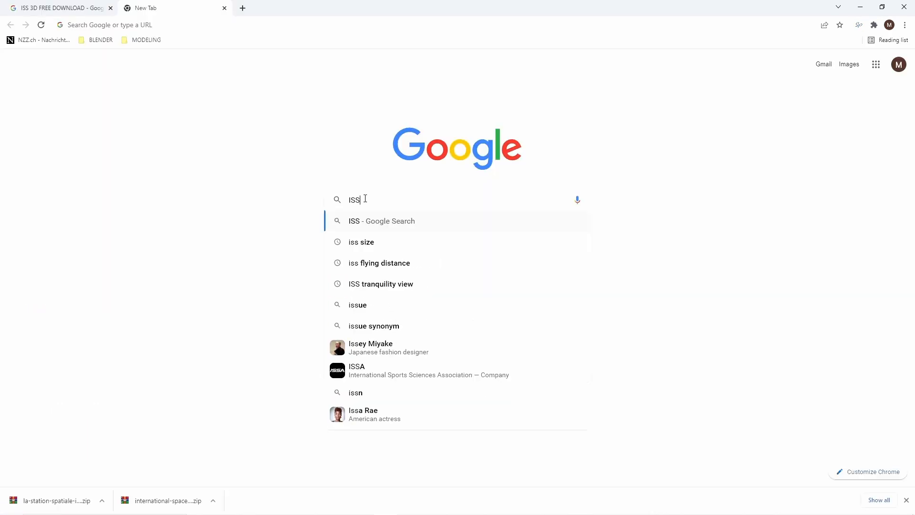
{"action": "type", "text": " 3D mode"}
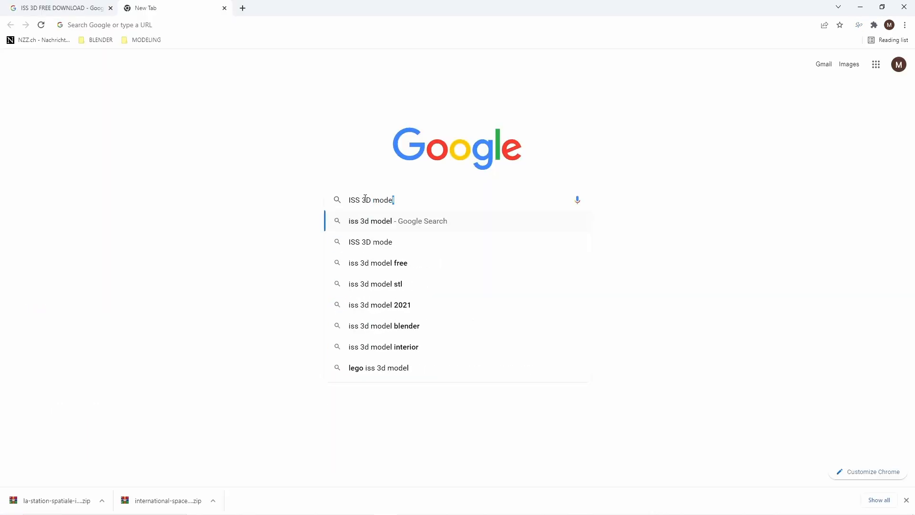
{"action": "type", "text": "l free download"}
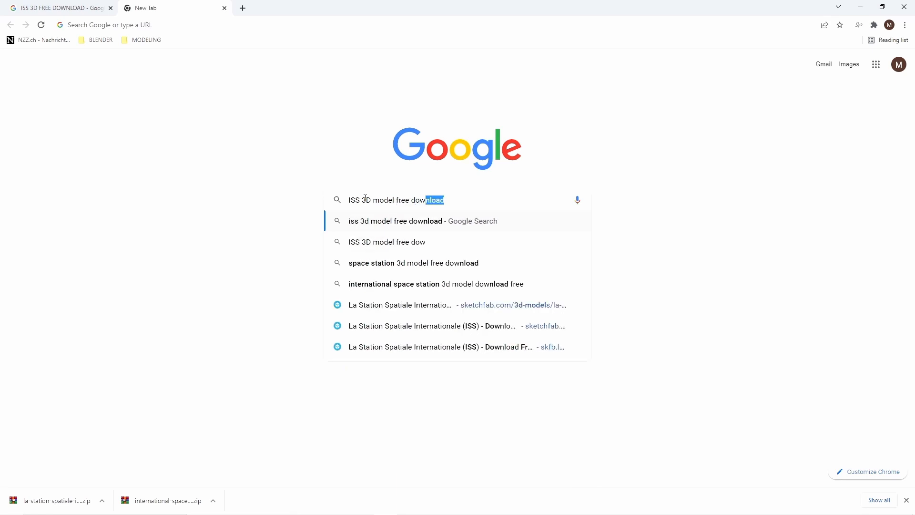
{"action": "key", "text": "Return"}
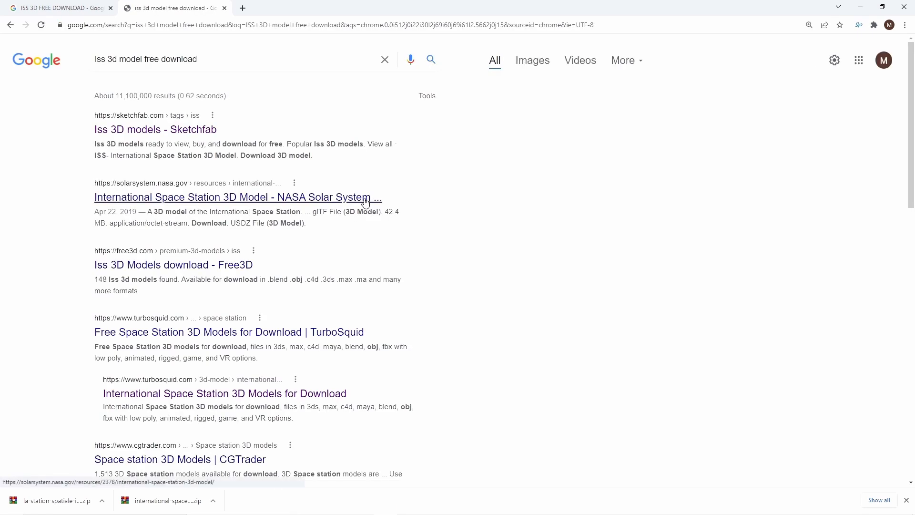
{"action": "left_click", "coordinate": [163, 135]}
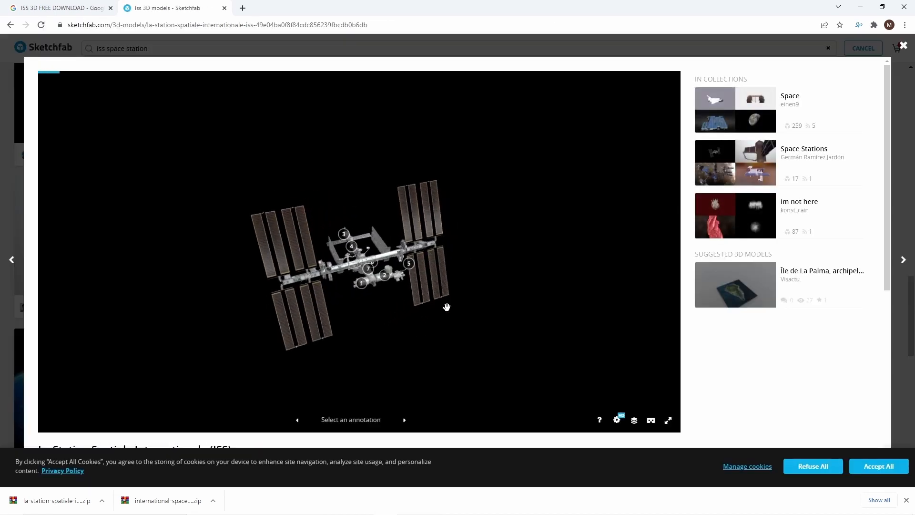
- Examine the La Station Spatiale Internationale (ISS) model up close, including its Kibō (2008) annotation
{"action": "scroll", "coordinate": [429, 316], "scroll_direction": "up", "scroll_amount": 3}
{"action": "left_click", "coordinate": [423, 302]}
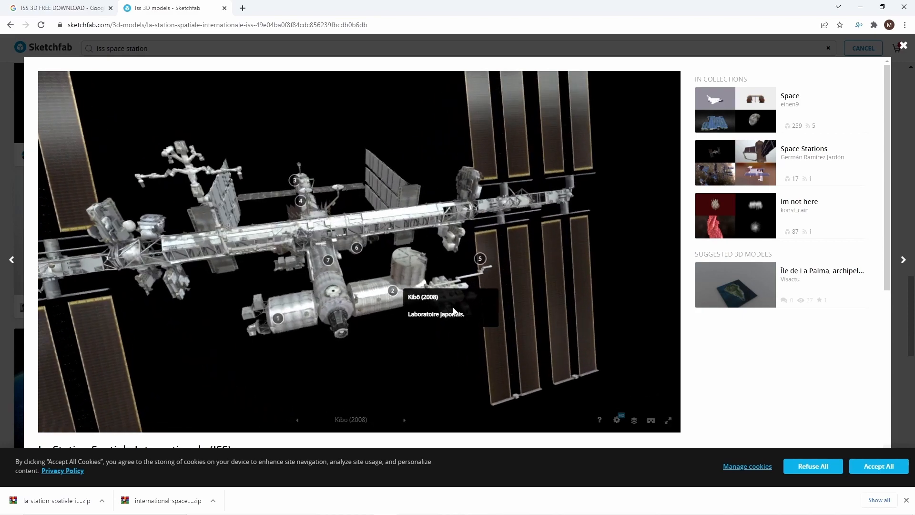
{"action": "mouse_move", "coordinate": [424, 303]}
{"action": "left_mouse_down"}
{"action": "mouse_move", "coordinate": [433, 303]}
{"action": "mouse_move", "coordinate": [437, 274]}
{"action": "mouse_move", "coordinate": [353, 295]}
{"action": "mouse_move", "coordinate": [299, 286]}
{"action": "mouse_move", "coordinate": [260, 311]}
{"action": "left_mouse_up"}
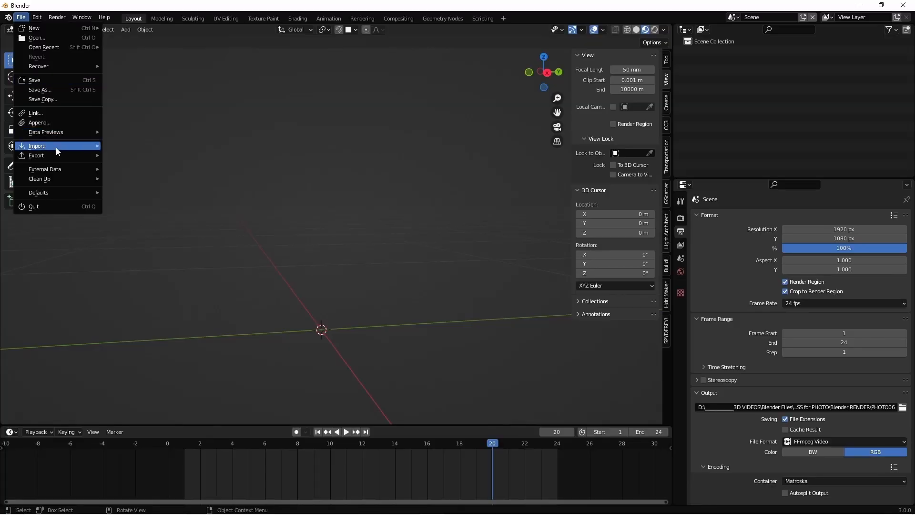
- Switch to Blender and import the space station model into the empty scene
{"action": "mouse_move", "coordinate": [59, 148]}
{"action": "left_click", "coordinate": [157, 242]}
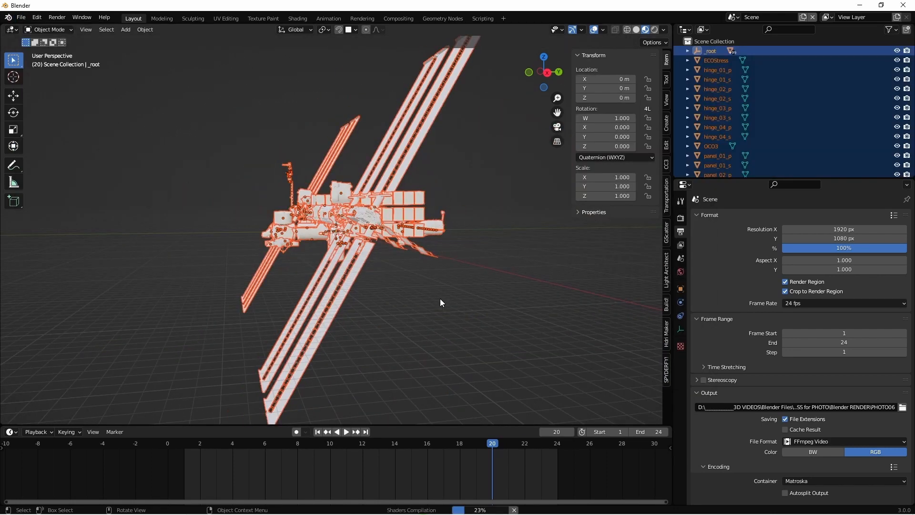
{"action": "scroll", "coordinate": [440, 302], "scroll_direction": "down", "scroll_amount": 3}
{"action": "middle_click_drag", "start_coordinate": [439, 303], "coordinate": [396, 302]}
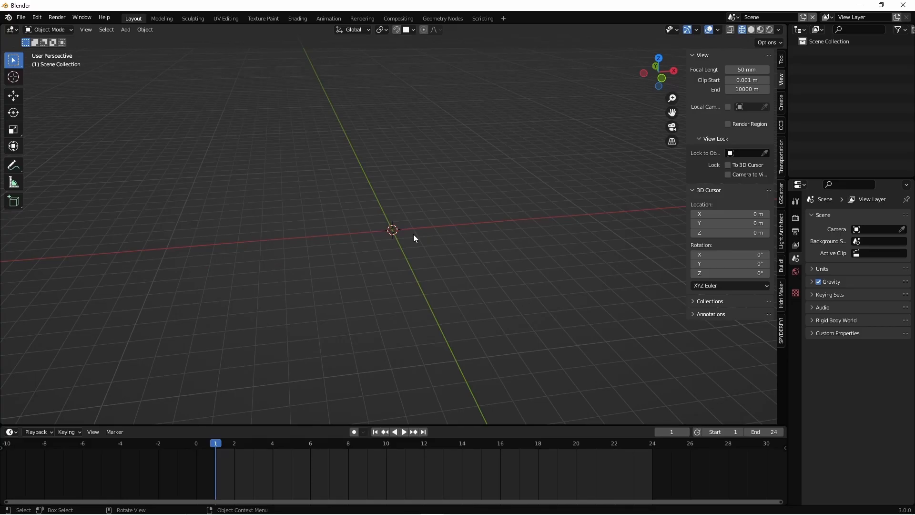
- Add a UV sphere at the origin to examine its wireframe from several angles, and delete it
{"action": "left_click", "coordinate": [126, 30]}
{"action": "mouse_move", "coordinate": [132, 40]}
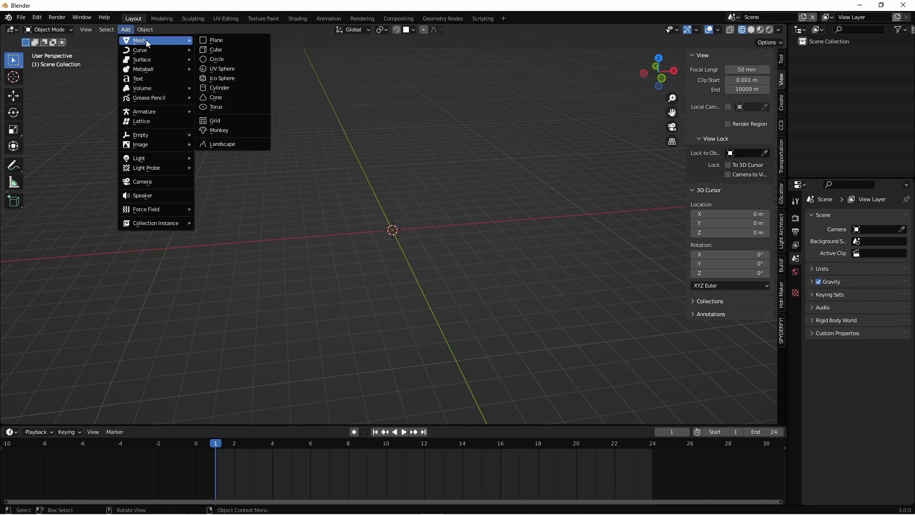
{"action": "left_click", "coordinate": [220, 68]}
{"action": "middle_click_drag", "start_coordinate": [541, 319], "coordinate": [469, 349]}
{"action": "scroll", "coordinate": [490, 370], "scroll_direction": "up", "scroll_amount": 2}
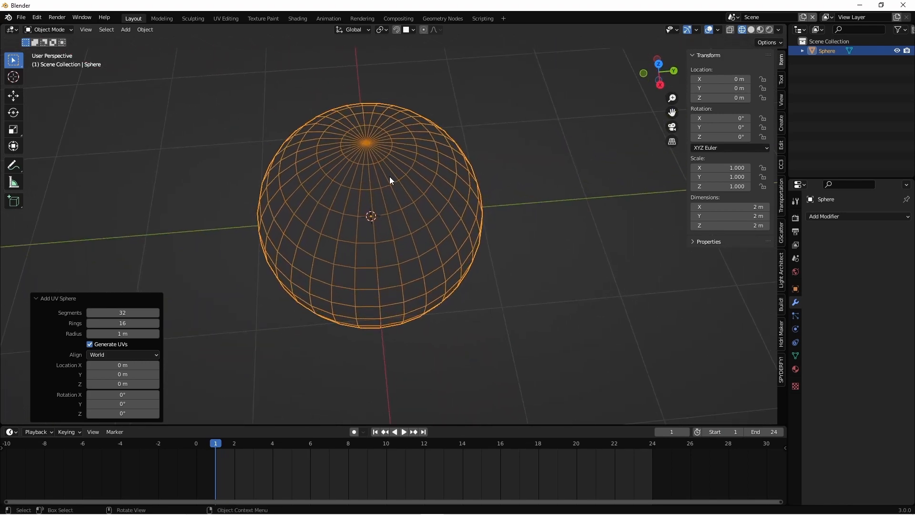
{"action": "middle_click_drag", "start_coordinate": [467, 225], "coordinate": [495, 253]}
{"action": "middle_click_drag", "start_coordinate": [498, 289], "coordinate": [514, 288]}
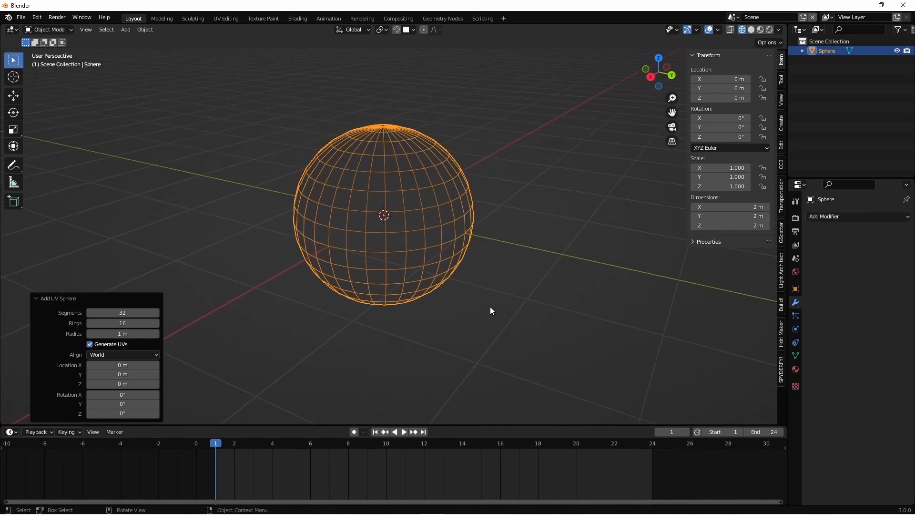
{"action": "middle_click_drag", "start_coordinate": [478, 311], "coordinate": [400, 295]}
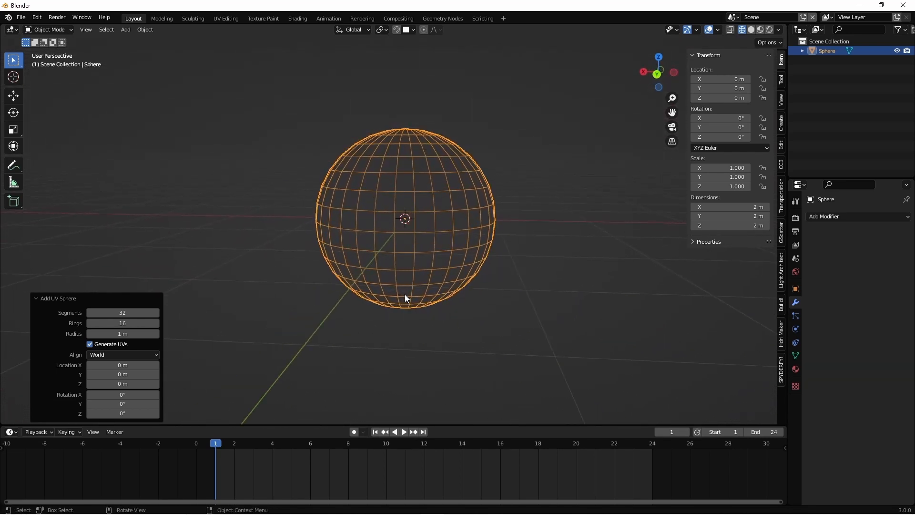
{"action": "left_click", "coordinate": [463, 156]}
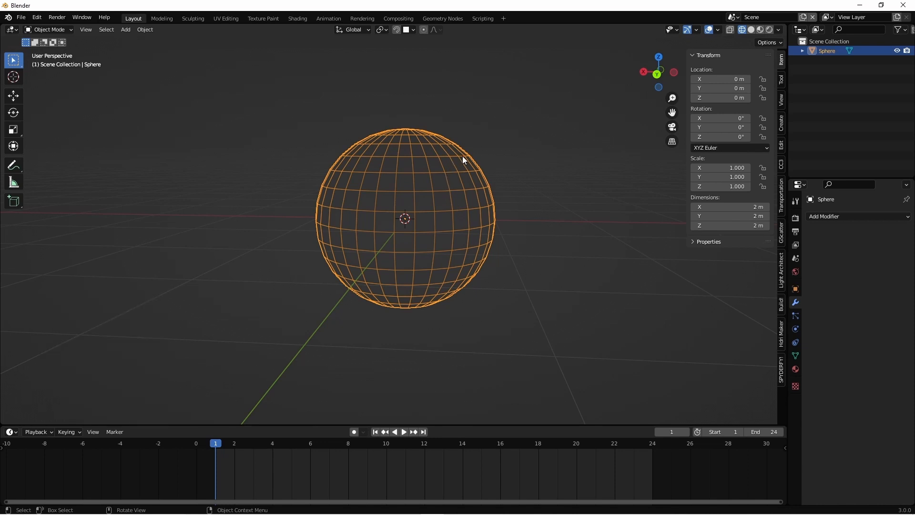
{"action": "key", "text": "Delete"}
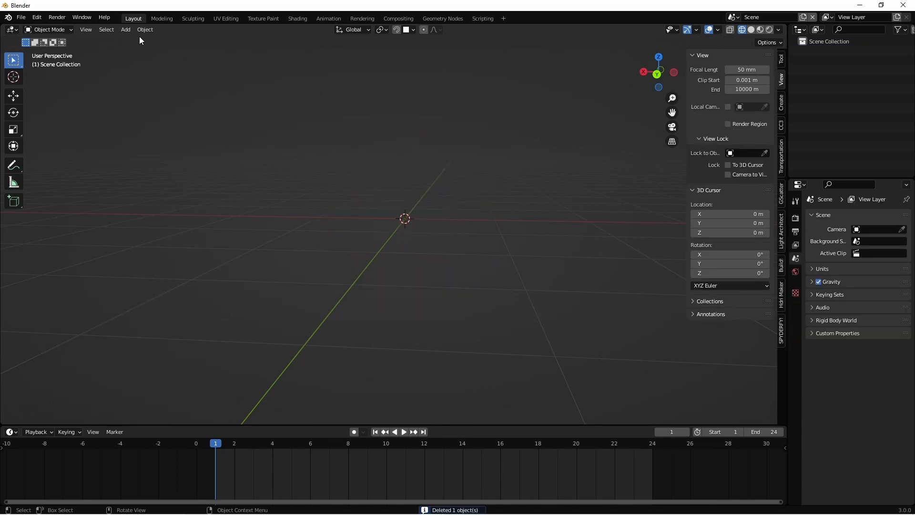
- Add a cube mesh at the origin of the empty scene
{"action": "left_click", "coordinate": [125, 30]}
{"action": "mouse_move", "coordinate": [131, 39]}
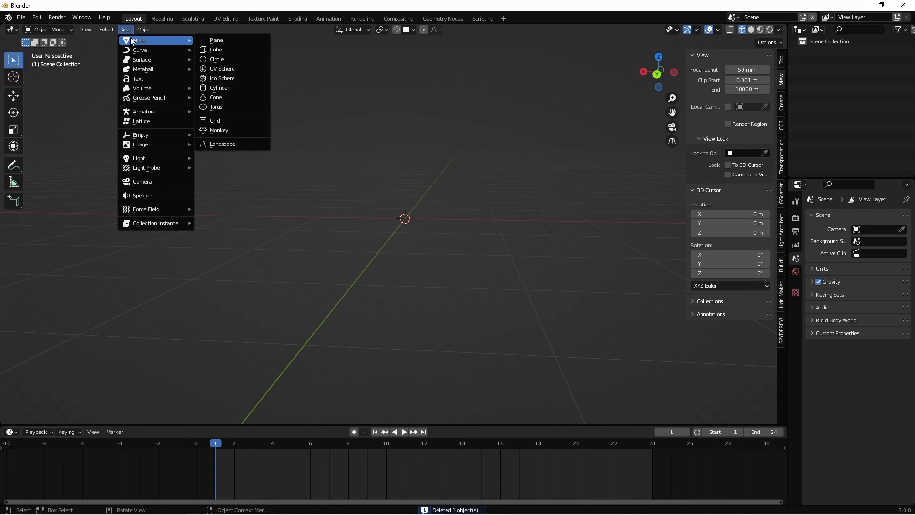
{"action": "left_click", "coordinate": [220, 49]}
{"action": "middle_click_drag", "start_coordinate": [202, 87], "coordinate": [68, 53]}
- Subdivide the whole cube in Edit Mode with 15 cuts
{"action": "left_click", "coordinate": [47, 30]}
{"action": "left_click", "coordinate": [50, 47]}
{"action": "right_click", "coordinate": [345, 150]}
{"action": "left_click", "coordinate": [345, 150]}
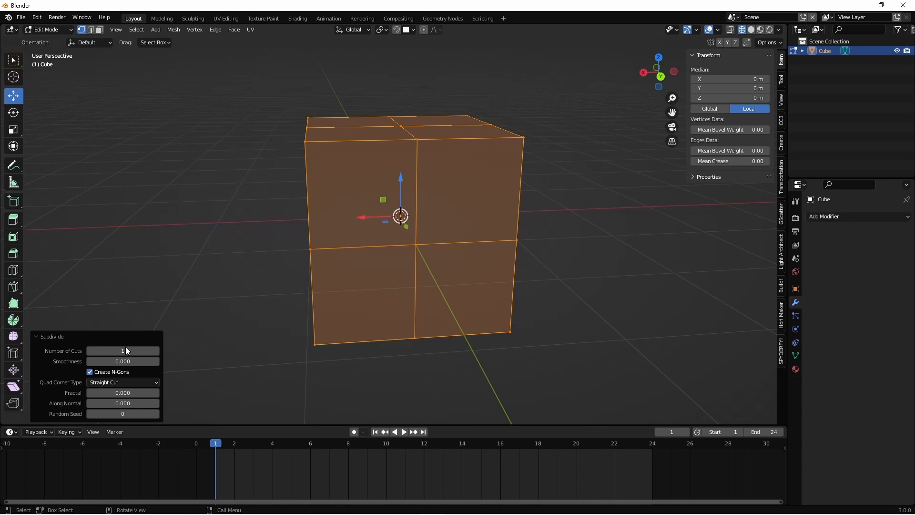
{"action": "left_click", "coordinate": [127, 352]}
{"action": "type", "text": "15"}
{"action": "key", "text": "Return"}
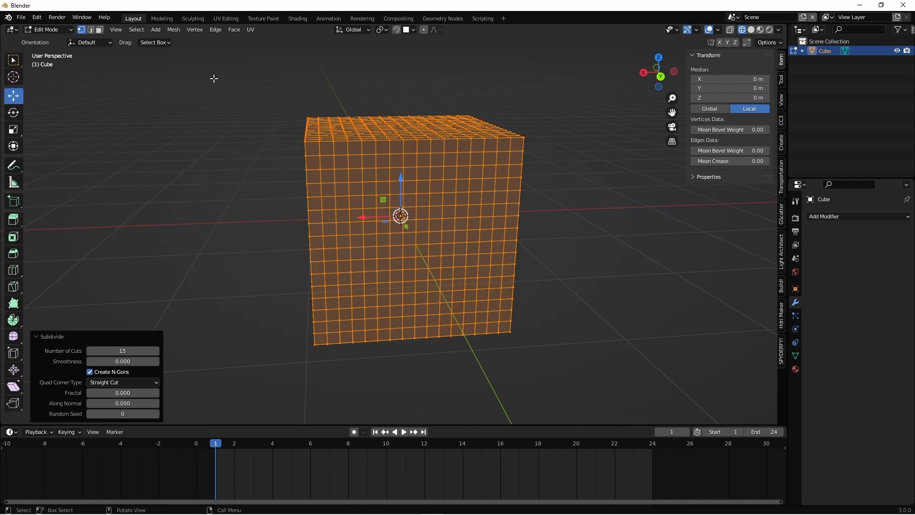
- Round the subdivided cube into a full sphere with the To Sphere transform at factor 1
{"action": "left_click", "coordinate": [173, 29]}
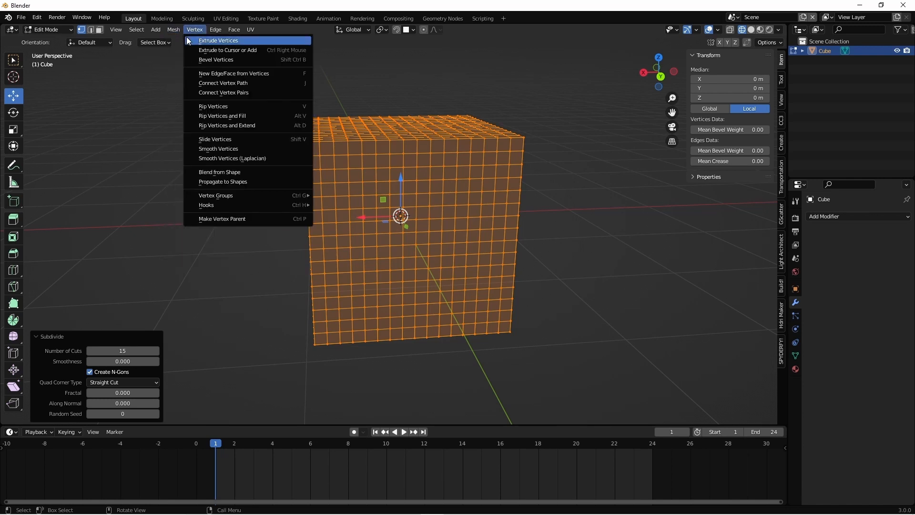
{"action": "left_click", "coordinate": [173, 28]}
{"action": "left_click", "coordinate": [175, 30]}
{"action": "mouse_move", "coordinate": [176, 40]}
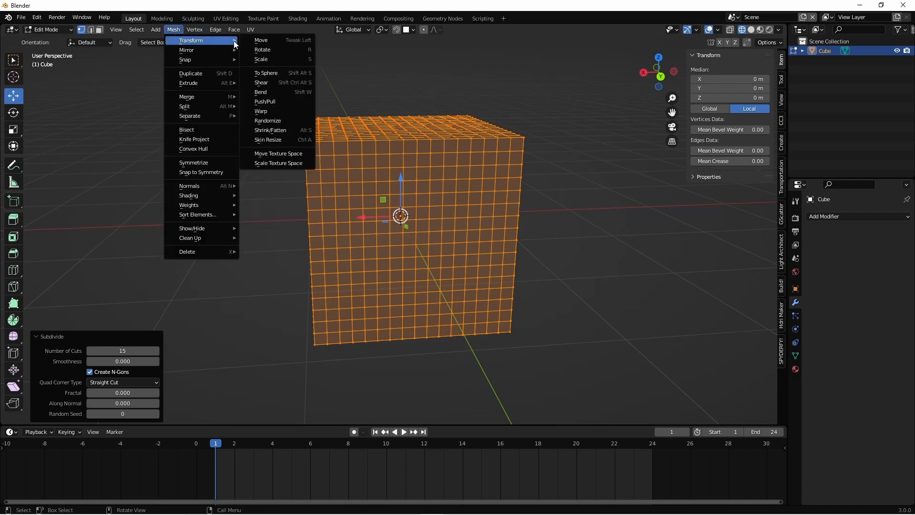
{"action": "left_click", "coordinate": [276, 72]}
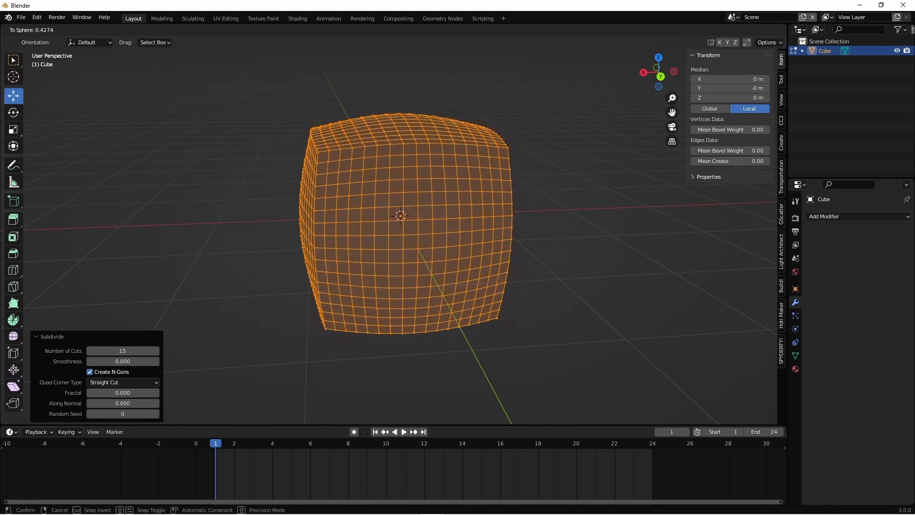
{"action": "left_click", "coordinate": [130, 243]}
{"action": "scroll", "coordinate": [244, 271], "scroll_direction": "down", "scroll_amount": 3}
{"action": "mouse_move", "coordinate": [244, 272]}
{"action": "middle_mouse_down"}
{"action": "mouse_move", "coordinate": [311, 296]}
{"action": "mouse_move", "coordinate": [374, 291]}
{"action": "mouse_move", "coordinate": [273, 288]}
{"action": "mouse_move", "coordinate": [257, 280]}
{"action": "middle_mouse_up"}
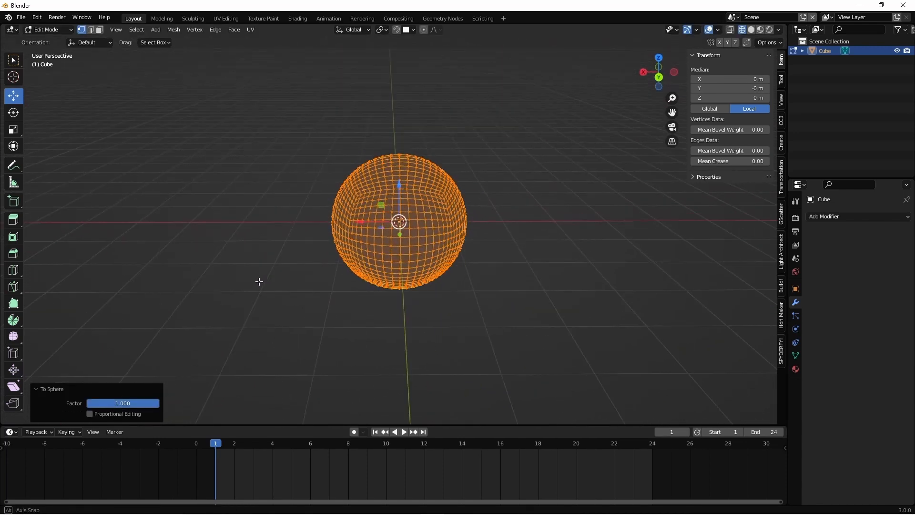
{"action": "scroll", "coordinate": [258, 280], "scroll_direction": "up", "scroll_amount": 4}
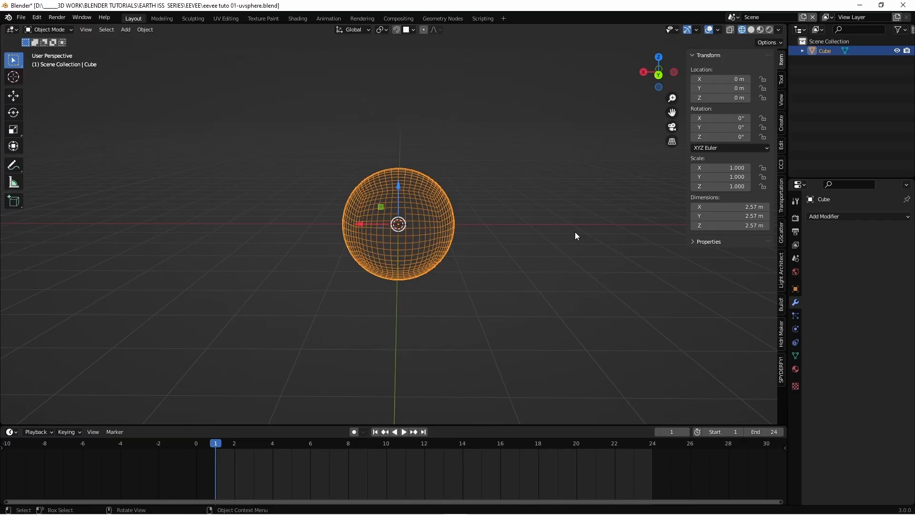
- Rename the Cube object as surface and add a Subdivision Surface modifier to it
{"action": "double_click", "coordinate": [824, 51]}
{"action": "type", "text": "surface"}
{"action": "key", "text": "Return"}
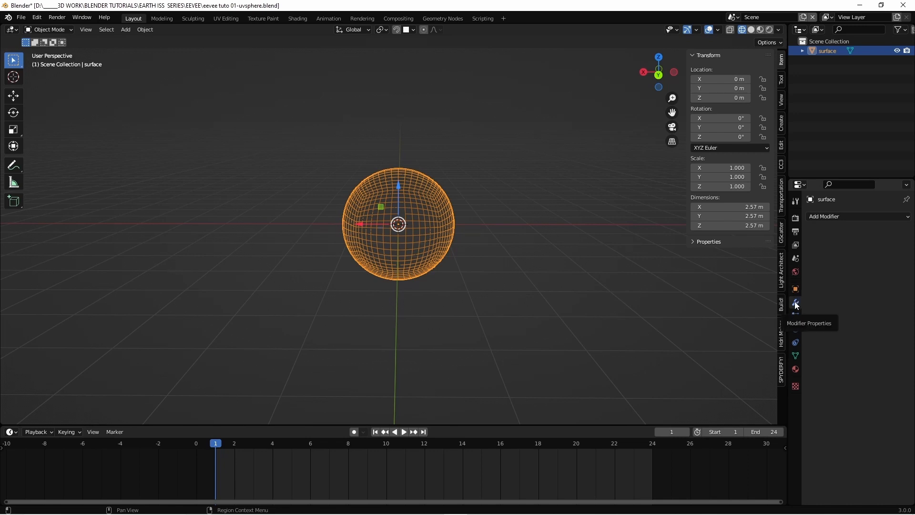
{"action": "left_click", "coordinate": [842, 217]}
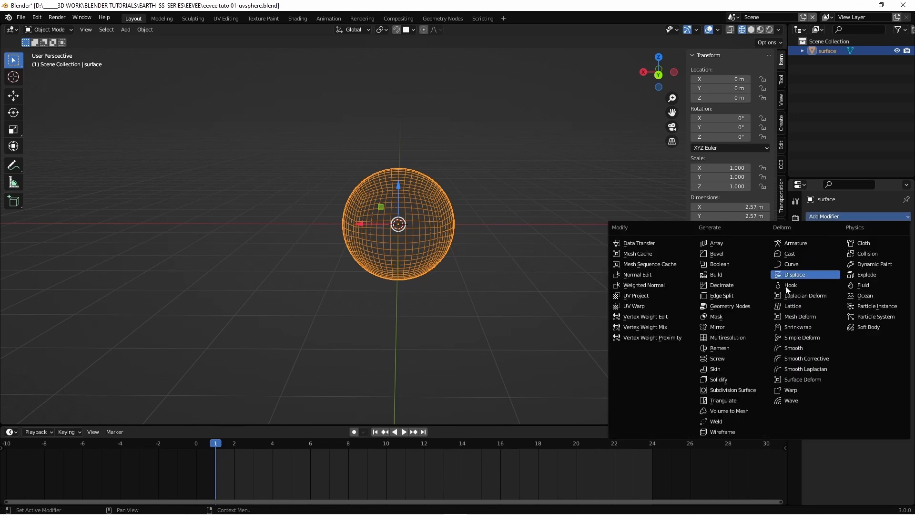
{"action": "left_click", "coordinate": [740, 390]}
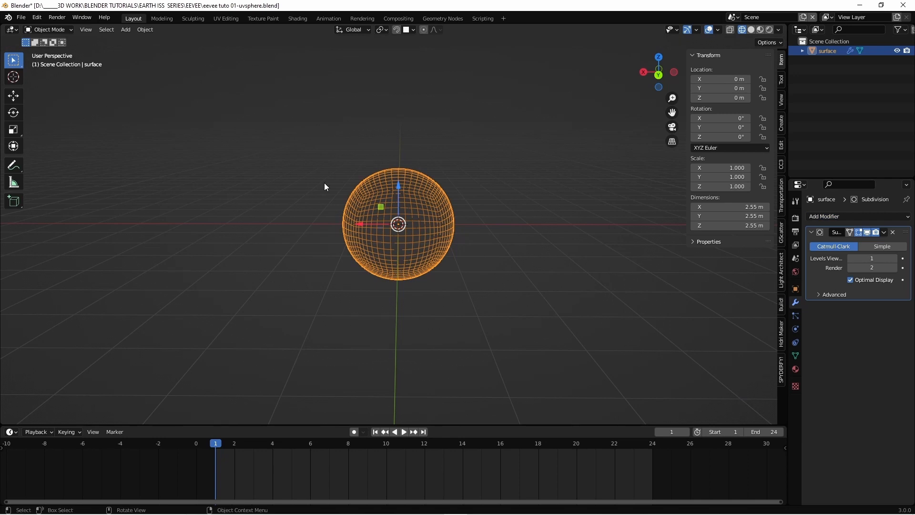
- Set the sphere's X, Y and Z dimensions to 5 m each
{"action": "left_click", "coordinate": [752, 207]}
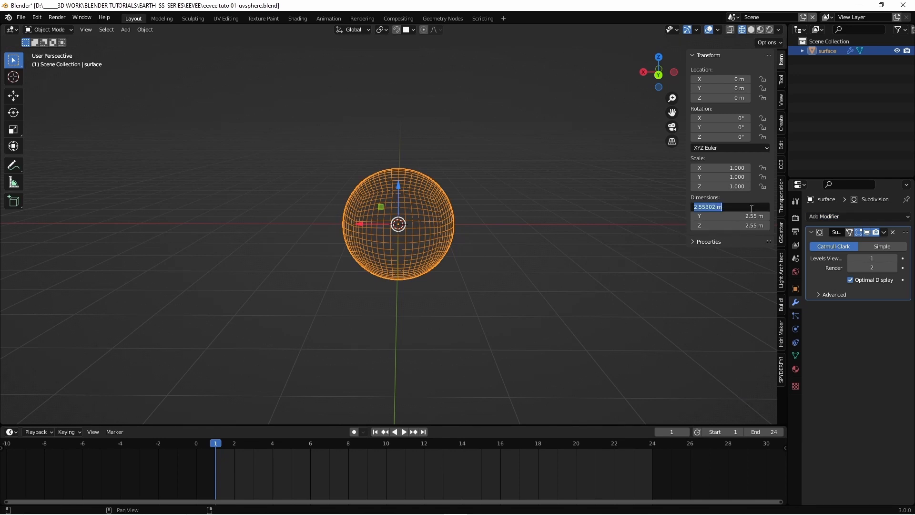
{"action": "type", "text": "5"}
{"action": "key", "text": "Tab"}
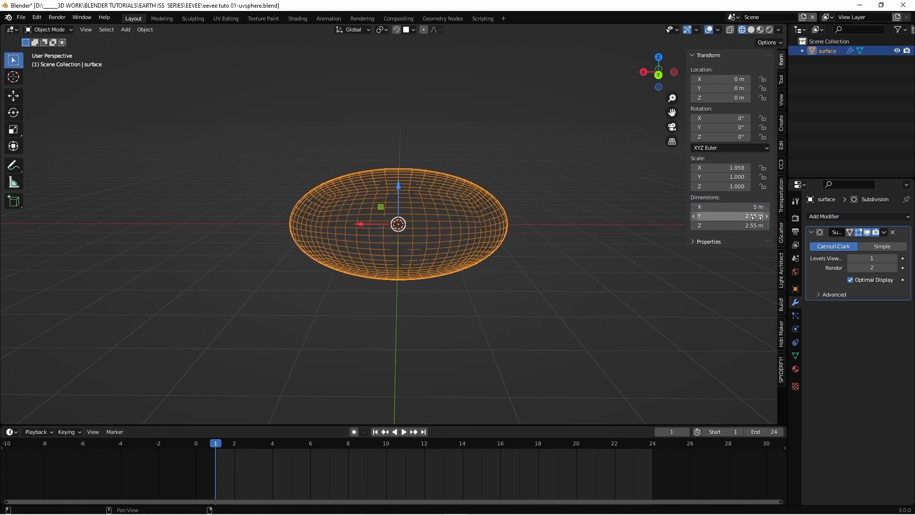
{"action": "type", "text": "5"}
{"action": "key", "text": "Tab"}
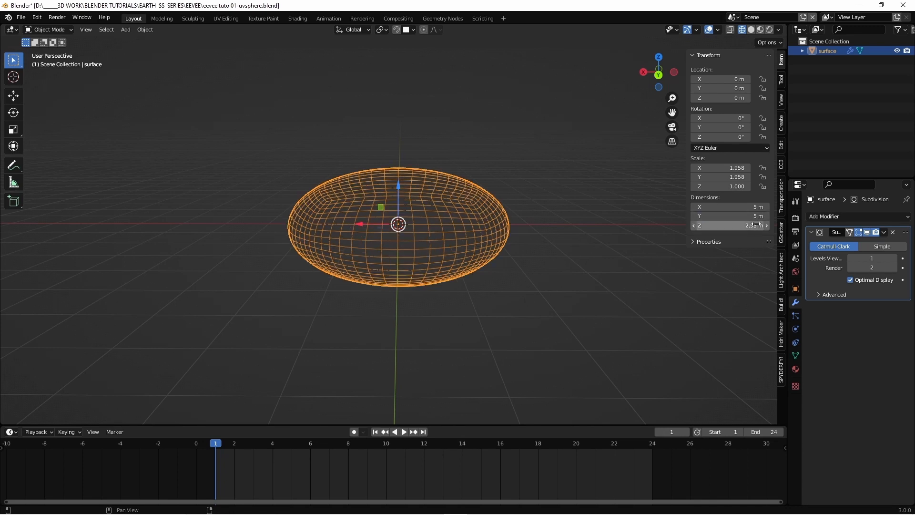
{"action": "type", "text": "5"}
{"action": "key", "text": "Return"}
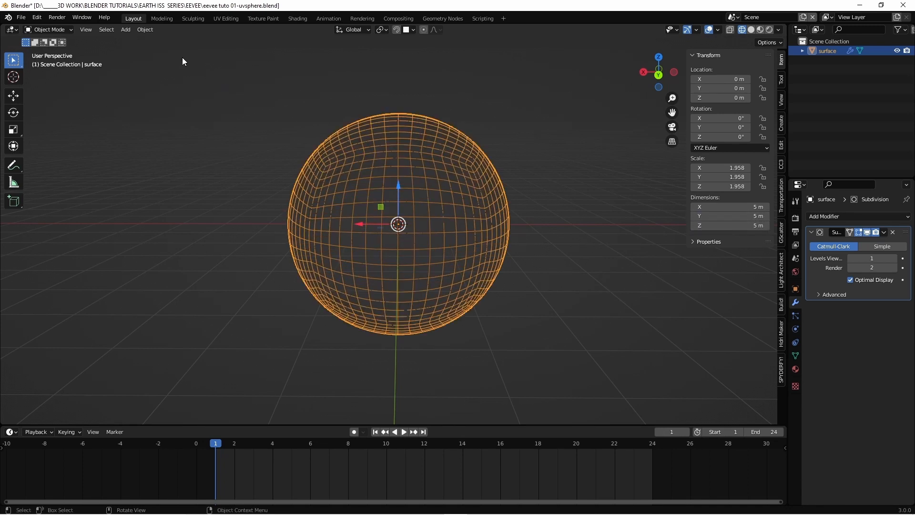
- Apply the scale of the surface sphere
{"action": "left_click", "coordinate": [149, 32]}
{"action": "mouse_move", "coordinate": [162, 81]}
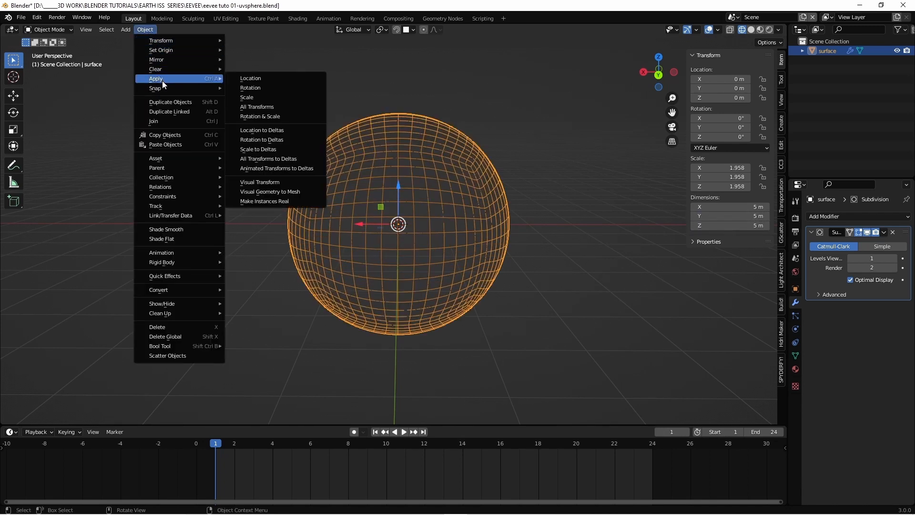
{"action": "left_click", "coordinate": [247, 98]}
- Show the viewport in solid shading and shade the surface sphere smooth
{"action": "left_click", "coordinate": [751, 30]}
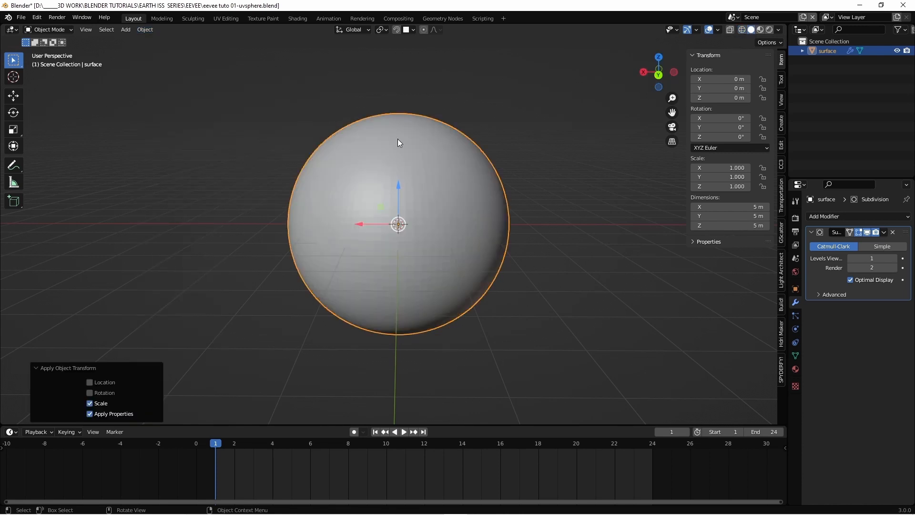
{"action": "left_click", "coordinate": [145, 30]}
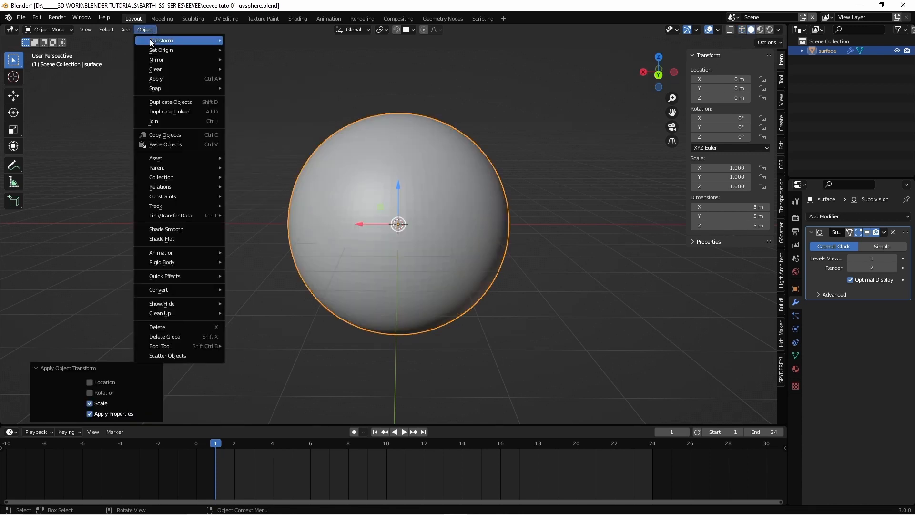
{"action": "left_click", "coordinate": [193, 230]}
- Duplicate the surface sphere in place and rename the copy as clouds
{"action": "left_click", "coordinate": [566, 271]}
{"action": "left_click", "coordinate": [439, 244]}
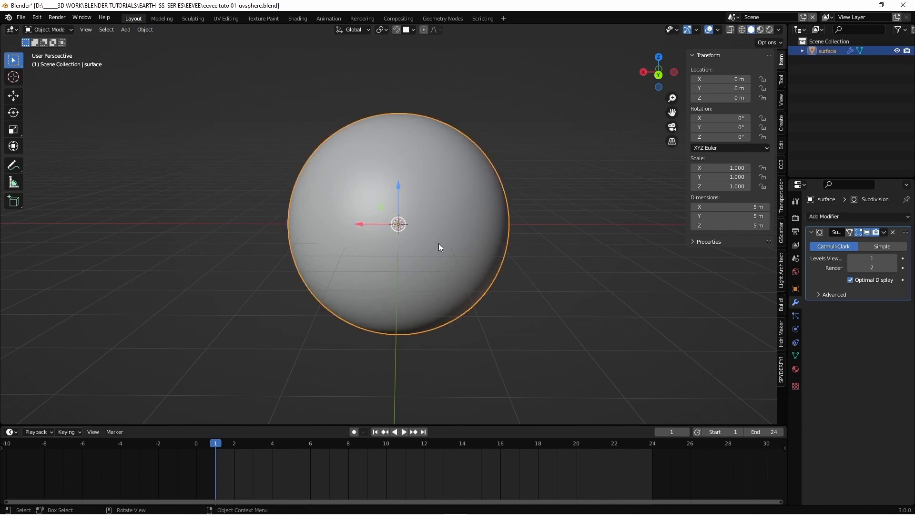
{"action": "key", "text": "shift+d"}
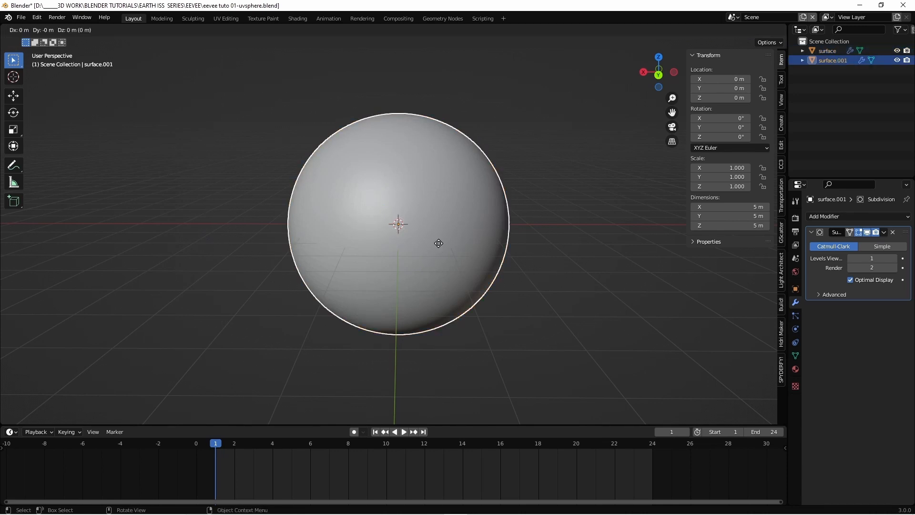
{"action": "right_click", "coordinate": [438, 244]}
{"action": "double_click", "coordinate": [833, 61]}
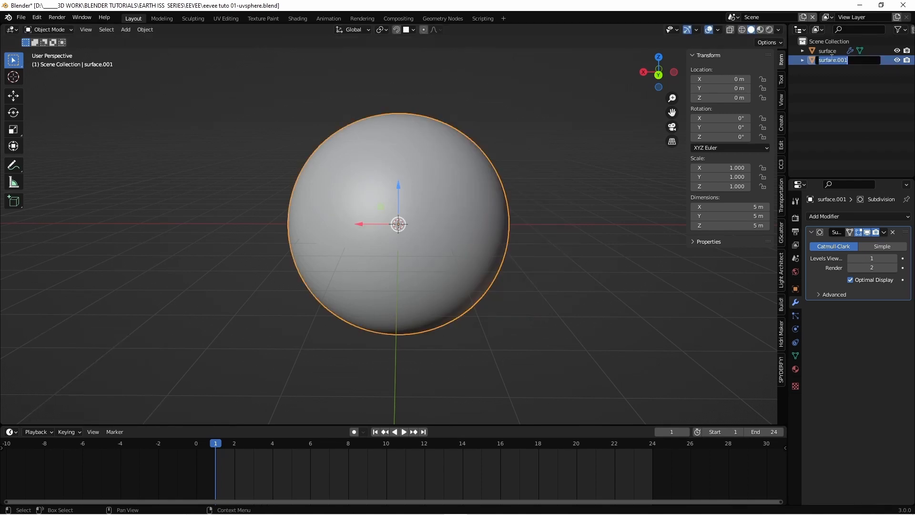
{"action": "type", "text": "clouds"}
{"action": "key", "text": "Return"}
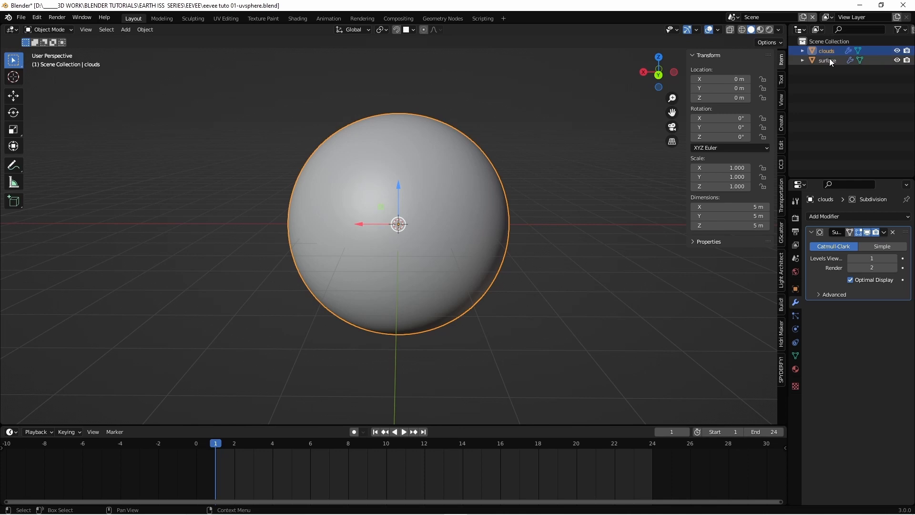
- Set the clouds sphere's X, Y and Z dimensions to 5.04 m each
{"action": "left_click", "coordinate": [760, 207]}
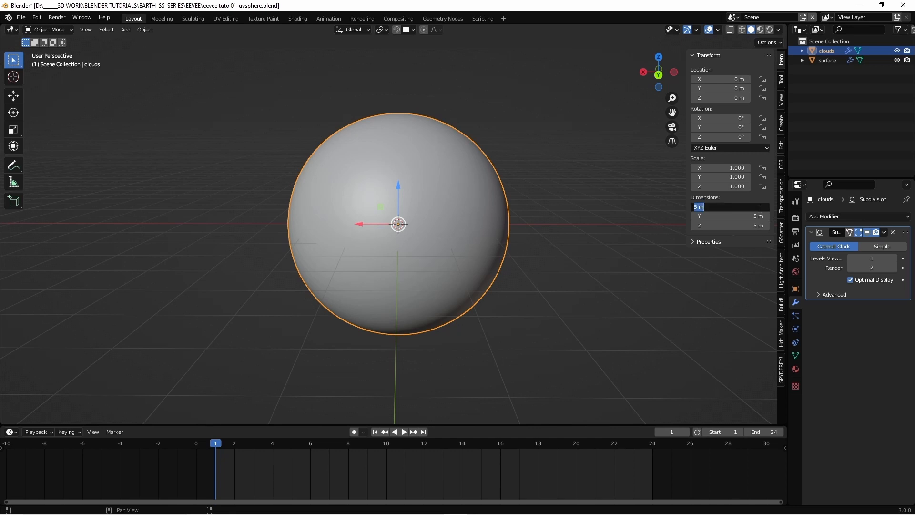
{"action": "type", "text": "5.04"}
{"action": "key", "text": "Return"}
{"action": "left_click", "coordinate": [757, 216]}
{"action": "type", "text": "5.04"}
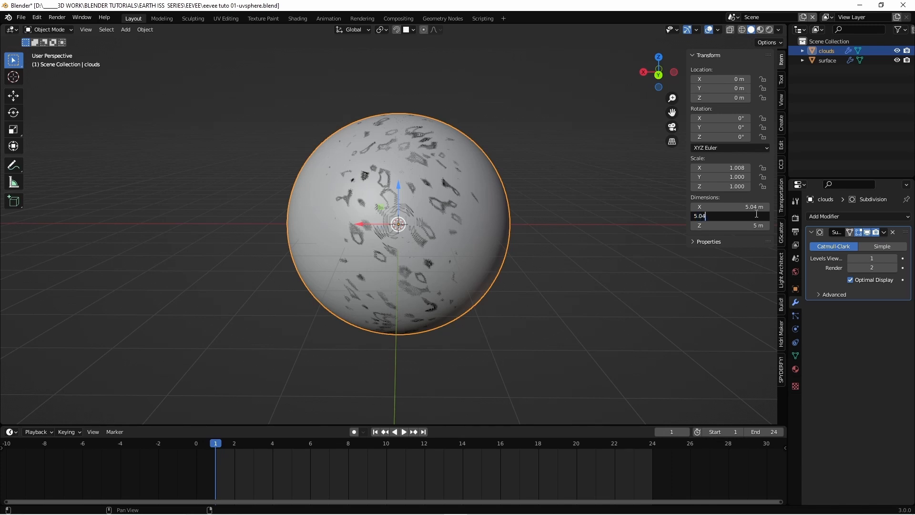
{"action": "key", "text": "Return"}
{"action": "left_click", "coordinate": [755, 225]}
{"action": "type", "text": "5.04"}
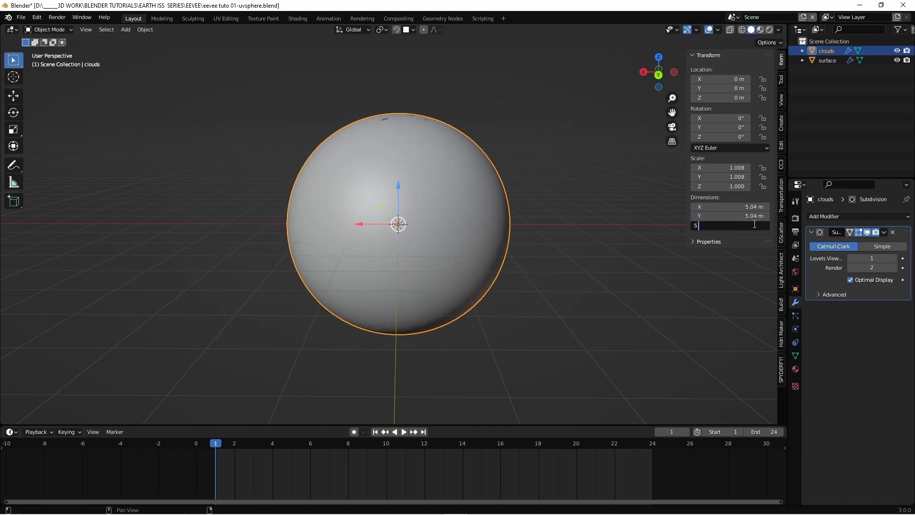
{"action": "key", "text": "Return"}
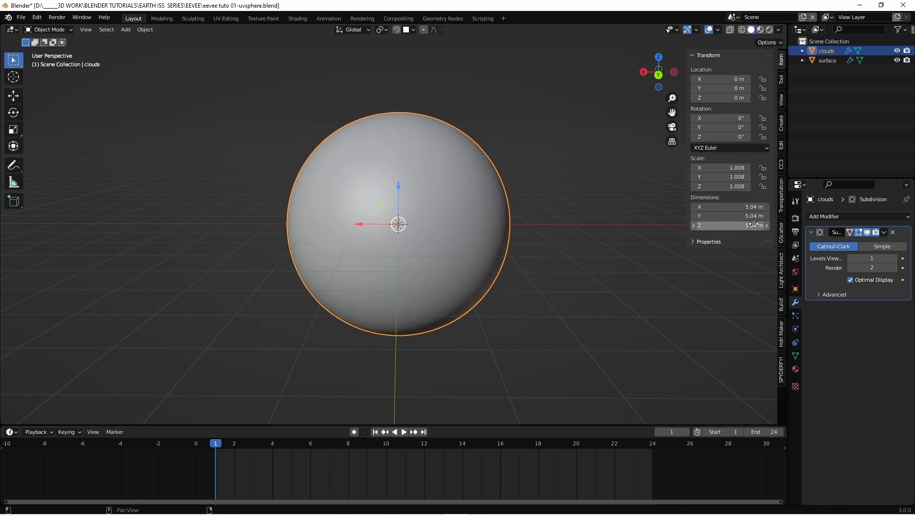
- Apply the scale of the clouds sphere
{"action": "left_click", "coordinate": [145, 29]}
{"action": "mouse_move", "coordinate": [171, 79]}
{"action": "left_click", "coordinate": [252, 97]}
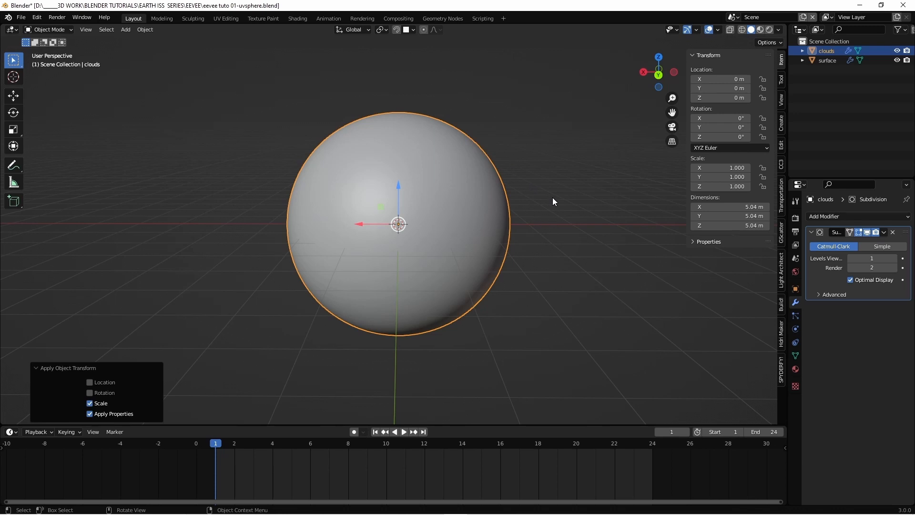
- Duplicate the clouds sphere in place and rename the copy as atmosphere
{"action": "key", "text": "shift+d"}
{"action": "right_click", "coordinate": [578, 196]}
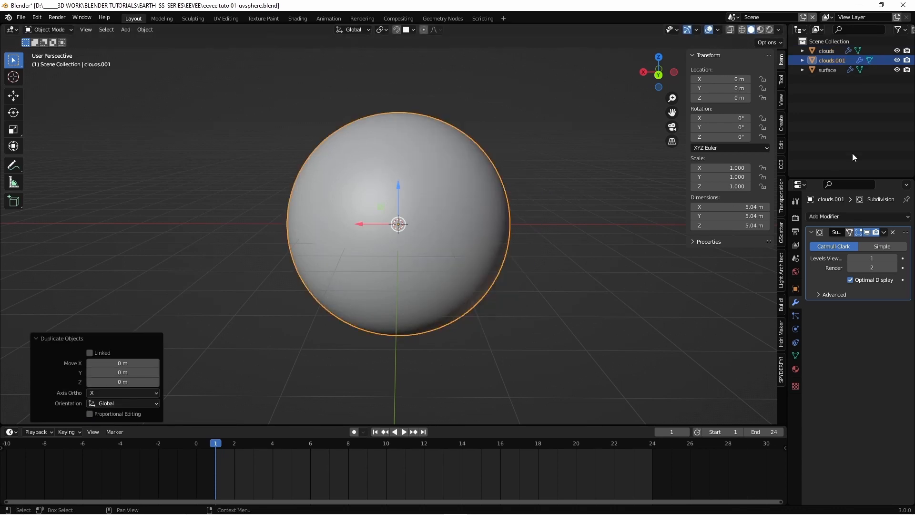
{"action": "double_click", "coordinate": [833, 59]}
{"action": "type", "text": "atmosphere"}
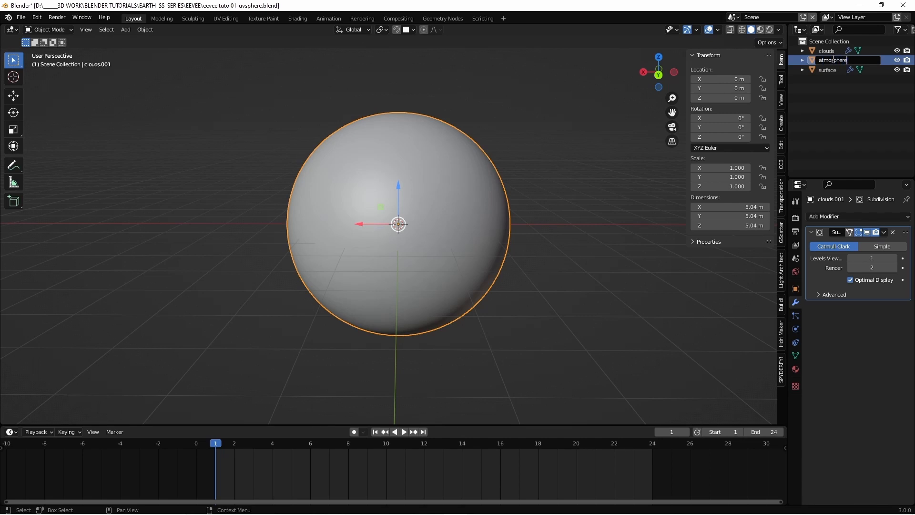
{"action": "key", "text": "Return"}
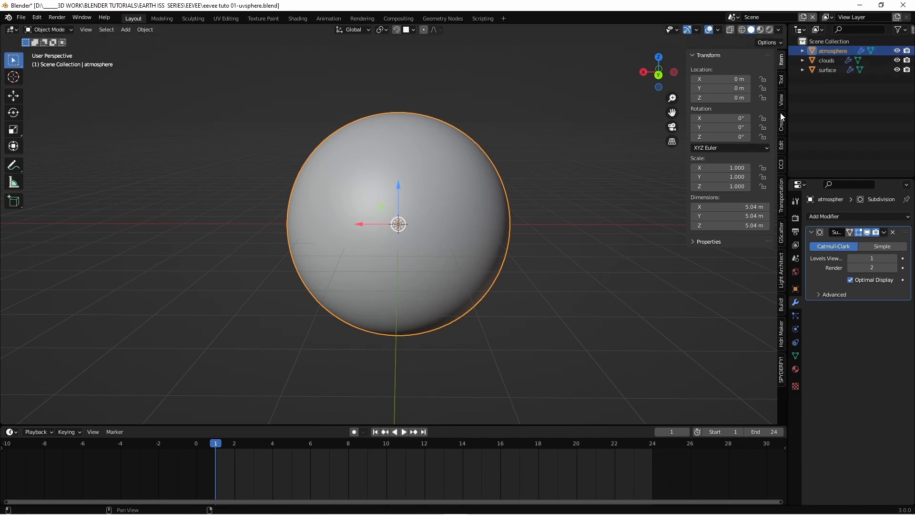
- Set the atmosphere sphere's X, Y and Z dimensions to 5.2 m each
{"action": "left_click", "coordinate": [749, 208]}
{"action": "type", "text": "5.2"}
{"action": "left_click", "coordinate": [754, 216]}
{"action": "type", "text": "5.2"}
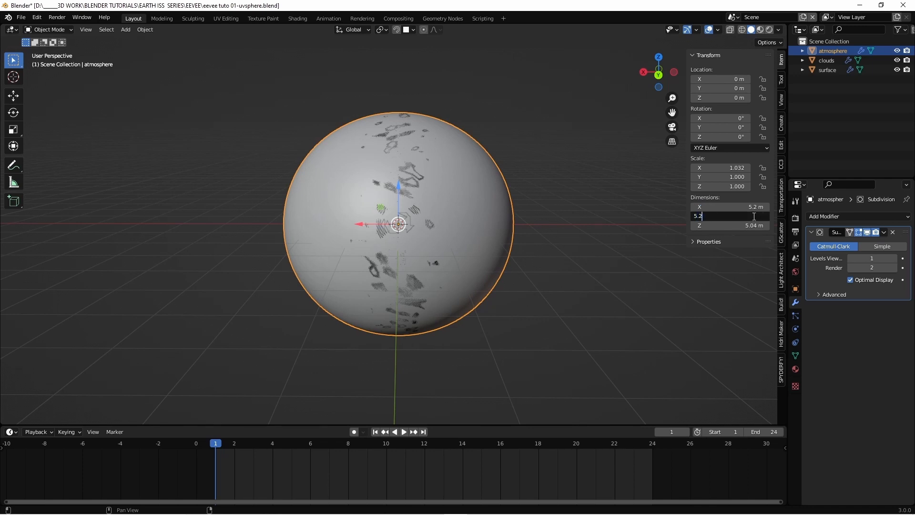
{"action": "left_click", "coordinate": [751, 225]}
{"action": "type", "text": "5.2"}
{"action": "key", "text": "Return"}
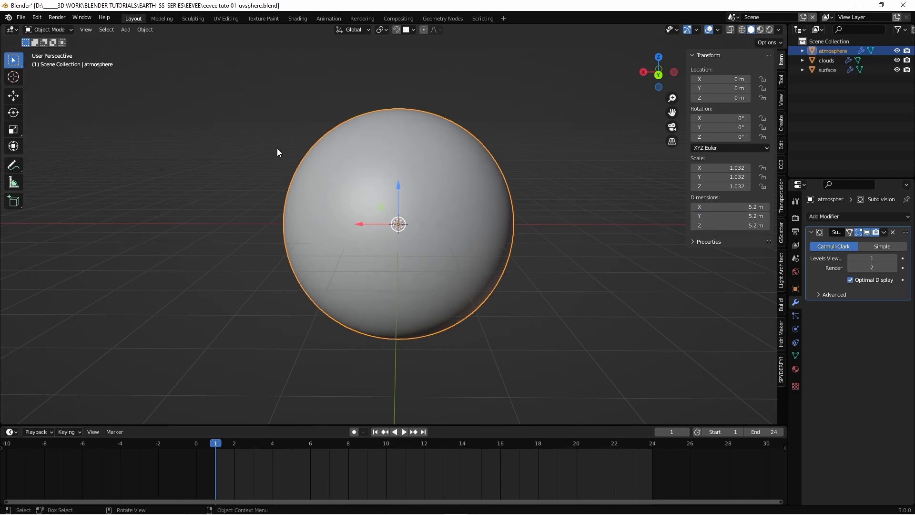
- Apply the scale of the atmosphere sphere and deselect it
{"action": "left_click", "coordinate": [146, 30]}
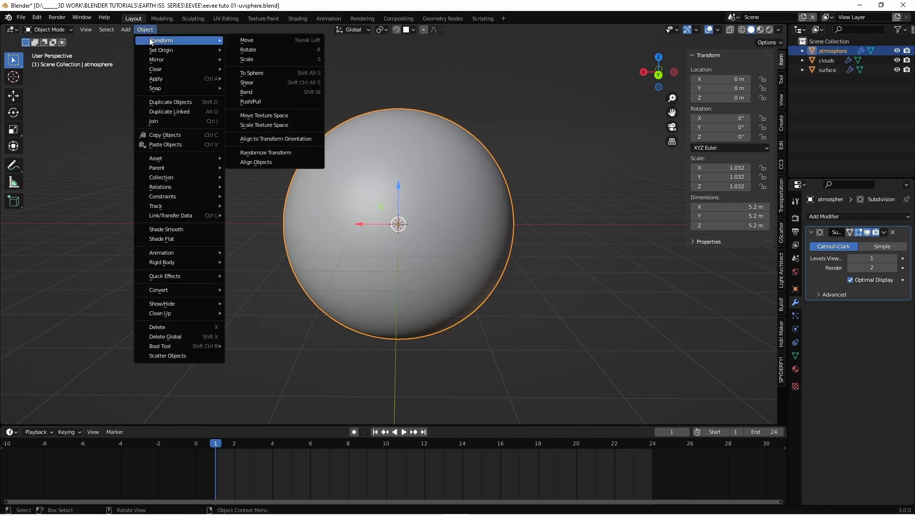
{"action": "mouse_move", "coordinate": [164, 79]}
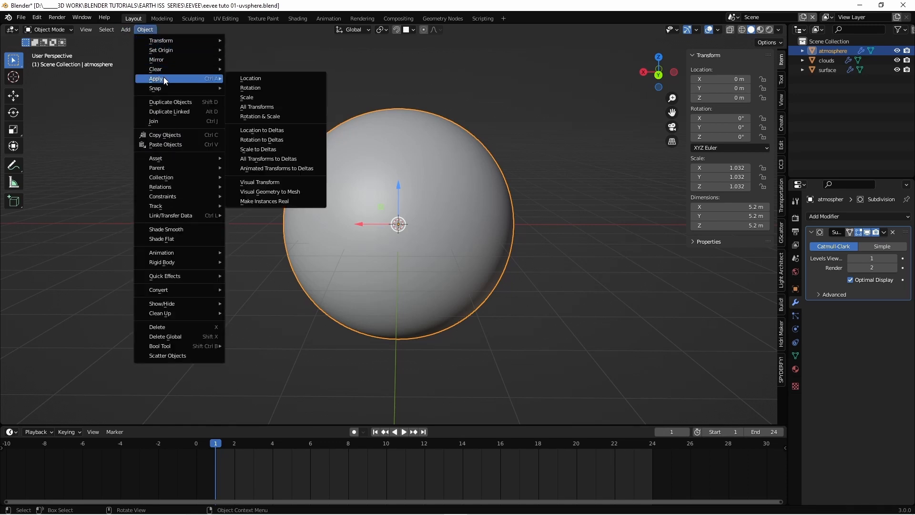
{"action": "left_click", "coordinate": [243, 97]}
{"action": "left_click", "coordinate": [542, 138]}
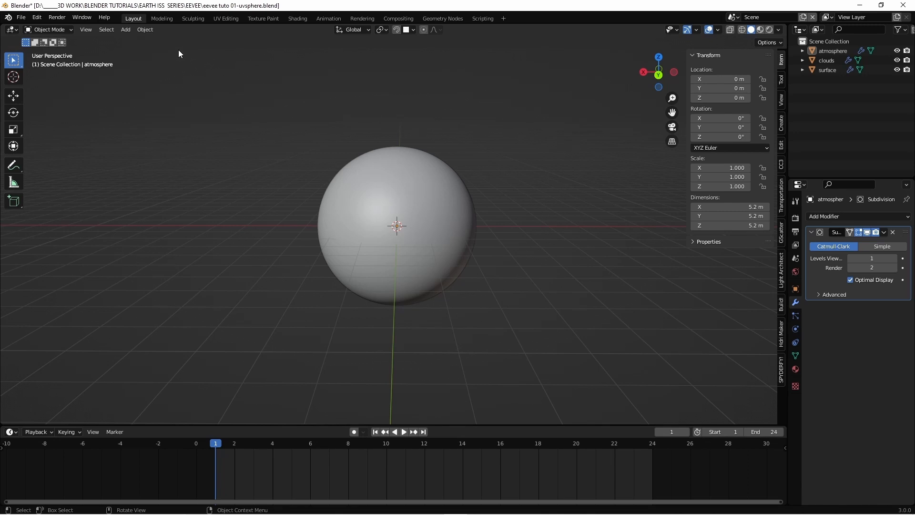
- Add a Plain Axes empty at the world origin and rename it as axis earth
{"action": "left_click", "coordinate": [141, 29]}
{"action": "mouse_move", "coordinate": [128, 29]}
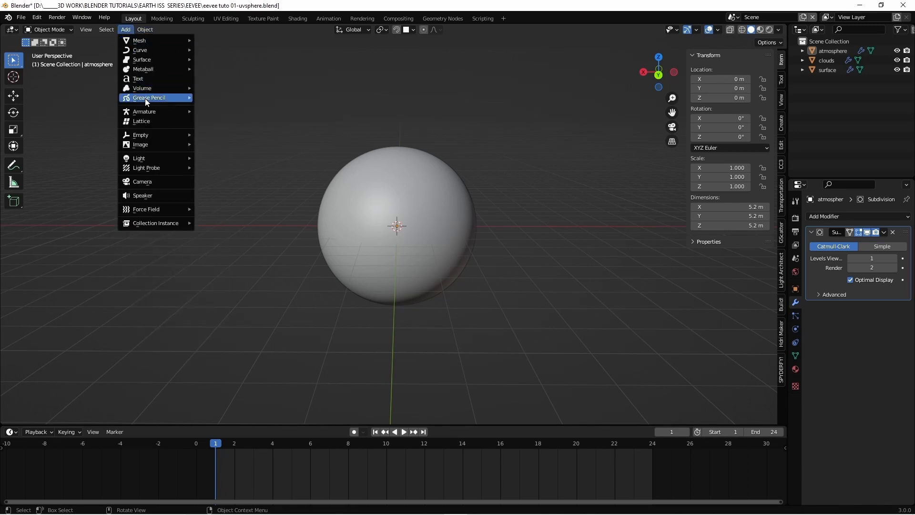
{"action": "mouse_move", "coordinate": [150, 134]}
{"action": "left_click", "coordinate": [251, 134]}
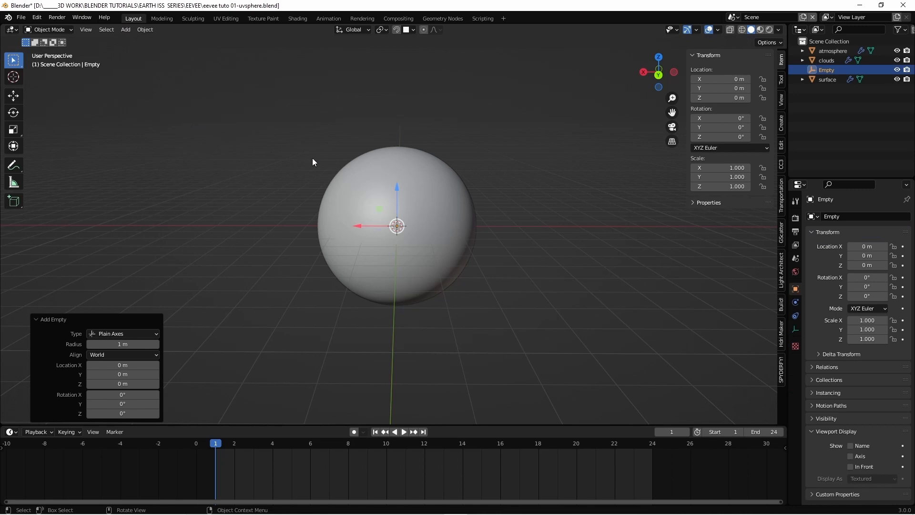
{"action": "double_click", "coordinate": [824, 70]}
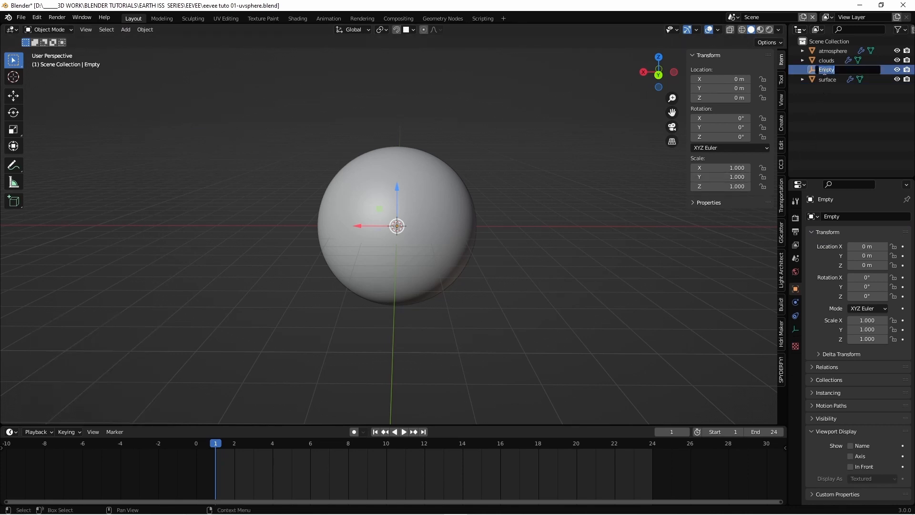
{"action": "type", "text": "axis earth"}
{"action": "key", "text": "Return"}
- Parent the surface, clouds and atmosphere spheres to the axis earth empty using the Object parent type
{"action": "left_click", "coordinate": [831, 80]}
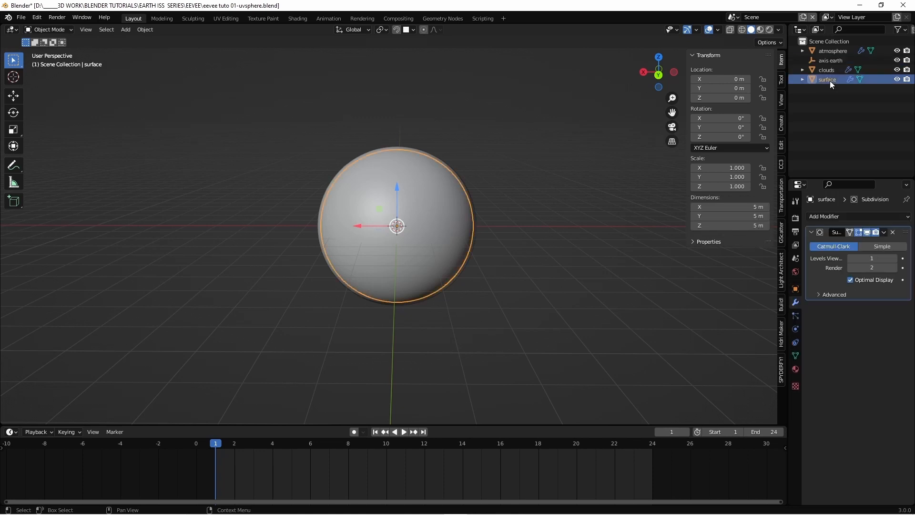
{"action": "left_click", "coordinate": [831, 70], "text": "ctrl"}
{"action": "left_click", "coordinate": [831, 50], "text": "ctrl"}
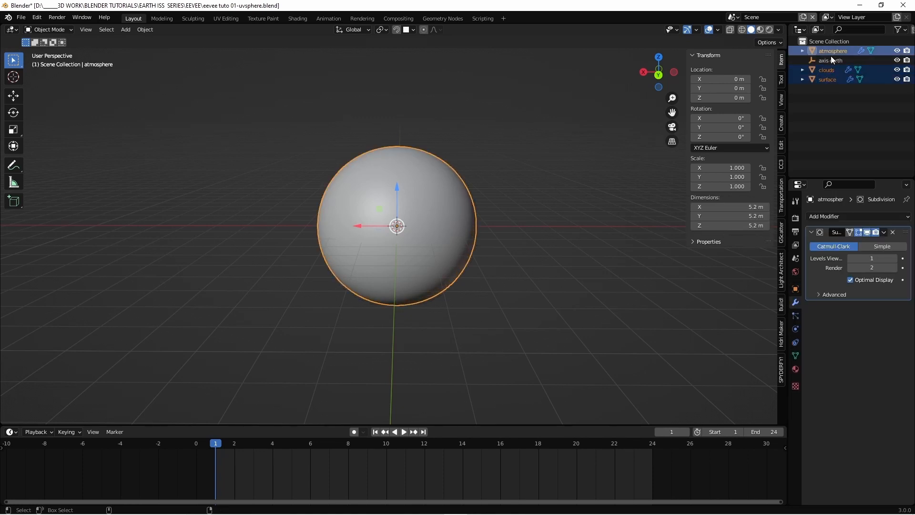
{"action": "left_click", "coordinate": [830, 60], "text": "ctrl"}
{"action": "left_click", "coordinate": [145, 30]}
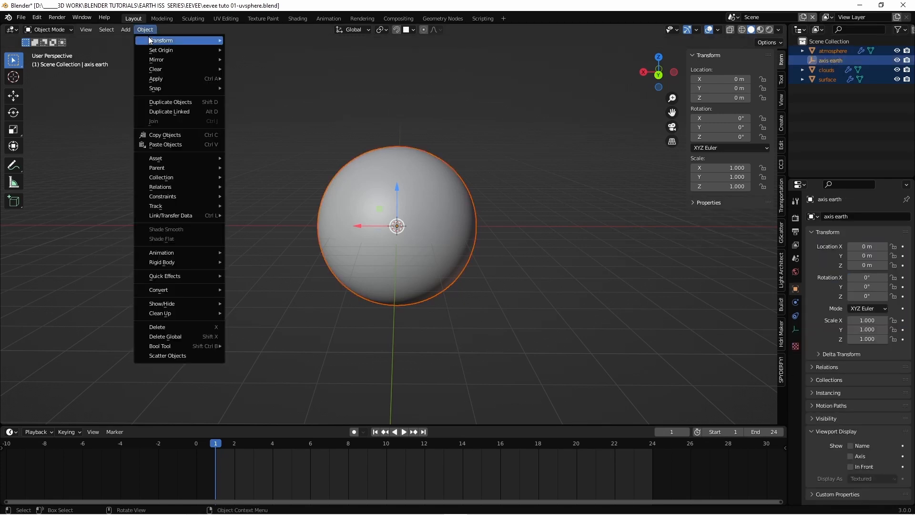
{"action": "mouse_move", "coordinate": [183, 168]}
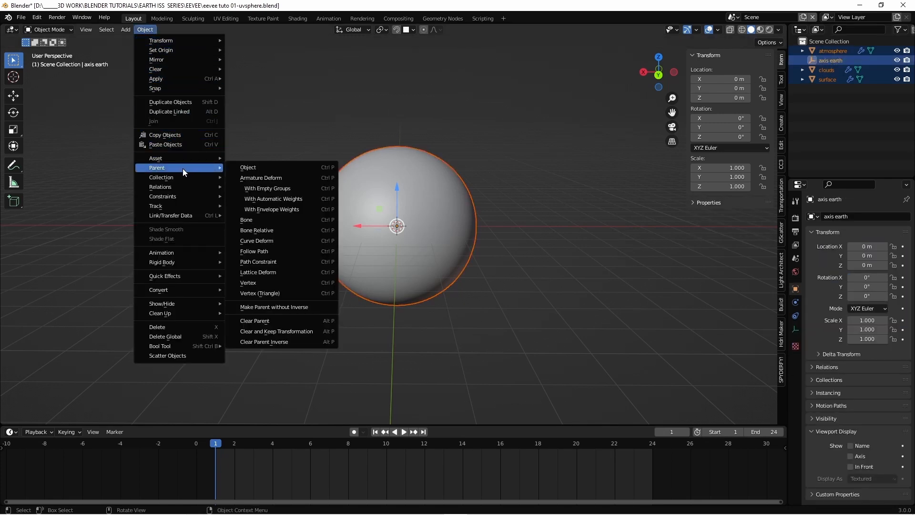
{"action": "left_click", "coordinate": [247, 172]}
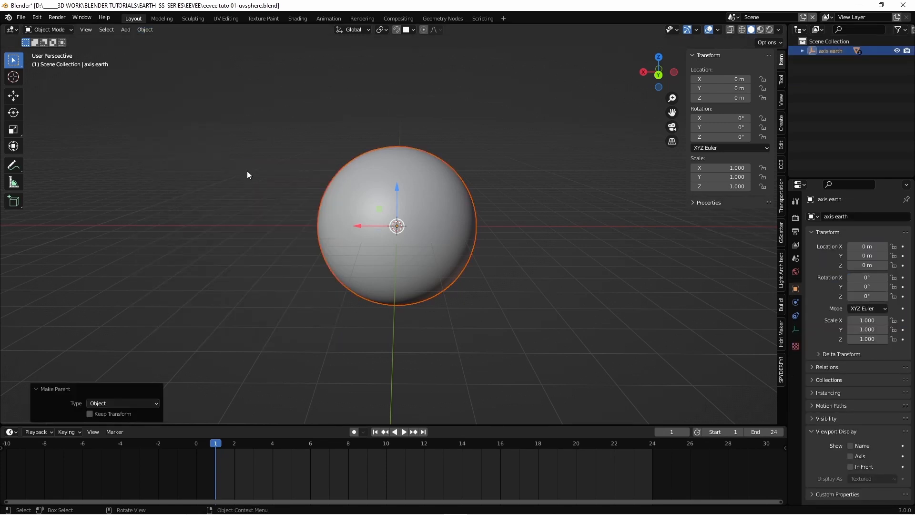
- Show the viewport in wireframe and expand the axis earth hierarchy to list its child spheres
{"action": "left_click", "coordinate": [742, 30]}
{"action": "left_click", "coordinate": [804, 50]}
{"action": "left_click", "coordinate": [812, 52]}
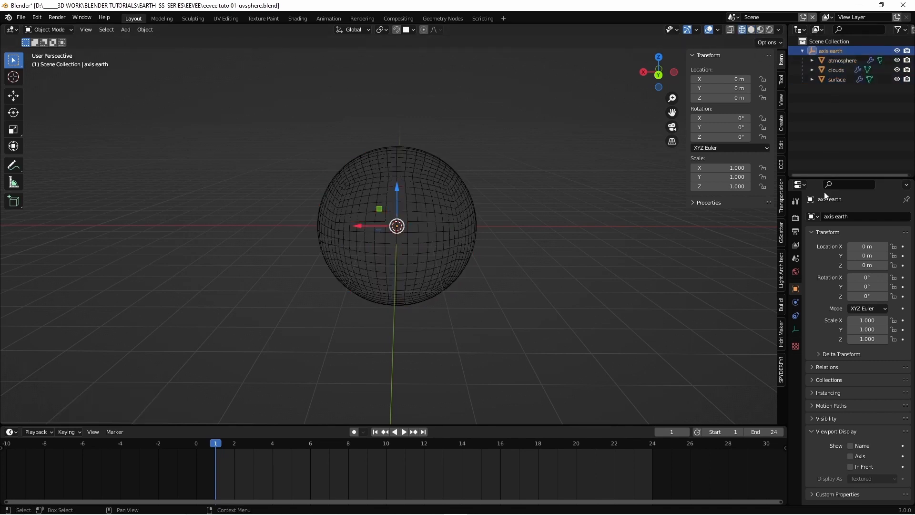
- Rotate the axis earth empty about 8.7° around Z and set its Y rotation to -23.4°
{"action": "left_click_drag", "start_coordinate": [850, 298], "coordinate": [795, 283]}
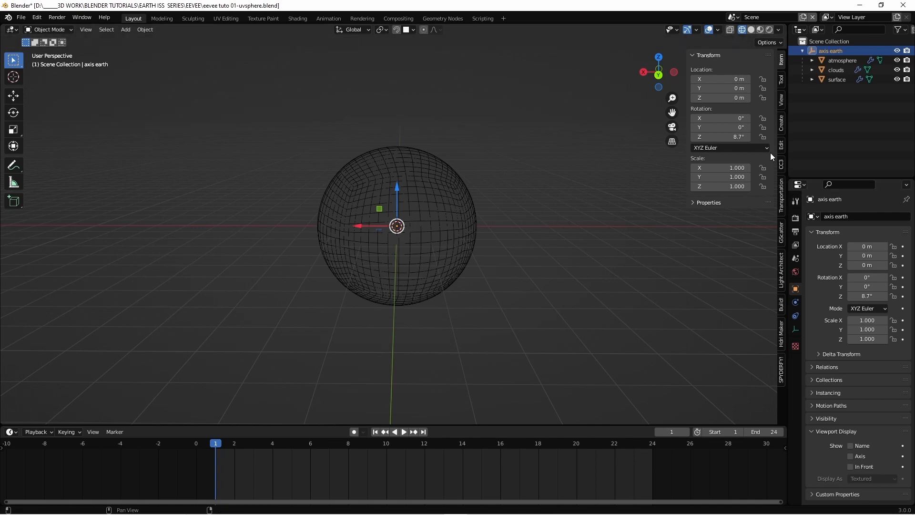
{"action": "left_click", "coordinate": [739, 127]}
{"action": "type", "text": "-23.4"}
{"action": "key", "text": "Return"}
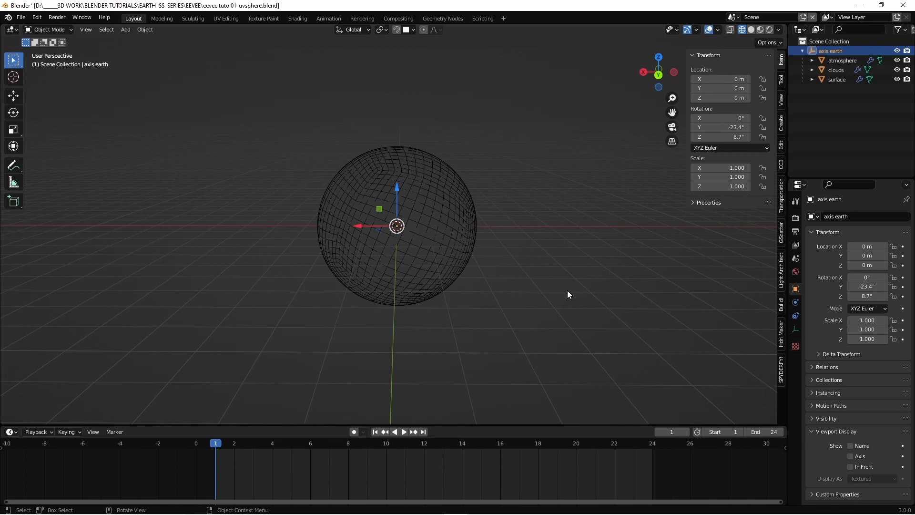
- Add a Sun light and move it about -7.52 m along the global X axis, beside the Earth
{"action": "left_click", "coordinate": [125, 31]}
{"action": "mouse_move", "coordinate": [148, 157]}
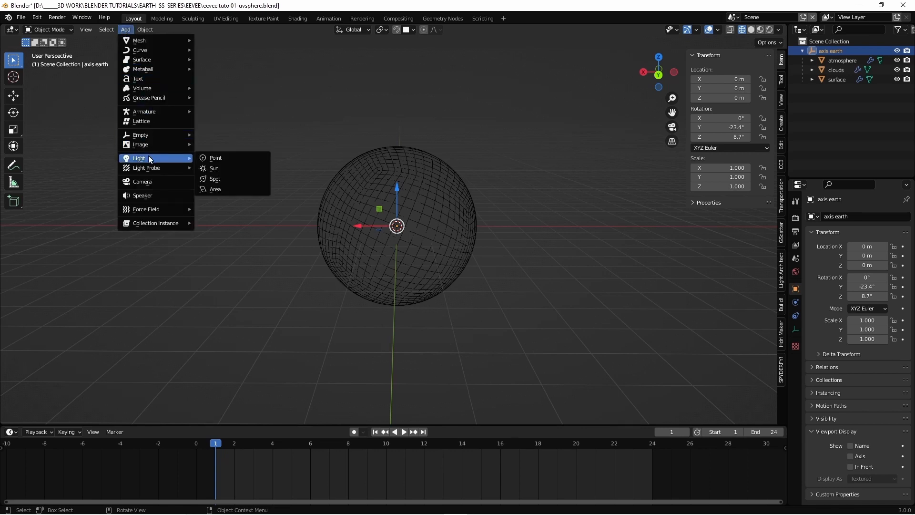
{"action": "left_click", "coordinate": [205, 170]}
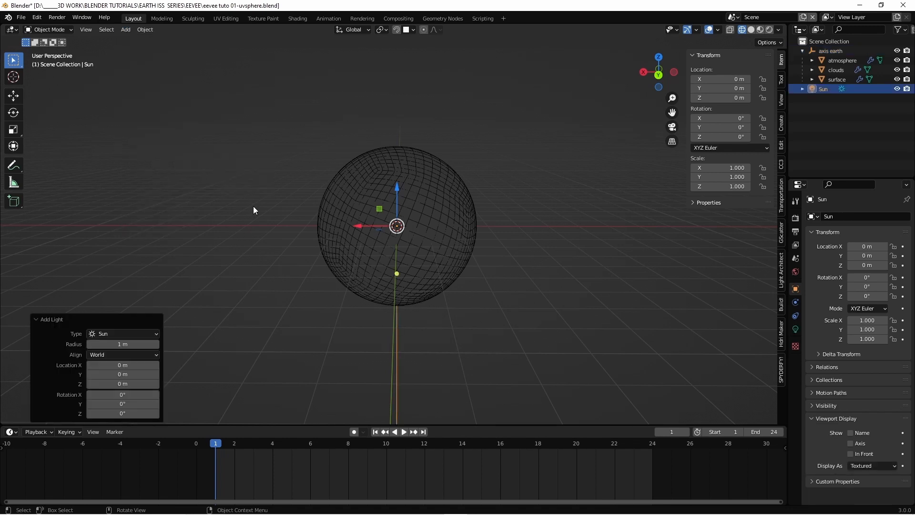
{"action": "key", "text": "g"}
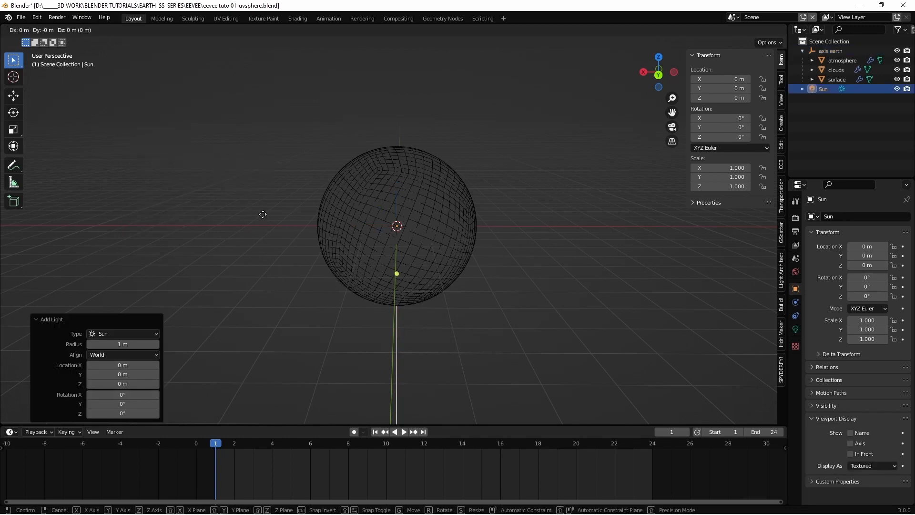
{"action": "key", "text": "x"}
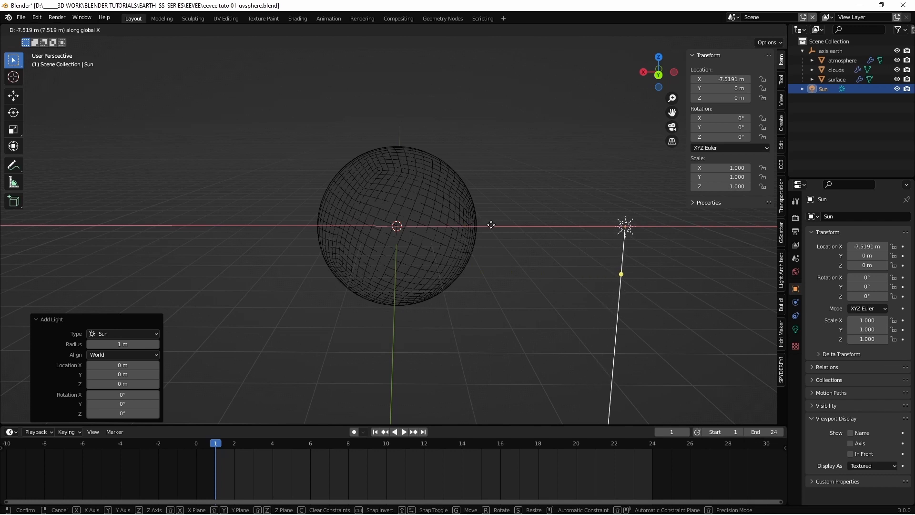
{"action": "left_click", "coordinate": [491, 228]}
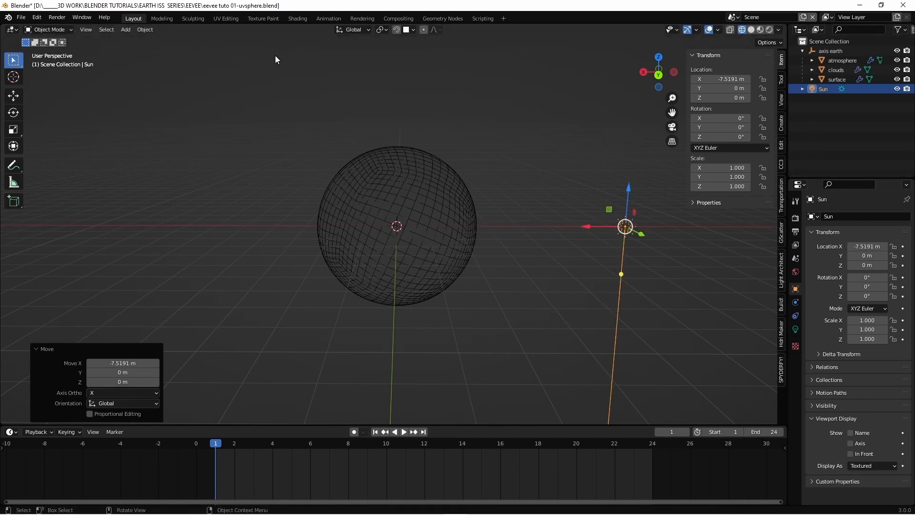
- Add another Plain Axes empty at the world origin, outside the axis earth hierarchy
{"action": "left_click", "coordinate": [125, 30]}
{"action": "mouse_move", "coordinate": [154, 135]}
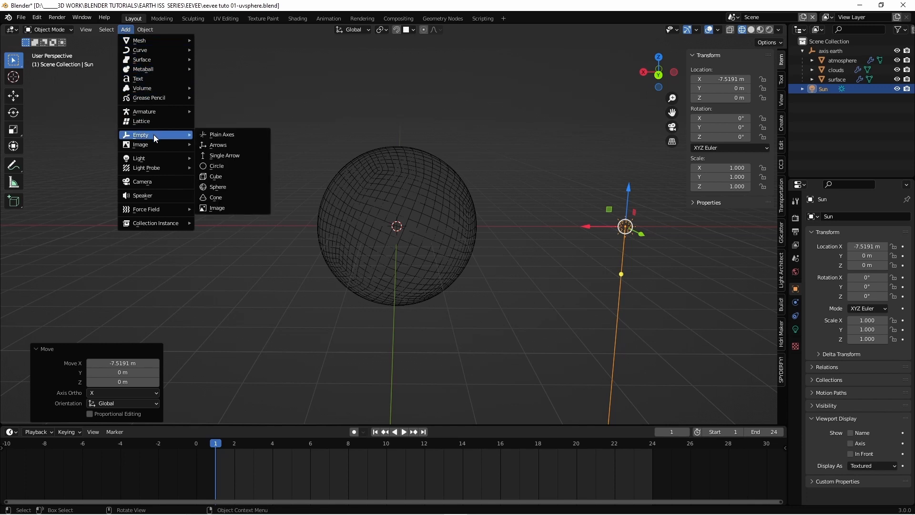
{"action": "left_click", "coordinate": [208, 133]}
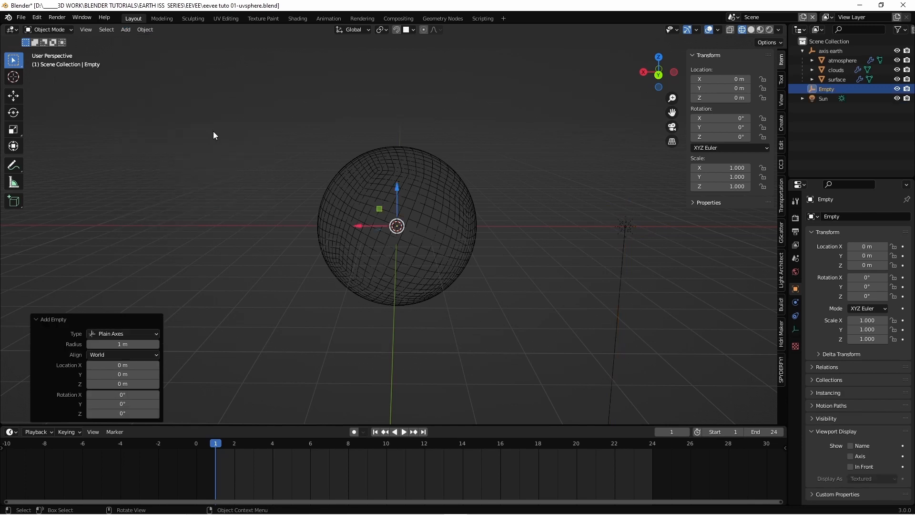
- Rename the new empty as axis sun
{"action": "double_click", "coordinate": [829, 89]}
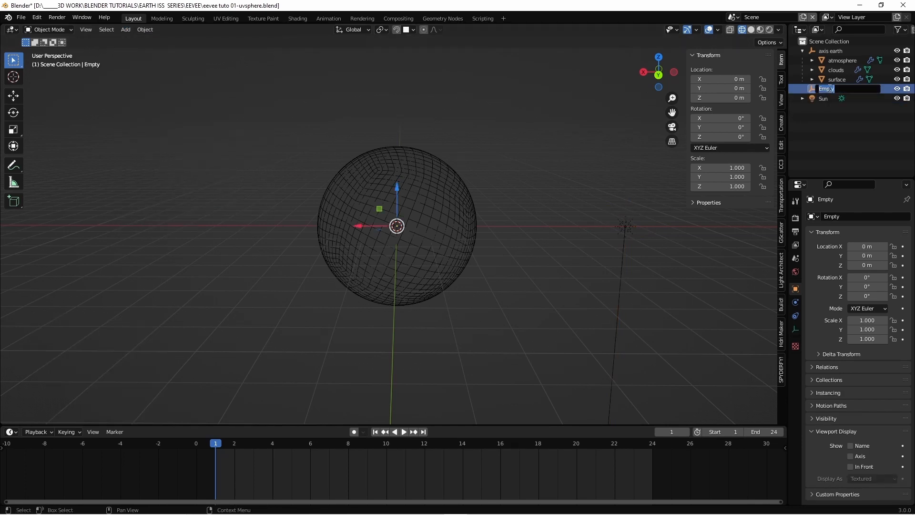
{"action": "type", "text": "axis sun"}
{"action": "key", "text": "Return"}
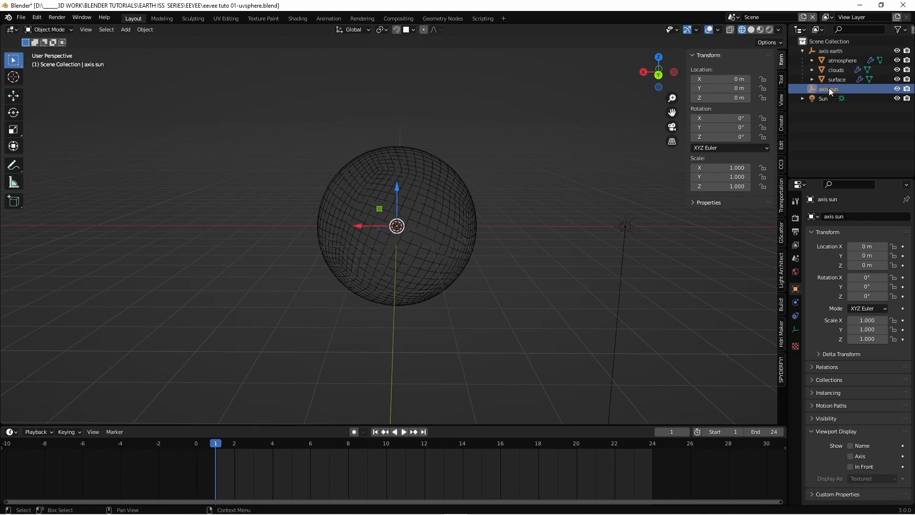
- Add a Track To constraint to the Sun light with the axis sun empty as its target
{"action": "left_click", "coordinate": [825, 98]}
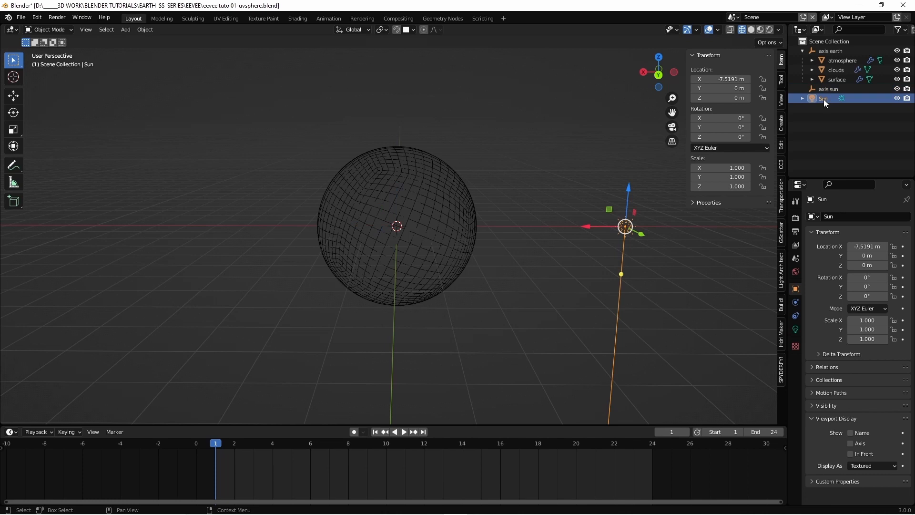
{"action": "left_click", "coordinate": [797, 315]}
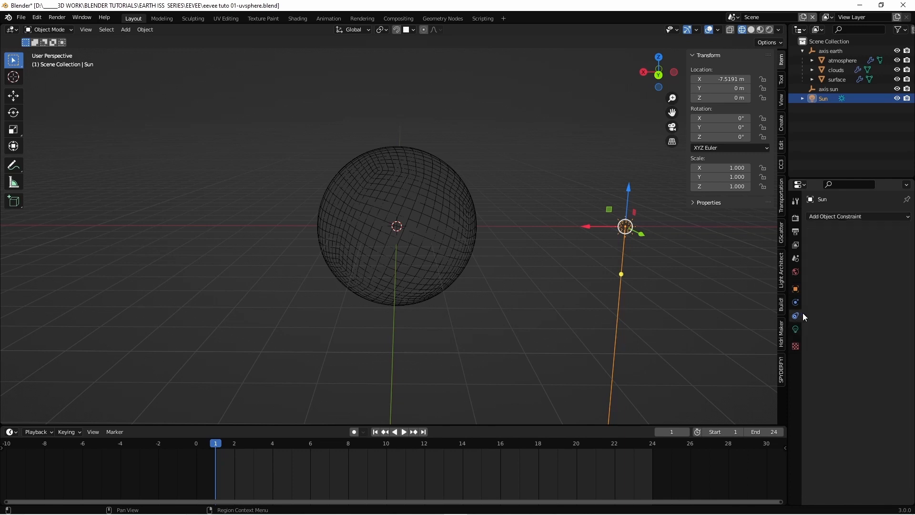
{"action": "left_click", "coordinate": [848, 216]}
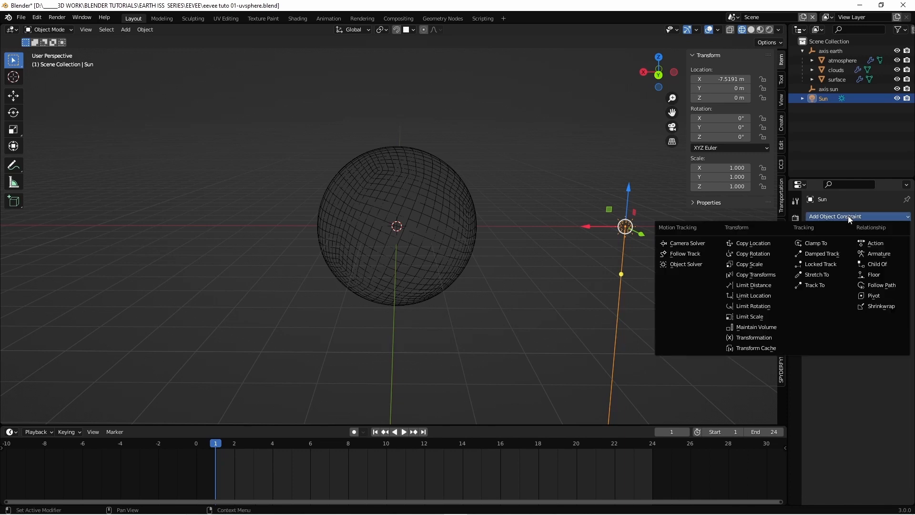
{"action": "left_click", "coordinate": [816, 285]}
{"action": "left_click", "coordinate": [871, 246]}
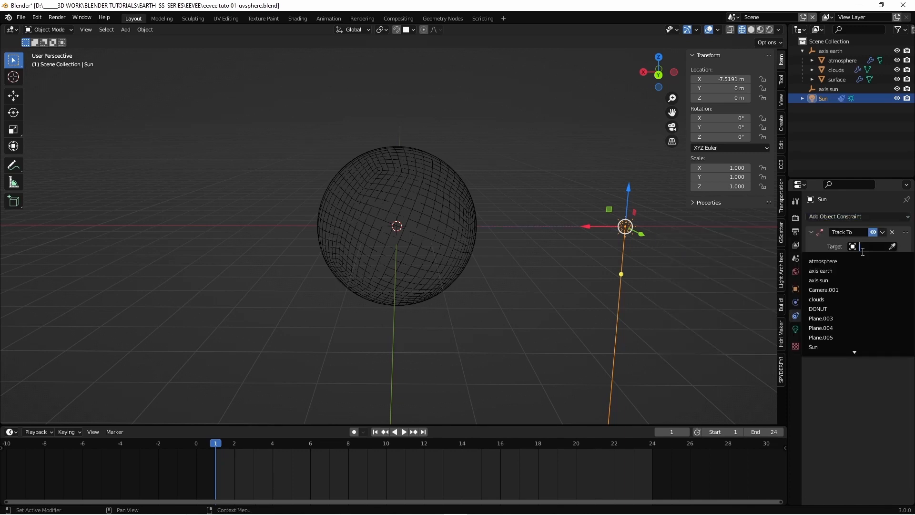
{"action": "left_click", "coordinate": [830, 279]}
{"action": "mouse_move", "coordinate": [620, 288]}
{"action": "middle_mouse_down"}
{"action": "mouse_move", "coordinate": [622, 294]}
{"action": "mouse_move", "coordinate": [564, 313]}
{"action": "mouse_move", "coordinate": [528, 292]}
{"action": "mouse_move", "coordinate": [611, 283]}
{"action": "middle_mouse_up"}
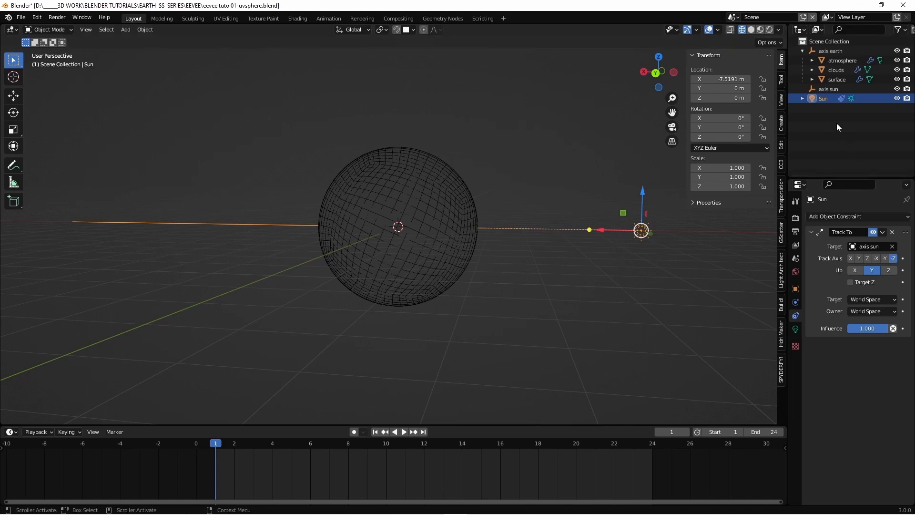
- Parent the Sun light to the axis sun empty with the Object parent type
{"action": "left_click", "coordinate": [825, 90]}
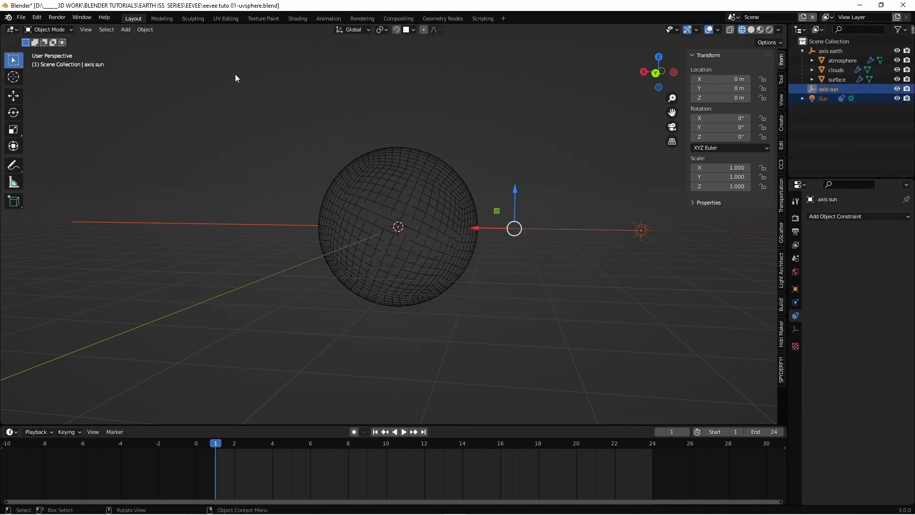
{"action": "left_click", "coordinate": [146, 30]}
{"action": "mouse_move", "coordinate": [187, 168]}
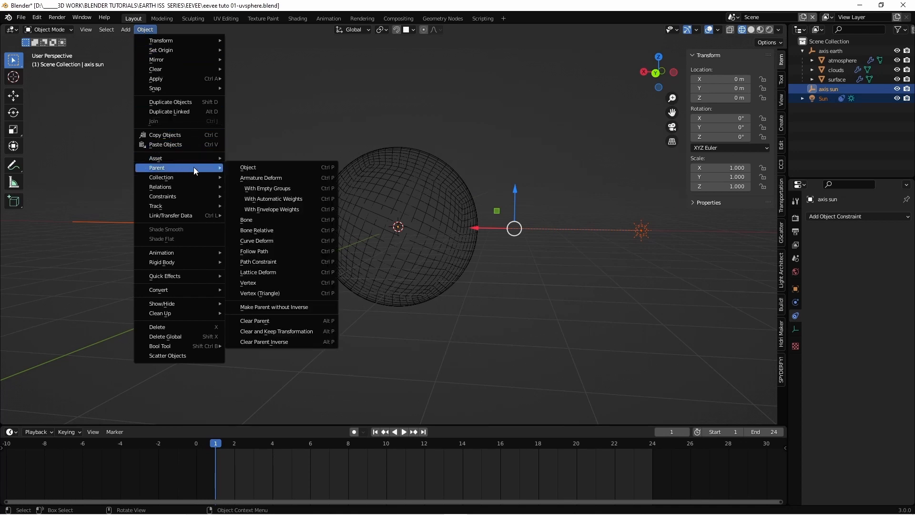
{"action": "left_click", "coordinate": [233, 167]}
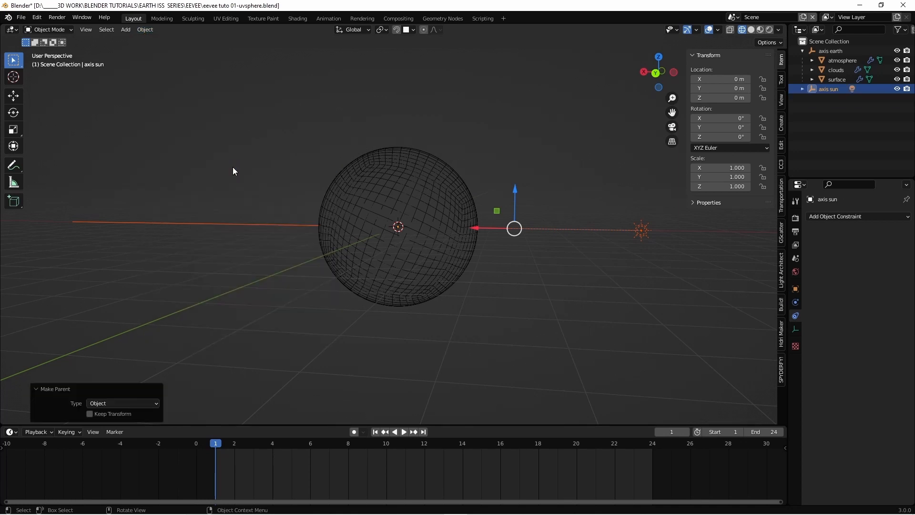
- Rotate the axis sun empty around Z and switch the viewport to rendered shading
{"action": "left_click", "coordinate": [814, 89]}
{"action": "left_click", "coordinate": [796, 289]}
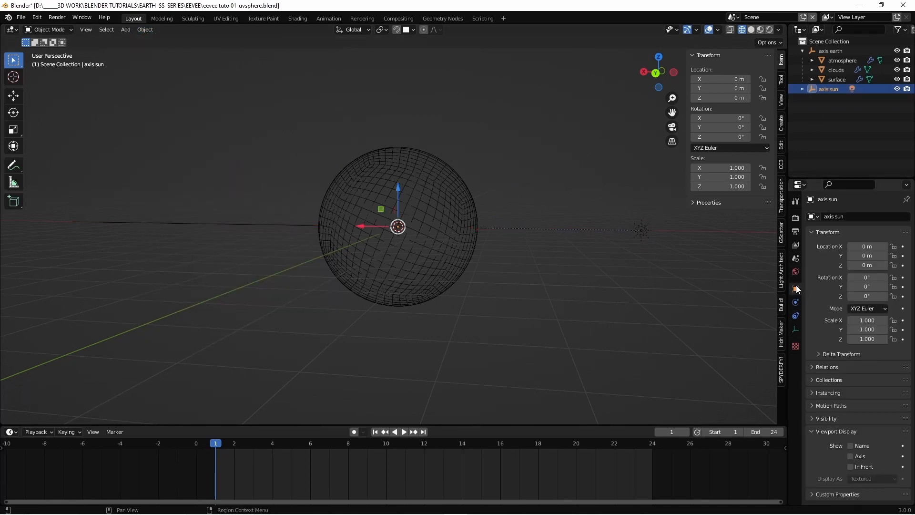
{"action": "mouse_move", "coordinate": [860, 296]}
{"action": "left_mouse_down"}
{"action": "mouse_move", "coordinate": [806, 296]}
{"action": "mouse_move", "coordinate": [896, 296]}
{"action": "left_mouse_up"}
{"action": "left_click", "coordinate": [770, 29]}
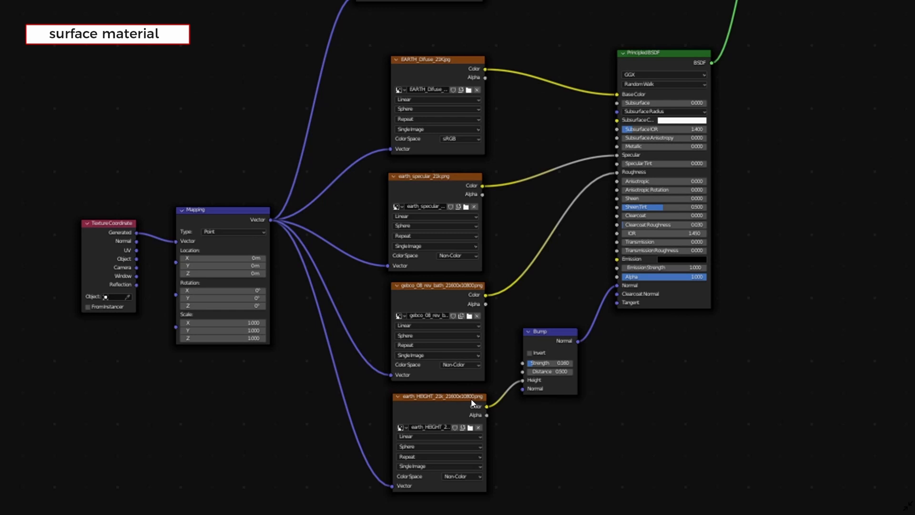
- Examine the surface material's node tree and how it renders the day and night sides of the Earth
{"action": "middle_click_drag", "start_coordinate": [744, 180], "coordinate": [628, 476]}
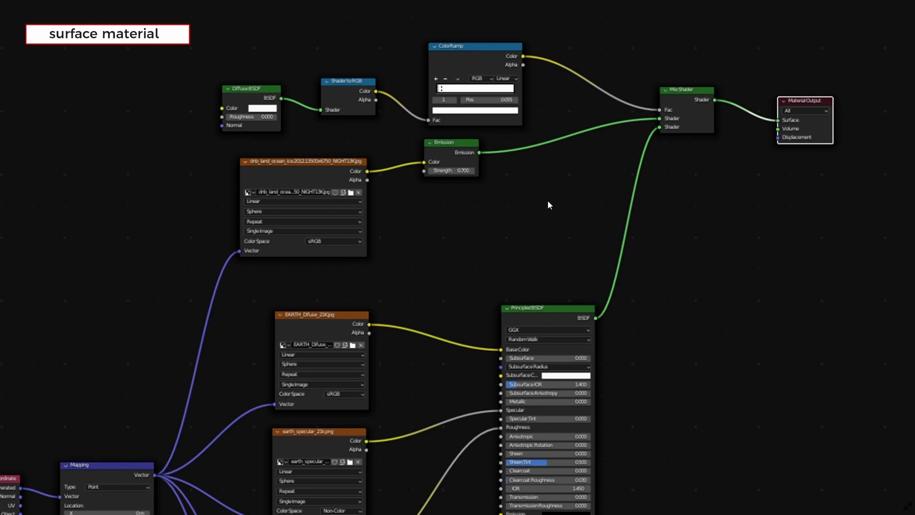
{"action": "middle_click_drag", "start_coordinate": [708, 251], "coordinate": [653, 304]}
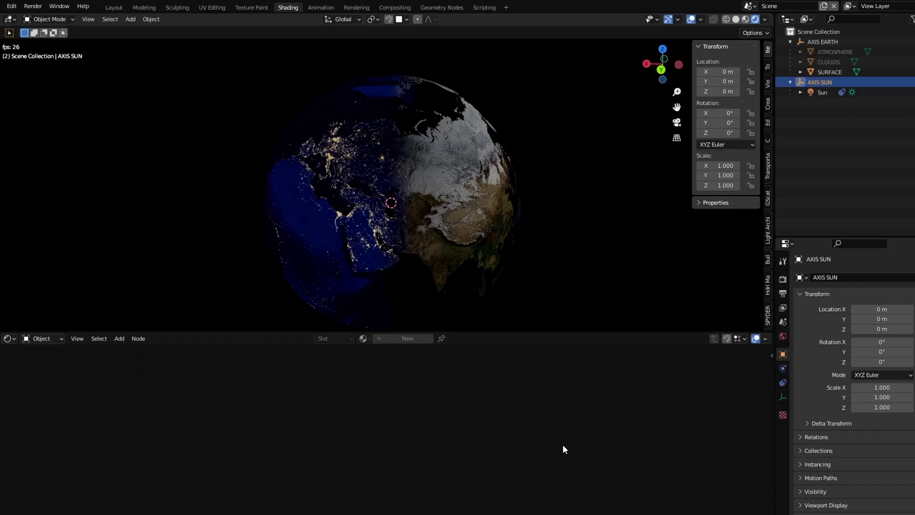
{"action": "middle_click_drag", "start_coordinate": [444, 250], "coordinate": [457, 216]}
{"action": "scroll", "coordinate": [455, 219], "scroll_direction": "up", "scroll_amount": 2}
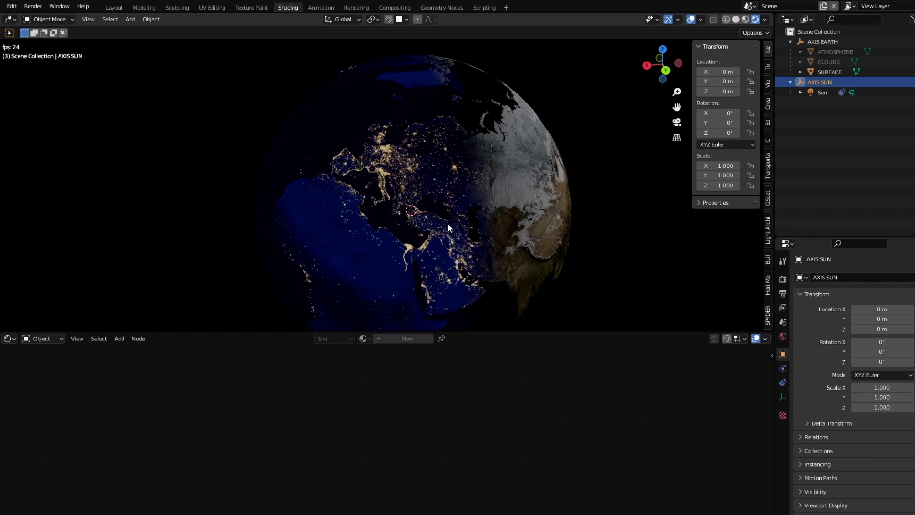
- Set the Z rotation of the AXIS EARTH empty to -15.3° and that of the AXIS SUN empty to 2.1°
{"action": "left_click", "coordinate": [830, 71]}
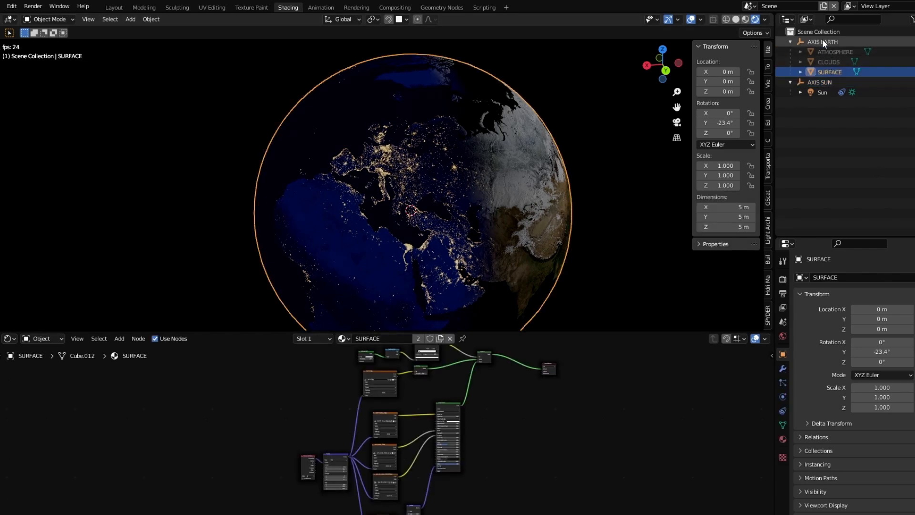
{"action": "left_click", "coordinate": [822, 40]}
{"action": "left_click_drag", "start_coordinate": [881, 362], "coordinate": [897, 343]}
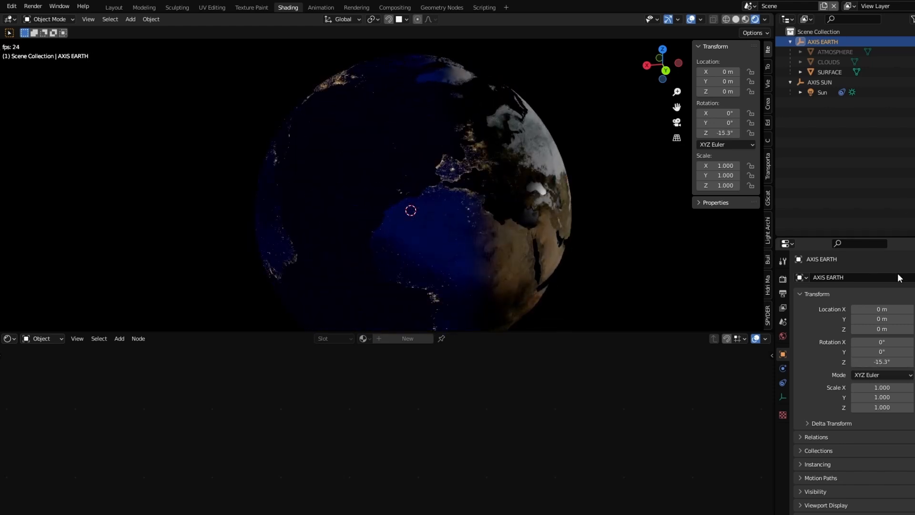
{"action": "left_click", "coordinate": [822, 82]}
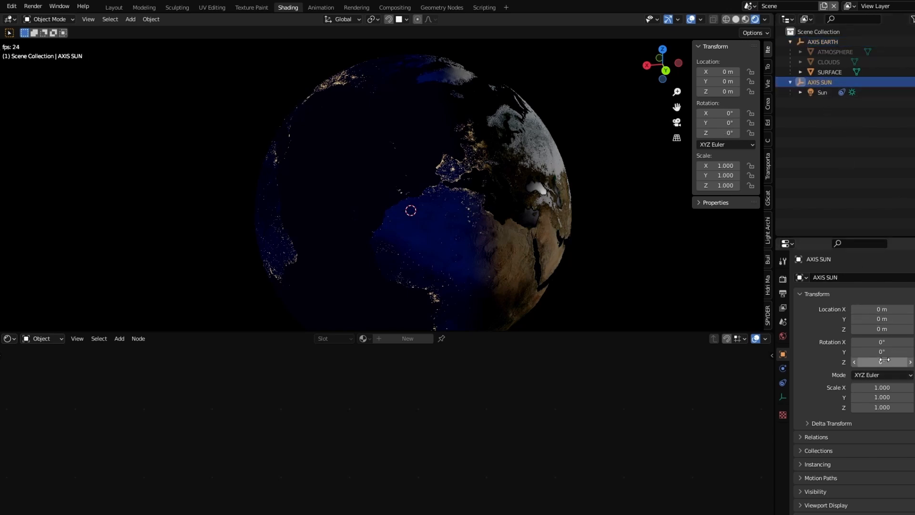
{"action": "mouse_move", "coordinate": [884, 360]}
{"action": "left_mouse_down"}
{"action": "mouse_move", "coordinate": [794, 360]}
{"action": "mouse_move", "coordinate": [892, 360]}
{"action": "left_mouse_up"}
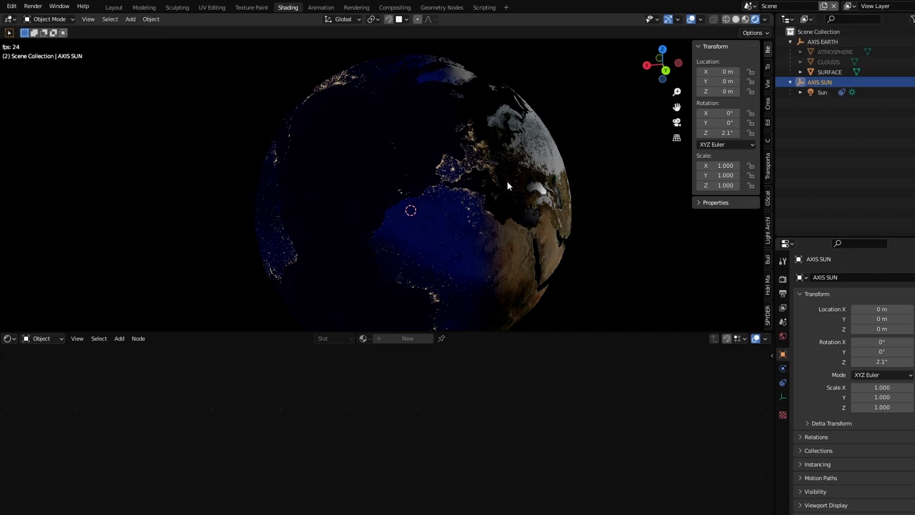
- Inspect the rendered Earth from several sides and distances, checking the city lights, the day-night border and the sun's reflection on the oceans
{"action": "middle_click_drag", "start_coordinate": [520, 184], "coordinate": [499, 187]}
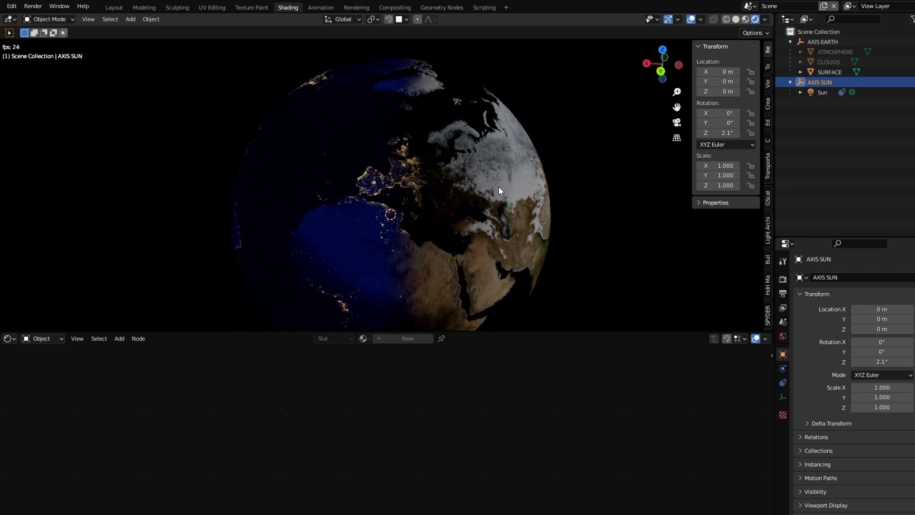
{"action": "middle_click_drag", "start_coordinate": [499, 232], "coordinate": [507, 239]}
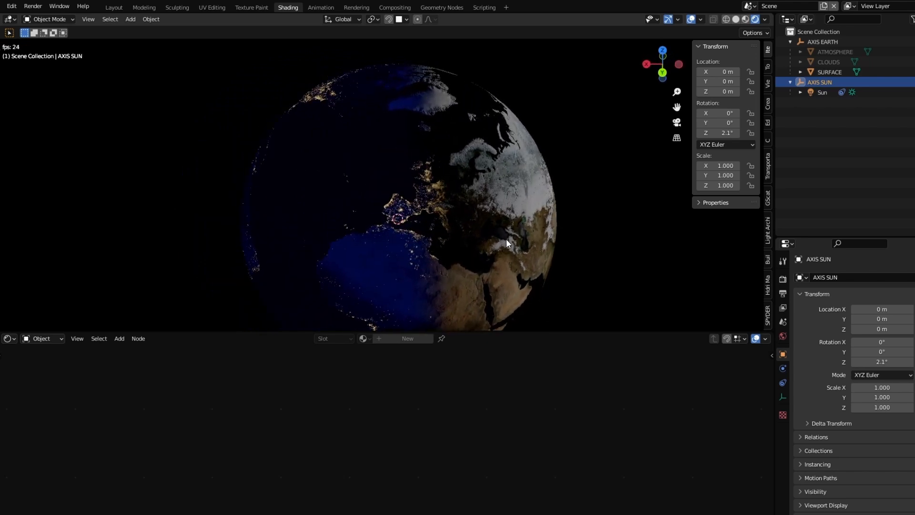
{"action": "middle_click_drag", "start_coordinate": [473, 249], "coordinate": [612, 250]}
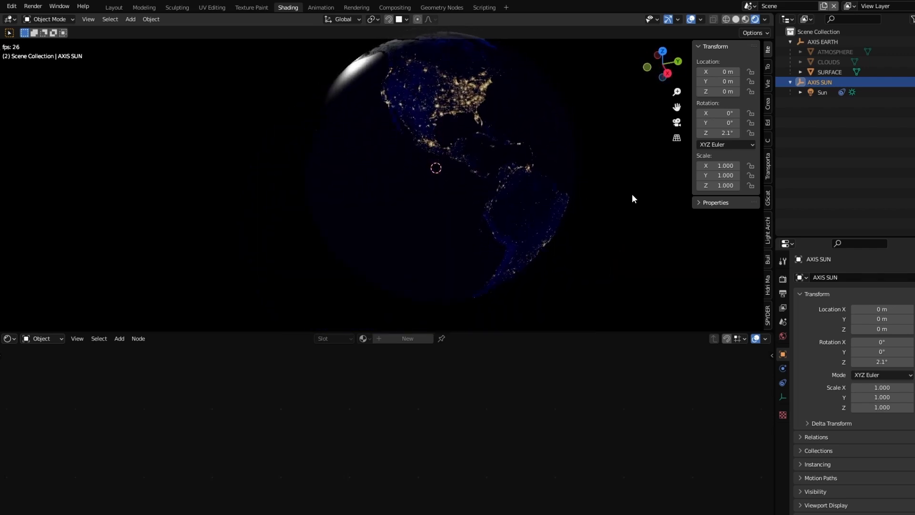
{"action": "scroll", "coordinate": [450, 182], "scroll_direction": "up", "scroll_amount": 5}
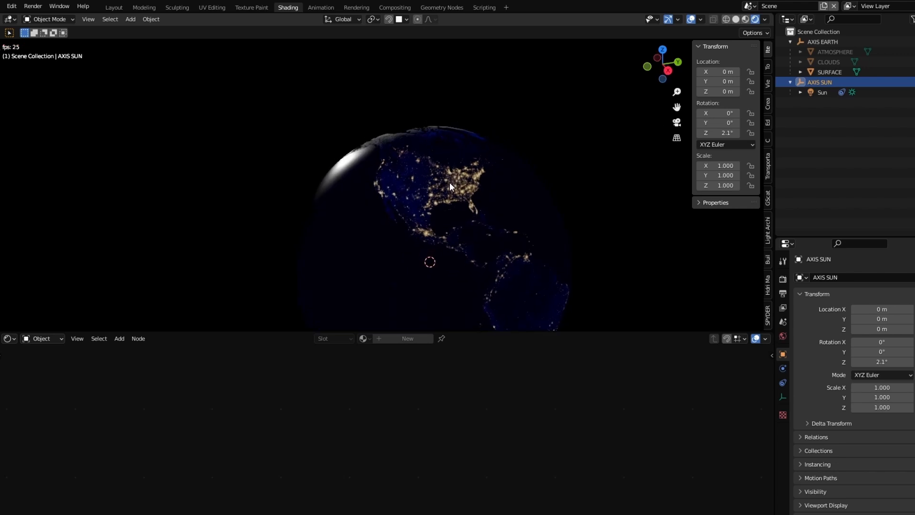
{"action": "middle_click_drag", "start_coordinate": [448, 186], "coordinate": [544, 200]}
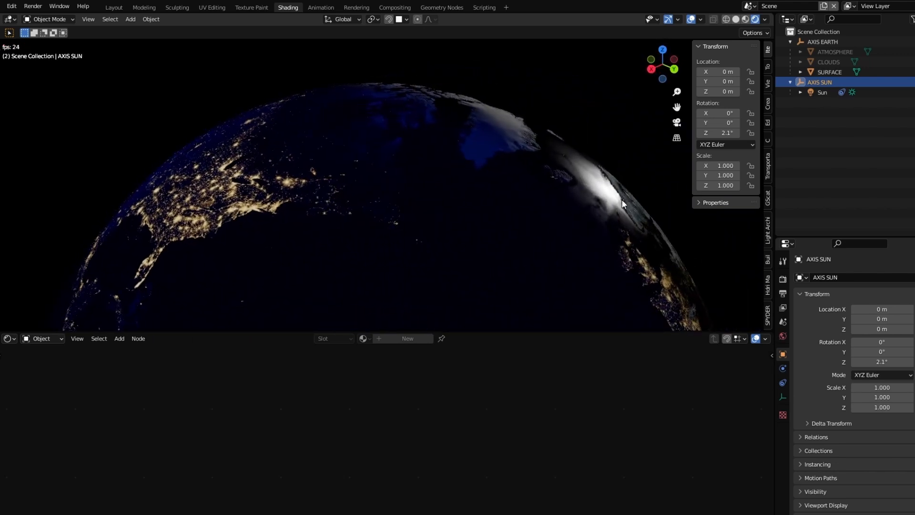
{"action": "left_click_drag", "start_coordinate": [677, 107], "coordinate": [778, 53]}
{"action": "middle_click_drag", "start_coordinate": [655, 134], "coordinate": [495, 167]}
{"action": "scroll", "coordinate": [493, 168], "scroll_direction": "up", "scroll_amount": 4}
{"action": "scroll", "coordinate": [493, 167], "scroll_direction": "up", "scroll_amount": 1}
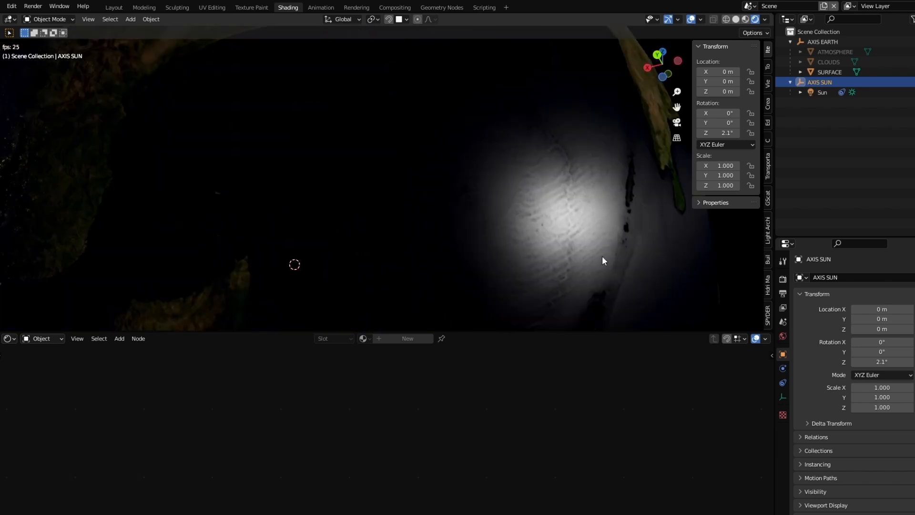
{"action": "scroll", "coordinate": [583, 235], "scroll_direction": "down", "scroll_amount": 8}
{"action": "middle_click_drag", "start_coordinate": [450, 202], "coordinate": [477, 256]}
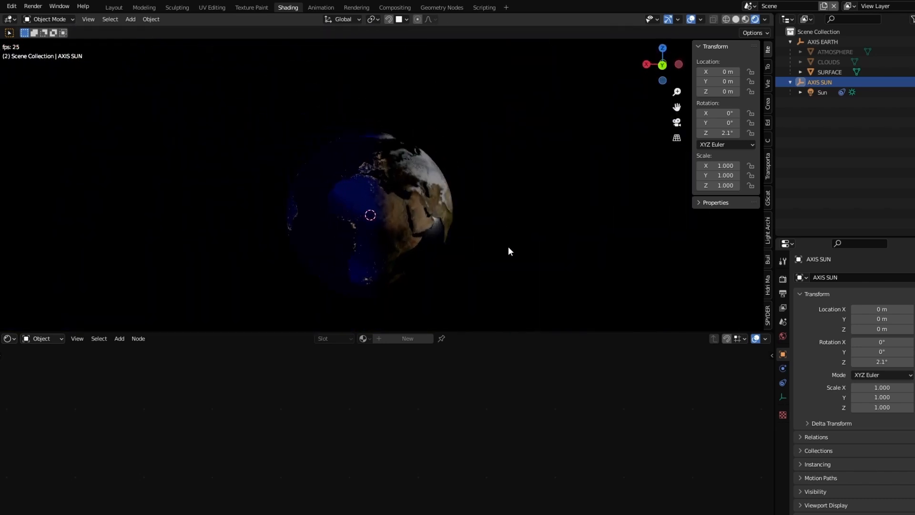
{"action": "left_click_drag", "start_coordinate": [677, 107], "coordinate": [736, 101]}
{"action": "scroll", "coordinate": [560, 177], "scroll_direction": "up", "scroll_amount": 4}
{"action": "scroll", "coordinate": [575, 178], "scroll_direction": "down", "scroll_amount": 1}
{"action": "middle_click_drag", "start_coordinate": [575, 177], "coordinate": [557, 183]}
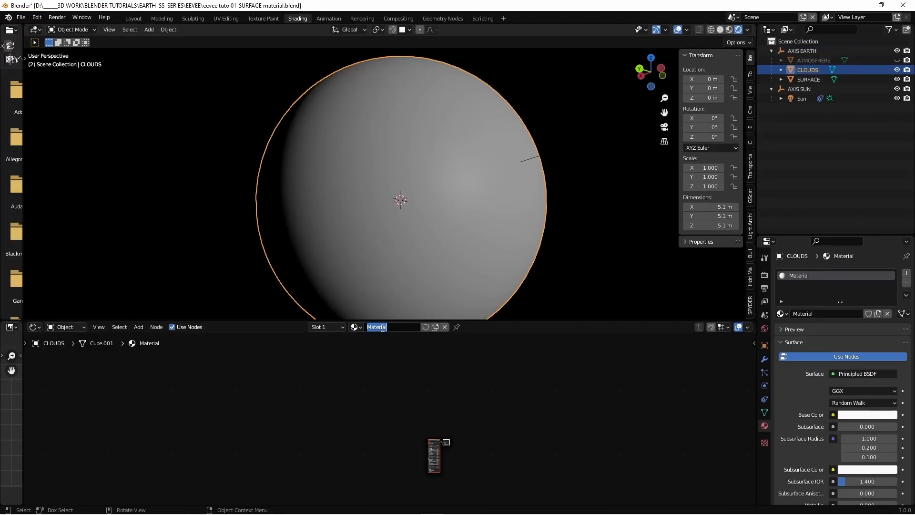
- Name the clouds sphere's material CLOUDS and enlarge the node editor around its shader nodes
{"action": "type", "text": "CLOUDS"}
{"action": "key", "text": "Return"}
{"action": "scroll", "coordinate": [486, 414], "scroll_direction": "up", "scroll_amount": 10}
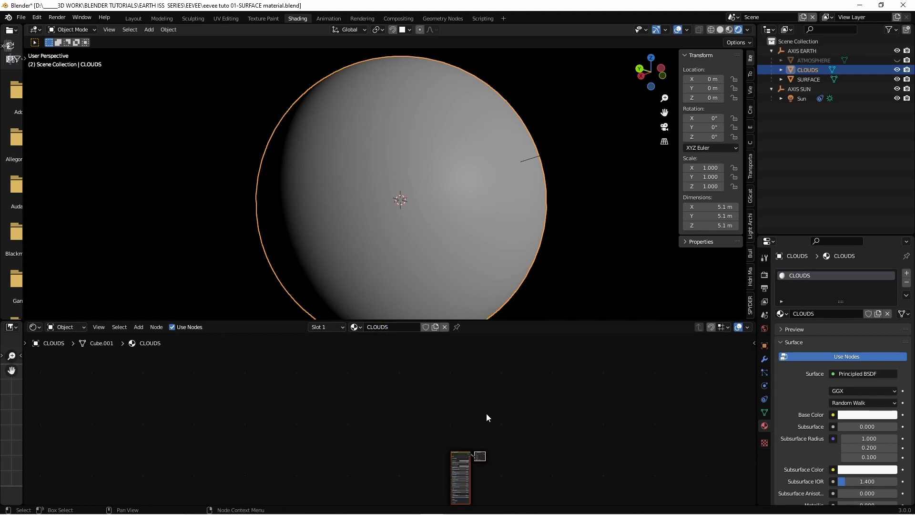
{"action": "middle_click_drag", "start_coordinate": [503, 410], "coordinate": [460, 356]}
{"action": "scroll", "coordinate": [472, 375], "scroll_direction": "up", "scroll_amount": 4}
{"action": "scroll", "coordinate": [475, 376], "scroll_direction": "up", "scroll_amount": 8}
{"action": "middle_click_drag", "start_coordinate": [615, 424], "coordinate": [568, 372]}
{"action": "left_click_drag", "start_coordinate": [591, 321], "coordinate": [573, 165]}
{"action": "scroll", "coordinate": [596, 340], "scroll_direction": "up", "scroll_amount": 2}
{"action": "middle_click_drag", "start_coordinate": [616, 345], "coordinate": [570, 331]}
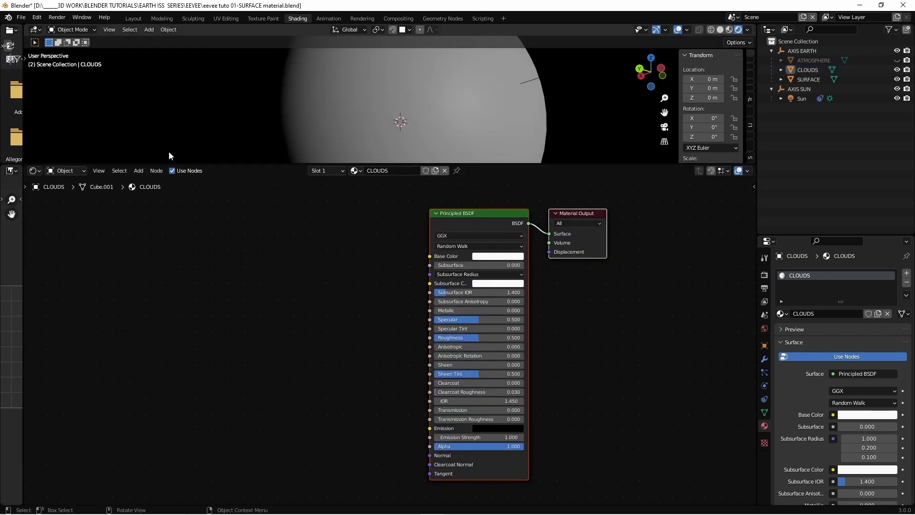
- Add an Image Texture node to the CLOUDS material, with Mapping and Texture Coordinate nodes feeding it
{"action": "left_click", "coordinate": [138, 171]}
{"action": "left_click", "coordinate": [145, 182]}
{"action": "type", "text": "IM"}
{"action": "left_click", "coordinate": [178, 197]}
{"action": "left_click", "coordinate": [262, 278]}
{"action": "key", "text": "ctrl+t"}
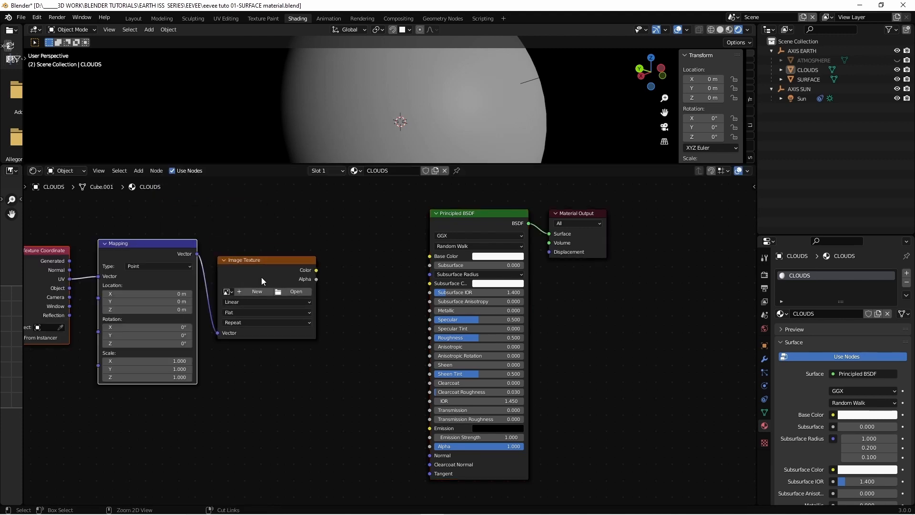
- Link the Image Texture's Color to the Principled BSDF's Base Color and the Generated coordinates to the Mapping node's Vector
{"action": "middle_click_drag", "start_coordinate": [266, 268], "coordinate": [323, 217]}
{"action": "left_click_drag", "start_coordinate": [379, 260], "coordinate": [482, 249]}
{"action": "left_click_drag", "start_coordinate": [493, 252], "coordinate": [490, 247]}
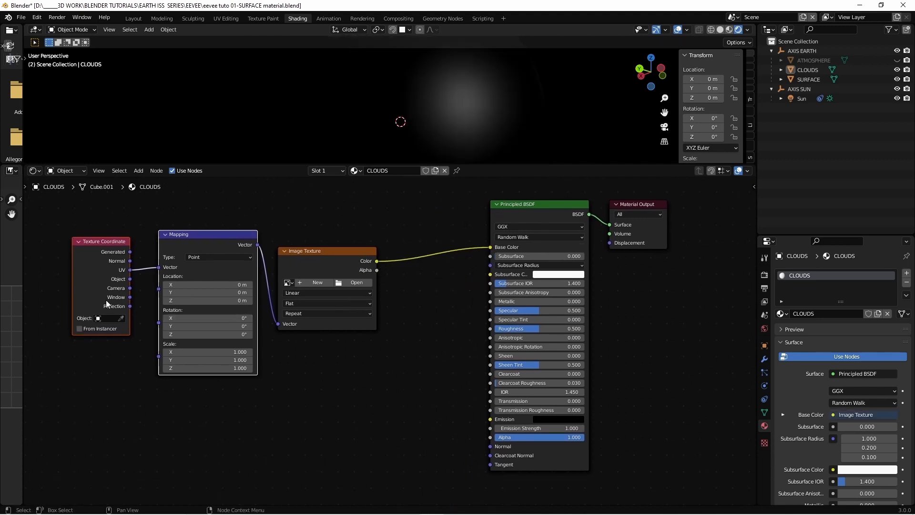
{"action": "left_click_drag", "start_coordinate": [134, 260], "coordinate": [161, 268]}
- Set the Image Texture's projection to Sphere and load cloud21k.png from the TEXTURES folder into it
{"action": "left_click", "coordinate": [302, 304]}
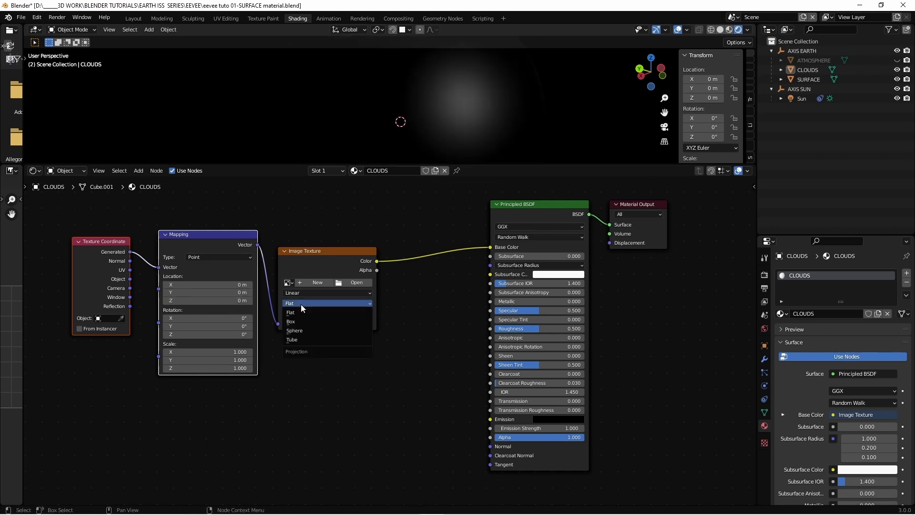
{"action": "left_click", "coordinate": [305, 328]}
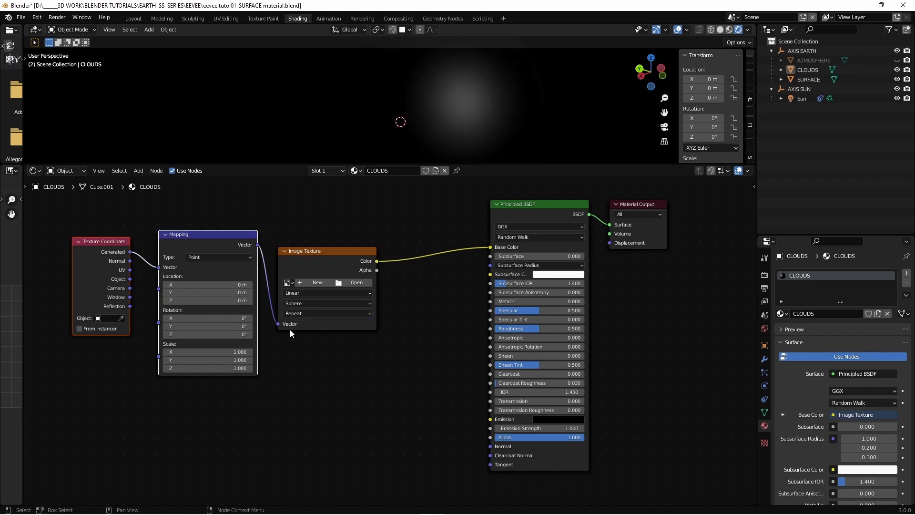
{"action": "left_click", "coordinate": [353, 283]}
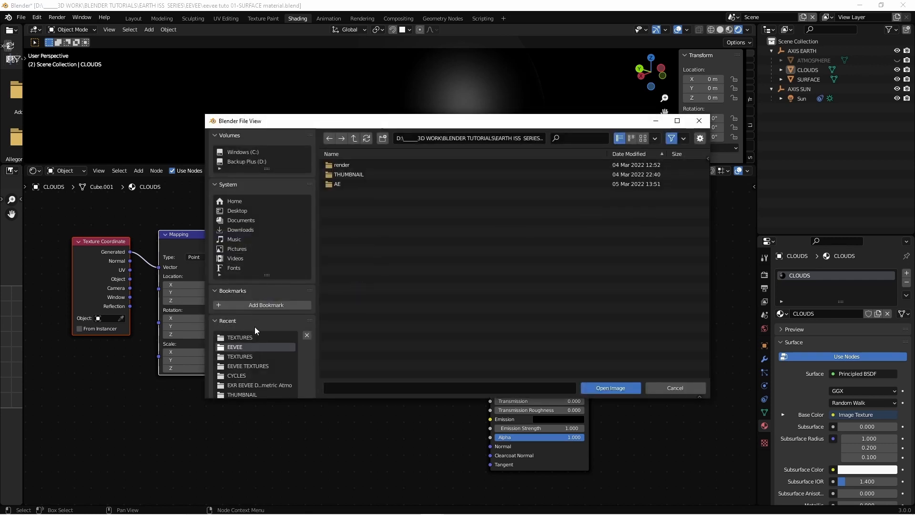
{"action": "left_click", "coordinate": [249, 338]}
{"action": "left_click", "coordinate": [352, 193]}
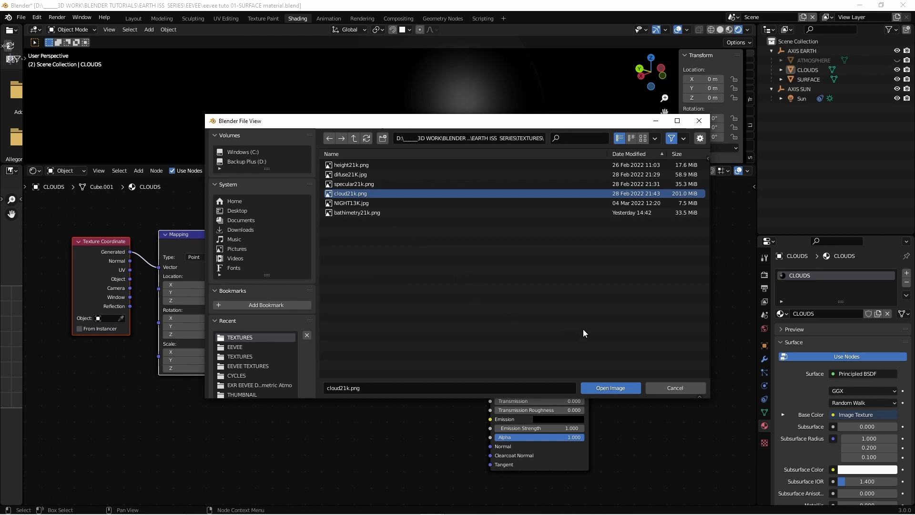
{"action": "left_click", "coordinate": [614, 388]}
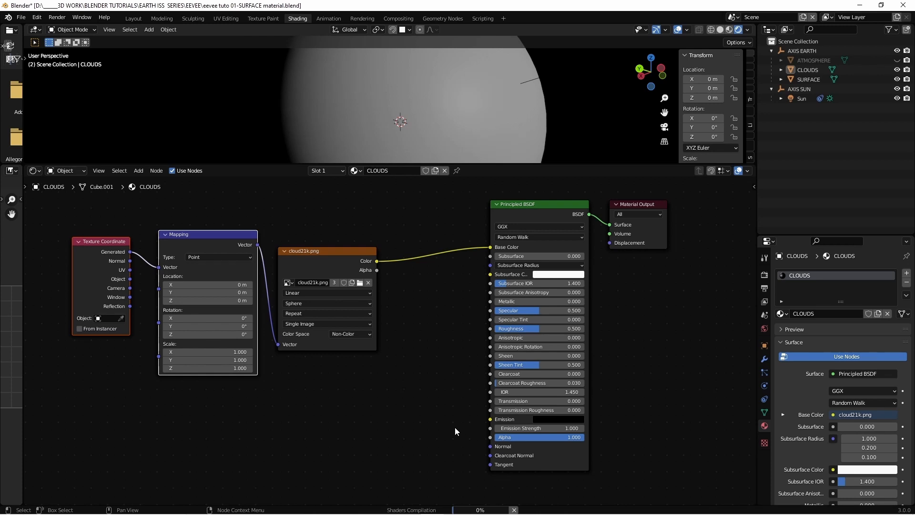
- Give the 3D viewport more height and link the cloud texture's Color to the Principled BSDF's Alpha
{"action": "scroll", "coordinate": [457, 441], "scroll_direction": "down", "scroll_amount": 1}
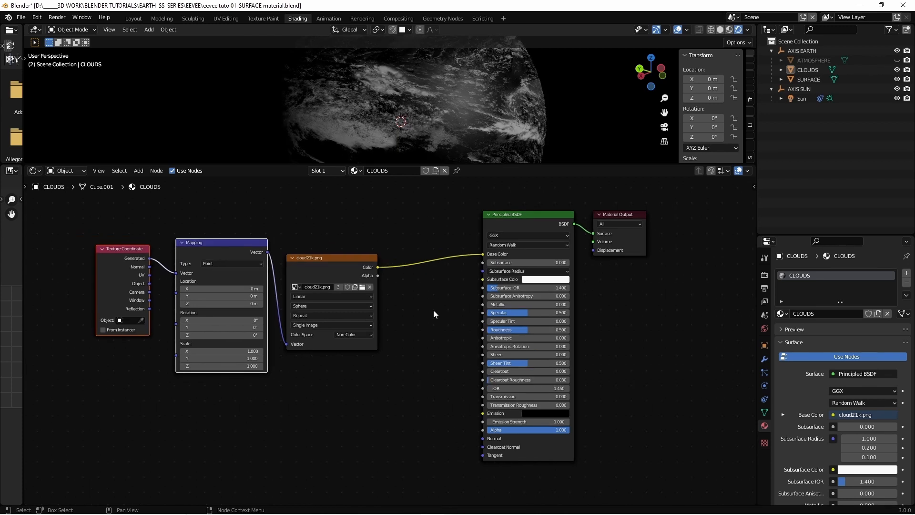
{"action": "left_click_drag", "start_coordinate": [503, 164], "coordinate": [499, 264]}
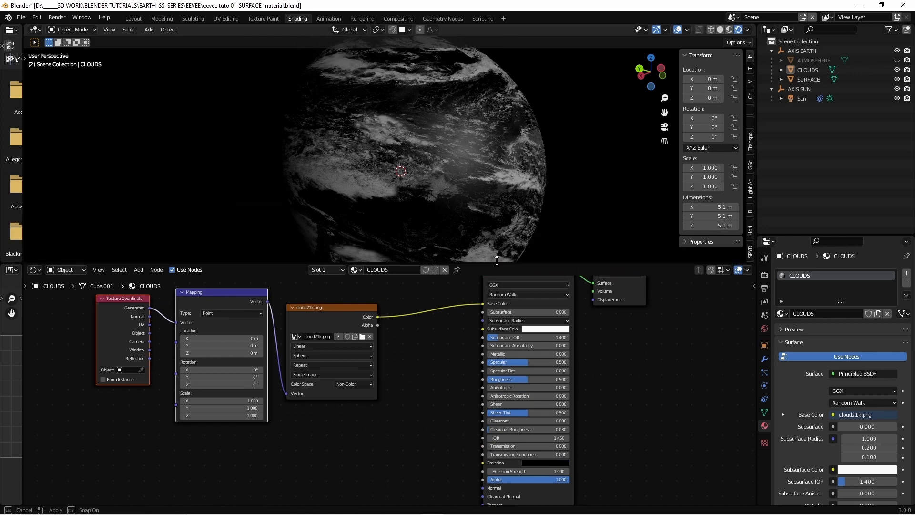
{"action": "middle_click_drag", "start_coordinate": [441, 191], "coordinate": [460, 197]}
{"action": "scroll", "coordinate": [408, 372], "scroll_direction": "down", "scroll_amount": 2}
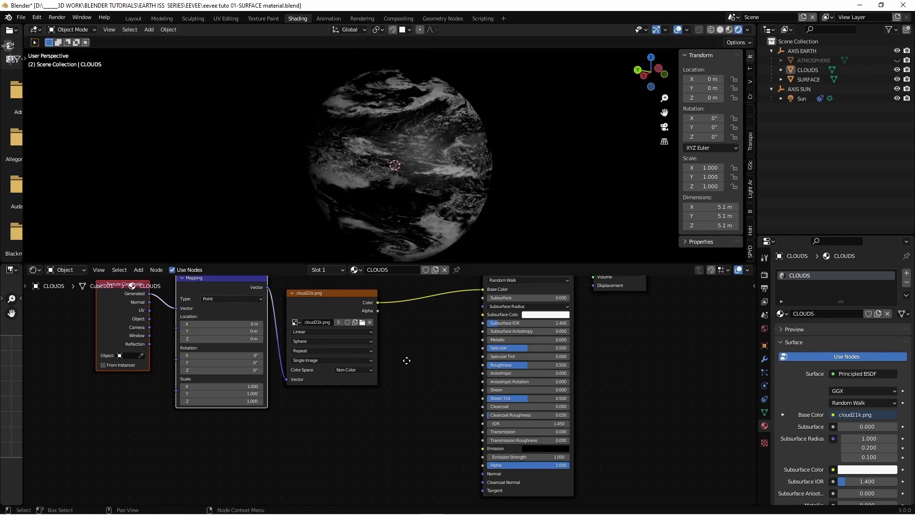
{"action": "left_click_drag", "start_coordinate": [379, 309], "coordinate": [473, 460]}
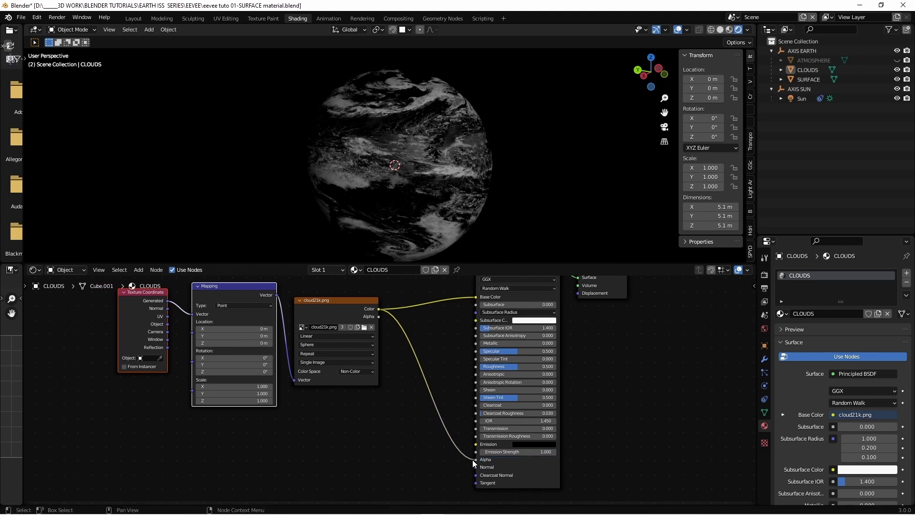
- Set both the Blend Mode and the Shadow Mode of the CLOUDS material to Alpha Hashed
{"action": "scroll", "coordinate": [870, 438], "scroll_direction": "down", "scroll_amount": 15}
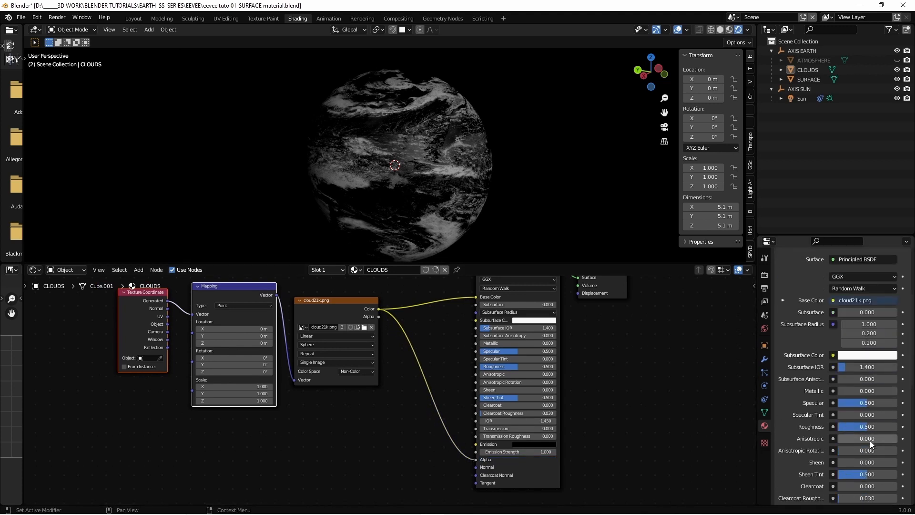
{"action": "scroll", "coordinate": [870, 440], "scroll_direction": "down", "scroll_amount": 3}
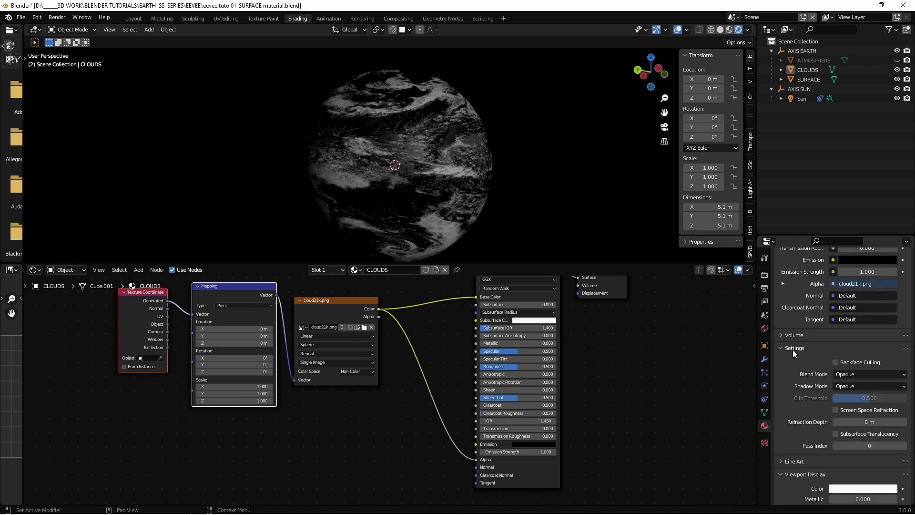
{"action": "left_click", "coordinate": [862, 374]}
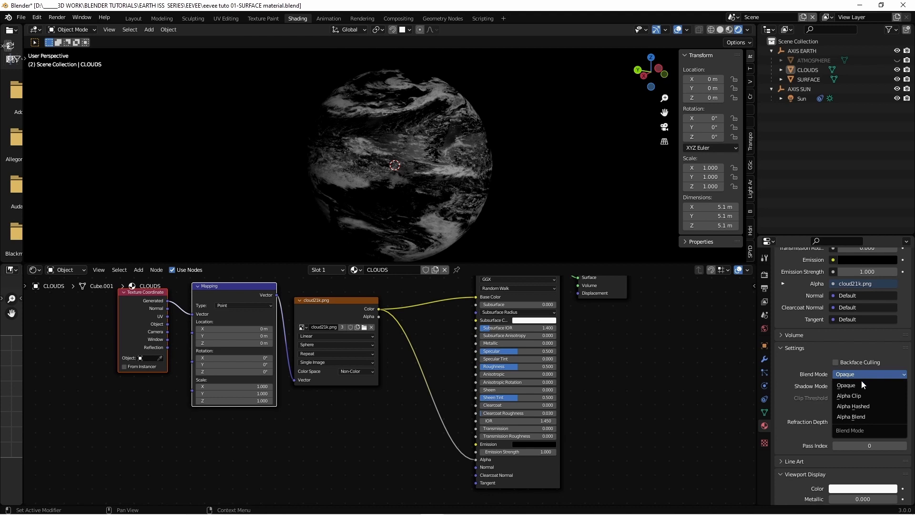
{"action": "left_click", "coordinate": [866, 405]}
{"action": "left_click", "coordinate": [863, 385]}
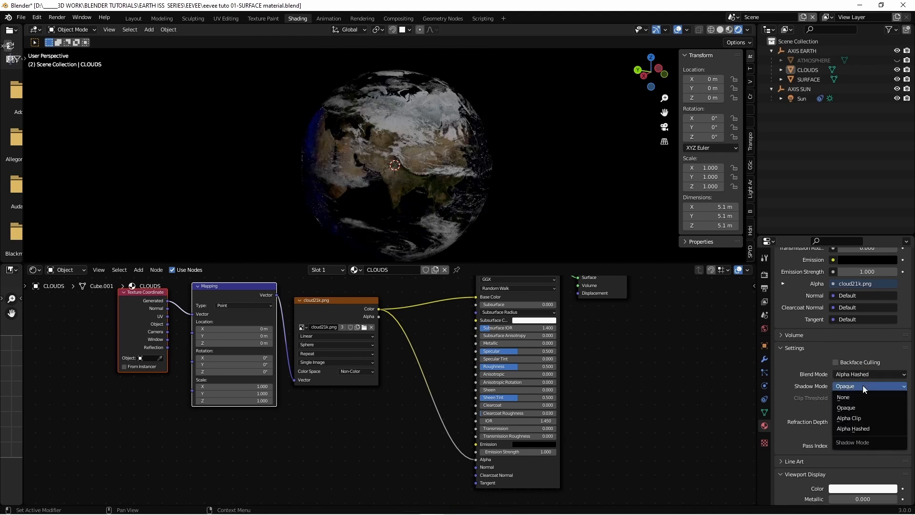
{"action": "left_click", "coordinate": [866, 428]}
- Inspect the cloud layer over the Earth in an enlarged viewport, checking the day side, the night side and the sun's reflection
{"action": "middle_click_drag", "start_coordinate": [458, 161], "coordinate": [554, 198]}
{"action": "scroll", "coordinate": [479, 201], "scroll_direction": "up", "scroll_amount": 2}
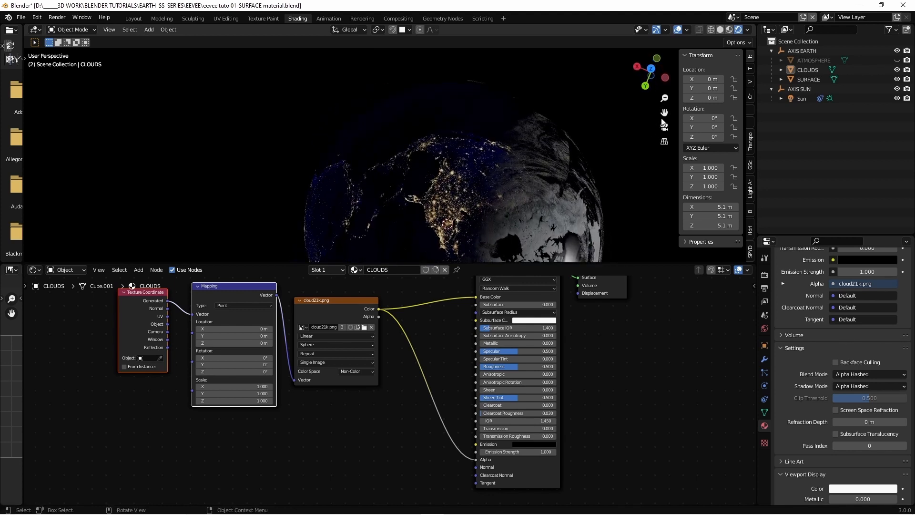
{"action": "left_click_drag", "start_coordinate": [626, 262], "coordinate": [625, 409]}
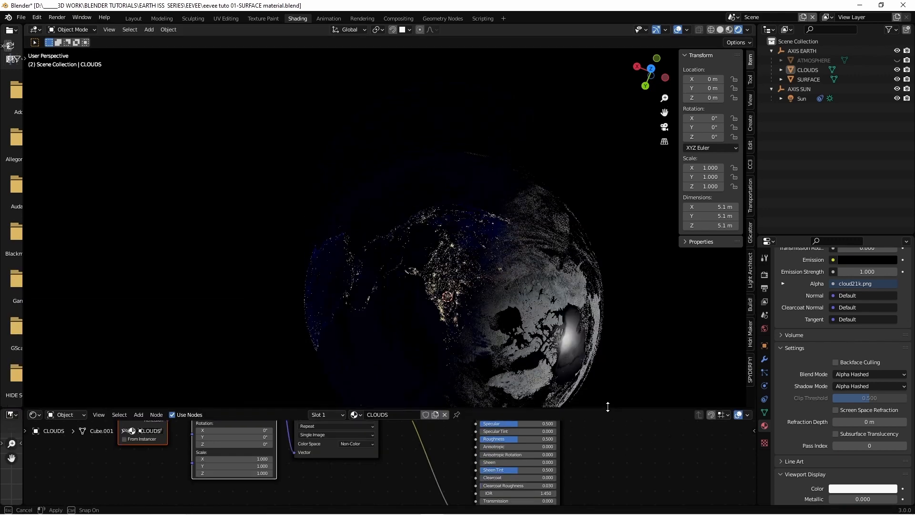
{"action": "left_click_drag", "start_coordinate": [664, 111], "coordinate": [579, 46]}
{"action": "middle_click_drag", "start_coordinate": [439, 276], "coordinate": [421, 193]}
{"action": "middle_click_drag", "start_coordinate": [421, 237], "coordinate": [407, 316]}
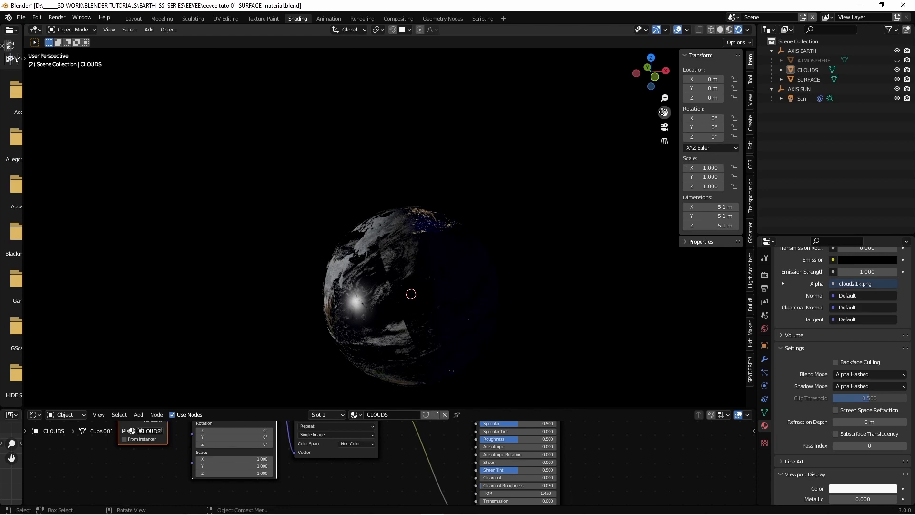
{"action": "scroll", "coordinate": [484, 224], "scroll_direction": "up", "scroll_amount": 5}
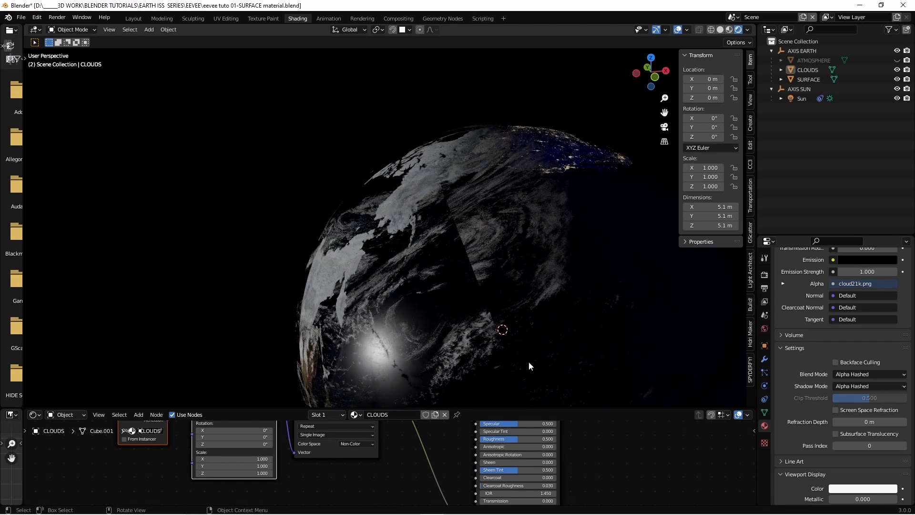
{"action": "scroll", "coordinate": [470, 214], "scroll_direction": "down", "scroll_amount": 4}
{"action": "middle_click_drag", "start_coordinate": [470, 215], "coordinate": [431, 284]}
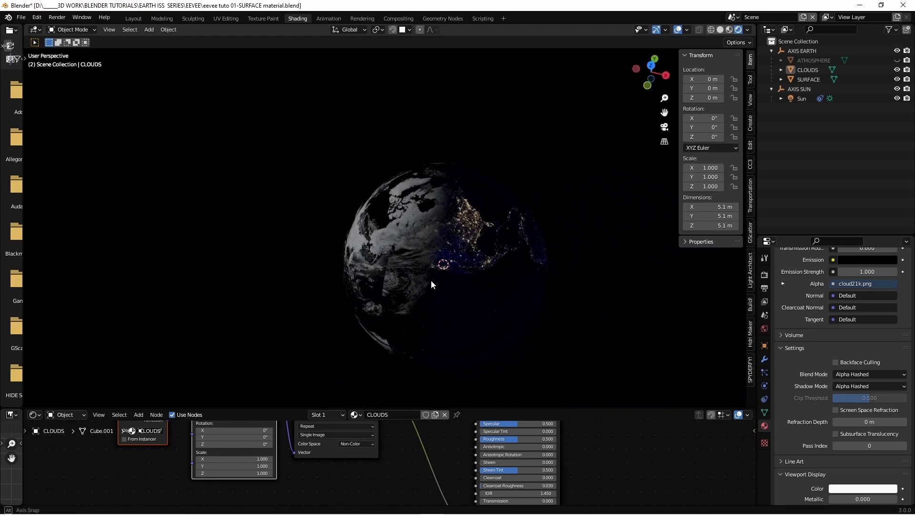
{"action": "scroll", "coordinate": [431, 280], "scroll_direction": "up", "scroll_amount": 3}
{"action": "left_click_drag", "start_coordinate": [664, 112], "coordinate": [635, 56]}
{"action": "scroll", "coordinate": [462, 212], "scroll_direction": "down", "scroll_amount": 2}
{"action": "mouse_move", "coordinate": [461, 222]}
{"action": "middle_mouse_down"}
{"action": "mouse_move", "coordinate": [476, 213]}
{"action": "mouse_move", "coordinate": [447, 211]}
{"action": "middle_mouse_up"}
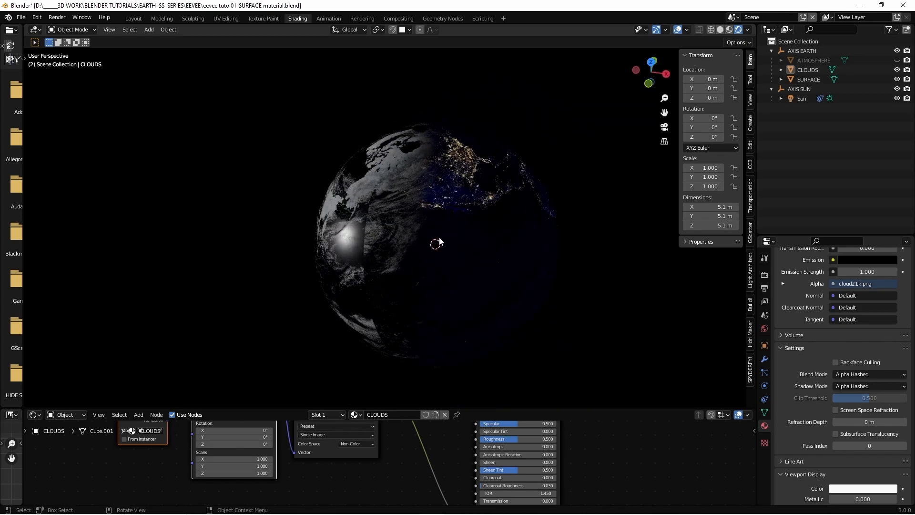
{"action": "middle_click_drag", "start_coordinate": [434, 281], "coordinate": [451, 244]}
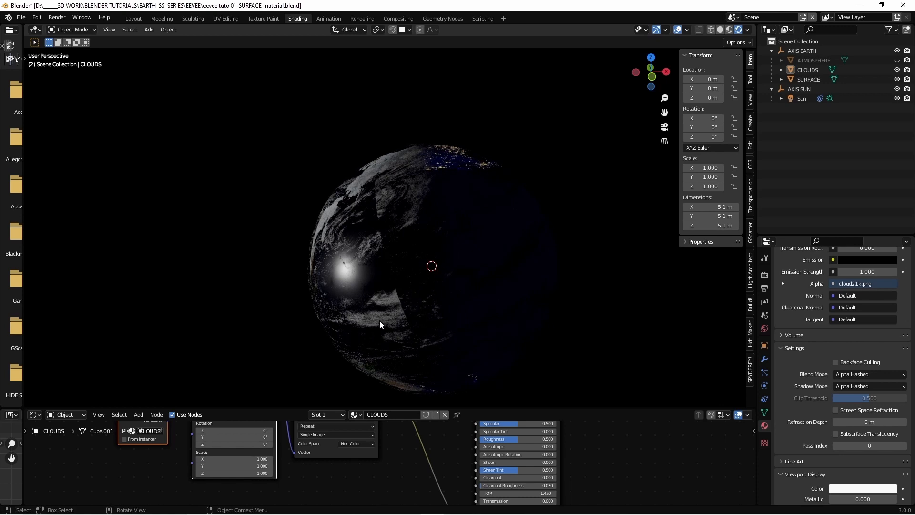
{"action": "middle_click_drag", "start_coordinate": [374, 298], "coordinate": [387, 283]}
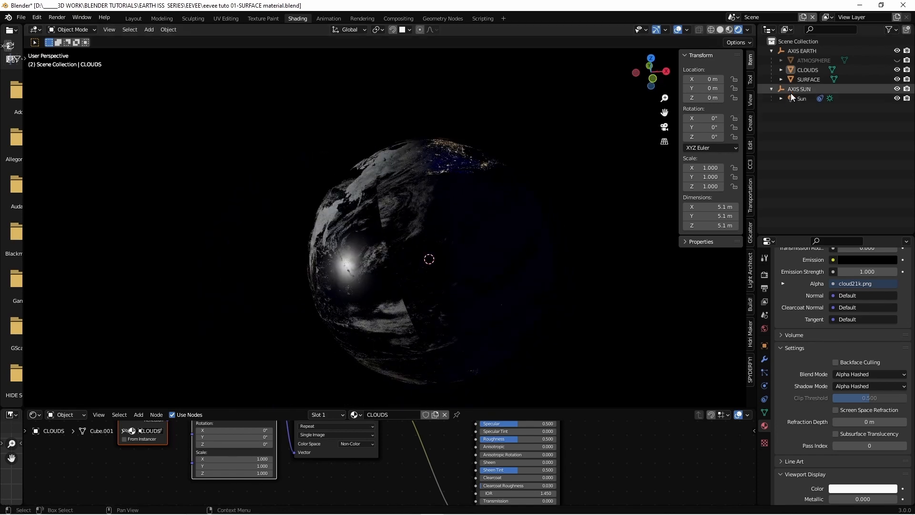
- Rotate the CLOUDS sphere 70° about the Z axis and check how the clouds lie over the continents
{"action": "left_click", "coordinate": [809, 70]}
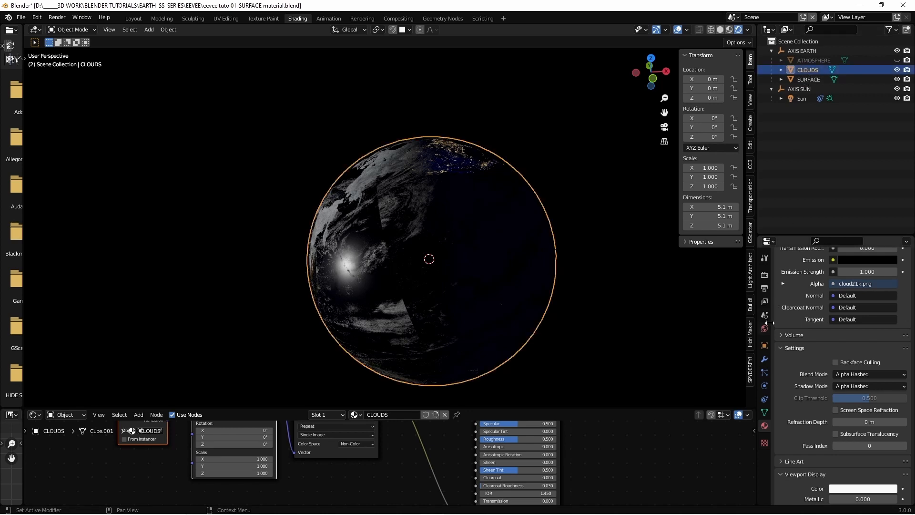
{"action": "left_click", "coordinate": [765, 346]}
{"action": "left_click_drag", "start_coordinate": [859, 337], "coordinate": [900, 337]}
{"action": "middle_click_drag", "start_coordinate": [434, 236], "coordinate": [711, 252]}
{"action": "scroll", "coordinate": [485, 258], "scroll_direction": "up", "scroll_amount": 2}
{"action": "middle_click_drag", "start_coordinate": [486, 258], "coordinate": [348, 235]}
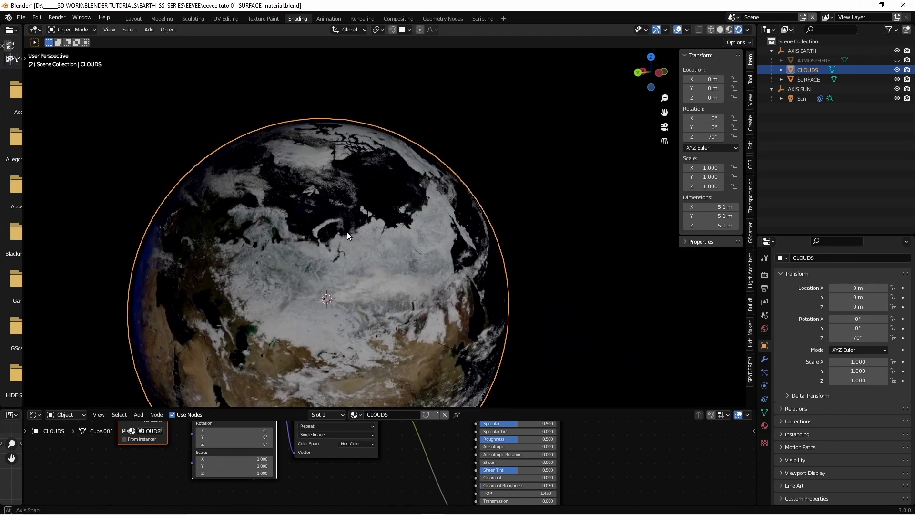
{"action": "scroll", "coordinate": [493, 325], "scroll_direction": "down", "scroll_amount": 6}
- Make room beside the Principled BSDF and insert a ColorRamp node between the cloud texture's Color and the Base Color
{"action": "left_click_drag", "start_coordinate": [512, 408], "coordinate": [536, 228]}
{"action": "middle_click_drag", "start_coordinate": [394, 352], "coordinate": [372, 398]}
{"action": "scroll", "coordinate": [376, 386], "scroll_direction": "up", "scroll_amount": 2}
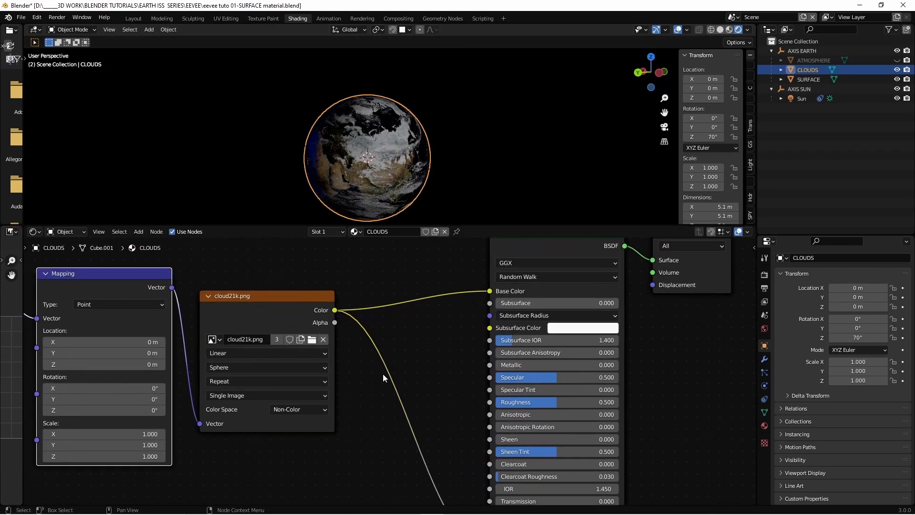
{"action": "scroll", "coordinate": [580, 276], "scroll_direction": "down", "scroll_amount": 1}
{"action": "left_click_drag", "start_coordinate": [537, 262], "coordinate": [659, 319]}
{"action": "left_click_drag", "start_coordinate": [551, 290], "coordinate": [692, 310]}
{"action": "left_click", "coordinate": [136, 234]}
{"action": "left_click", "coordinate": [147, 242]}
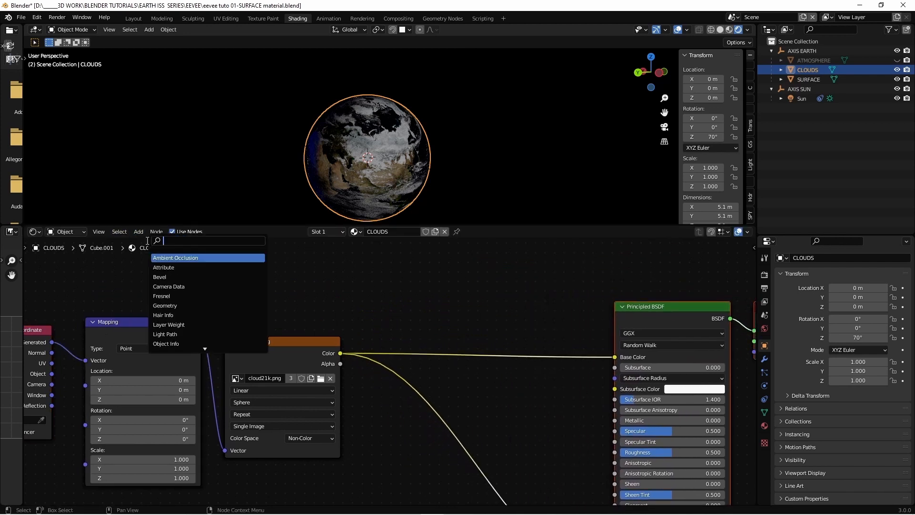
{"action": "type", "text": "color ramp"}
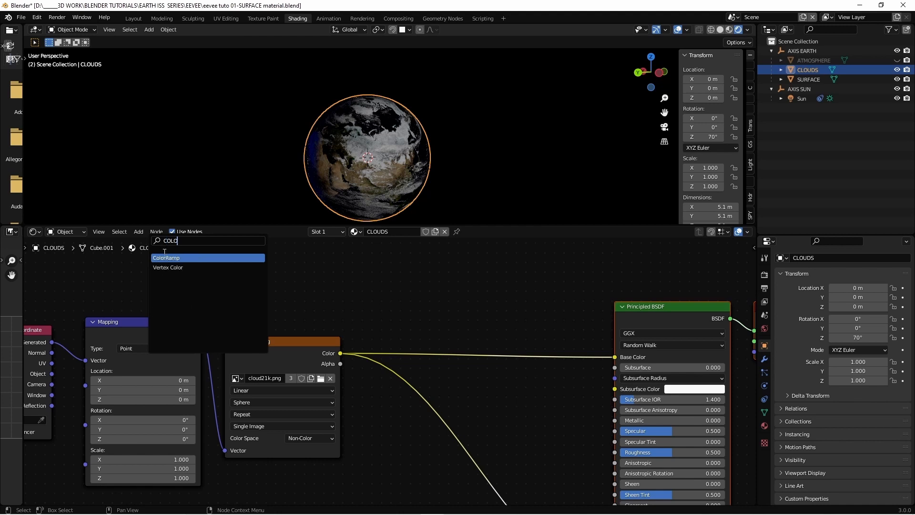
{"action": "key", "text": "Return"}
{"action": "left_click", "coordinate": [551, 336]}
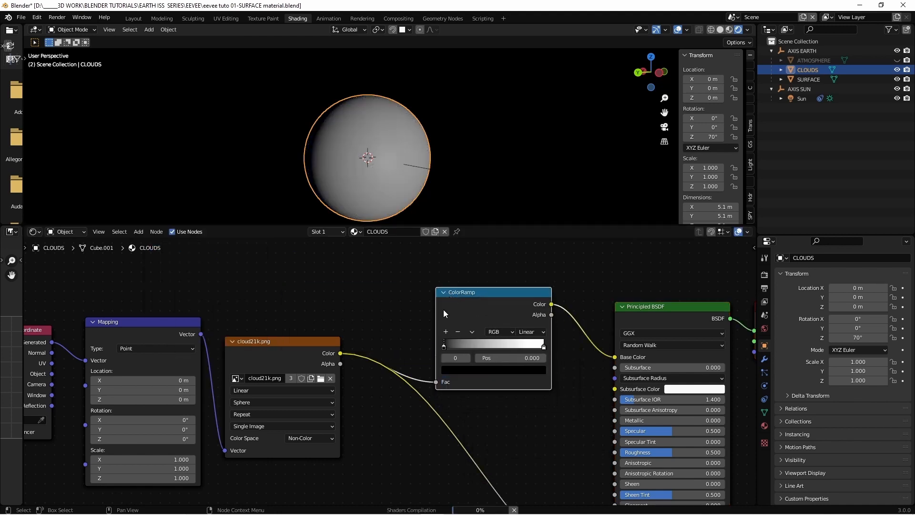
- Move the ColorRamp's white stop to position 0.986, then enlarge the 3D viewport to check the clouds
{"action": "scroll", "coordinate": [424, 170], "scroll_direction": "up", "scroll_amount": 10}
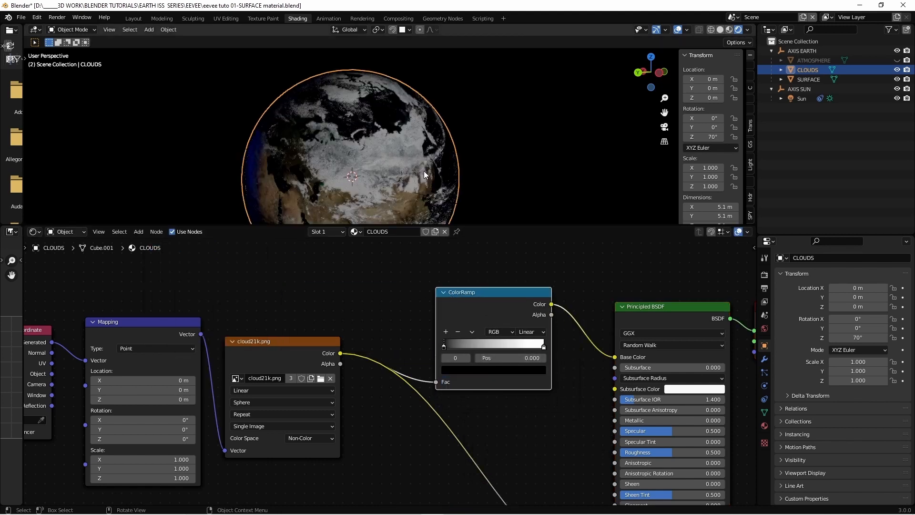
{"action": "middle_click_drag", "start_coordinate": [423, 174], "coordinate": [461, 175]}
{"action": "mouse_move", "coordinate": [444, 346]}
{"action": "left_mouse_down"}
{"action": "mouse_move", "coordinate": [475, 351]}
{"action": "mouse_move", "coordinate": [444, 347]}
{"action": "left_mouse_up"}
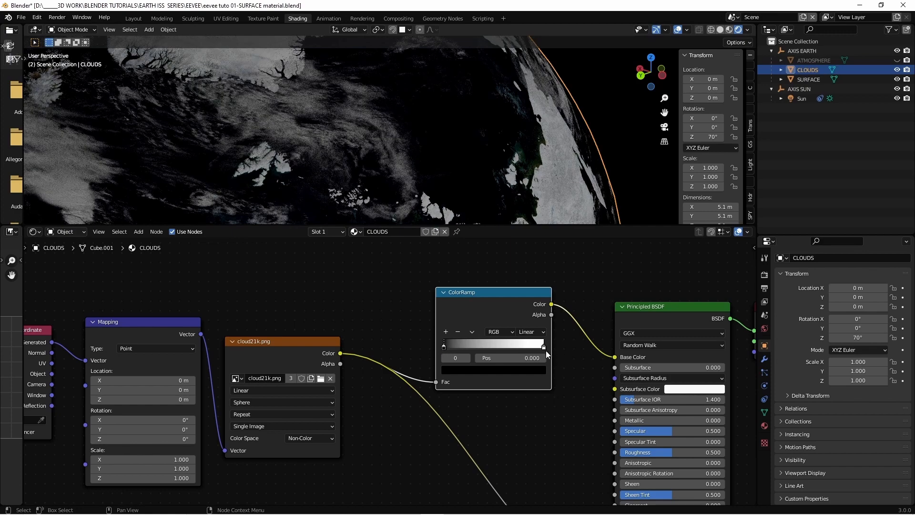
{"action": "mouse_move", "coordinate": [544, 347]}
{"action": "left_mouse_down"}
{"action": "mouse_move", "coordinate": [490, 352]}
{"action": "mouse_move", "coordinate": [555, 355]}
{"action": "left_mouse_up"}
{"action": "scroll", "coordinate": [456, 205], "scroll_direction": "down", "scroll_amount": 4}
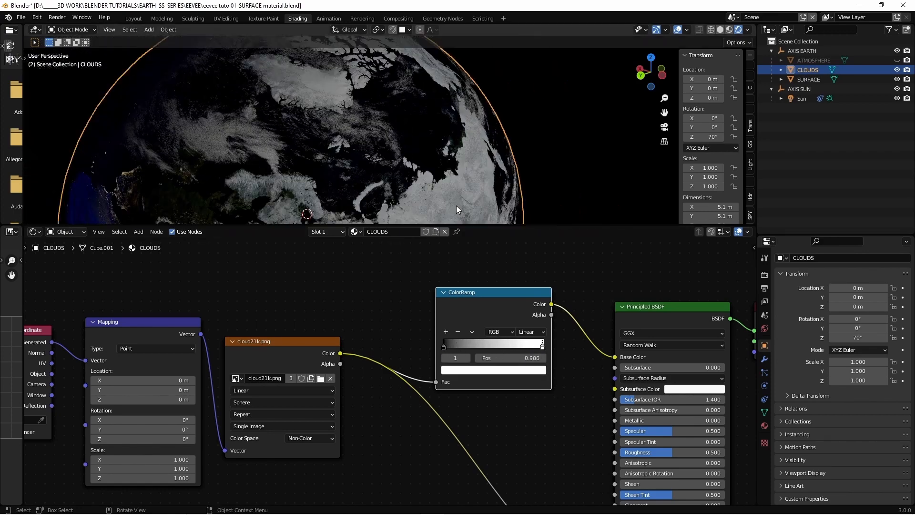
{"action": "middle_click_drag", "start_coordinate": [444, 197], "coordinate": [365, 146]}
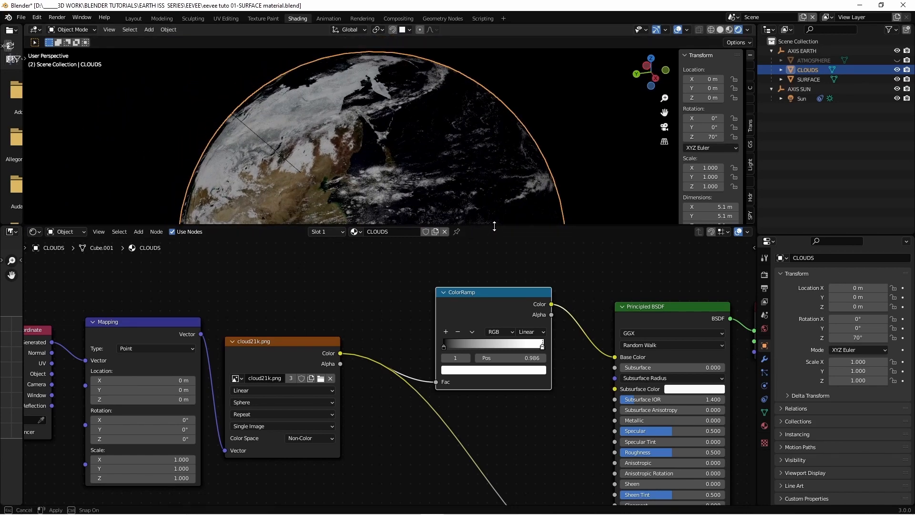
{"action": "left_click_drag", "start_coordinate": [493, 226], "coordinate": [493, 417]}
{"action": "left_click_drag", "start_coordinate": [665, 113], "coordinate": [671, 29]}
{"action": "scroll", "coordinate": [406, 270], "scroll_direction": "down", "scroll_amount": 2}
{"action": "middle_click_drag", "start_coordinate": [407, 270], "coordinate": [493, 292]}
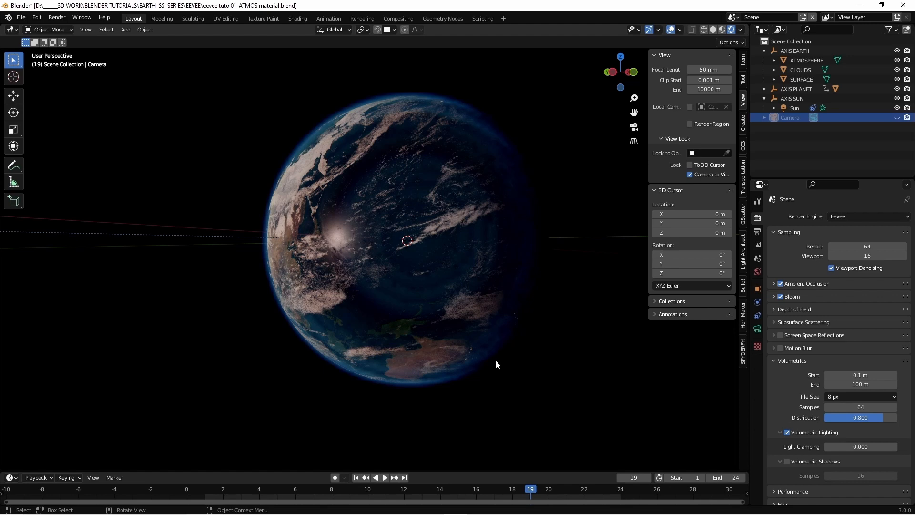
- View the Earth with its atmosphere from several sides and make the Camera visible in the viewport
{"action": "middle_click_drag", "start_coordinate": [412, 360], "coordinate": [522, 367]}
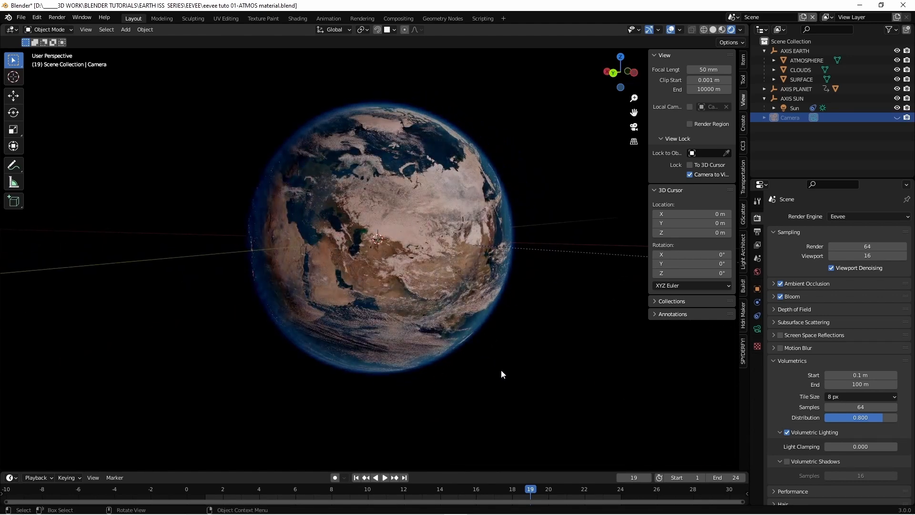
{"action": "middle_click_drag", "start_coordinate": [427, 285], "coordinate": [374, 308]}
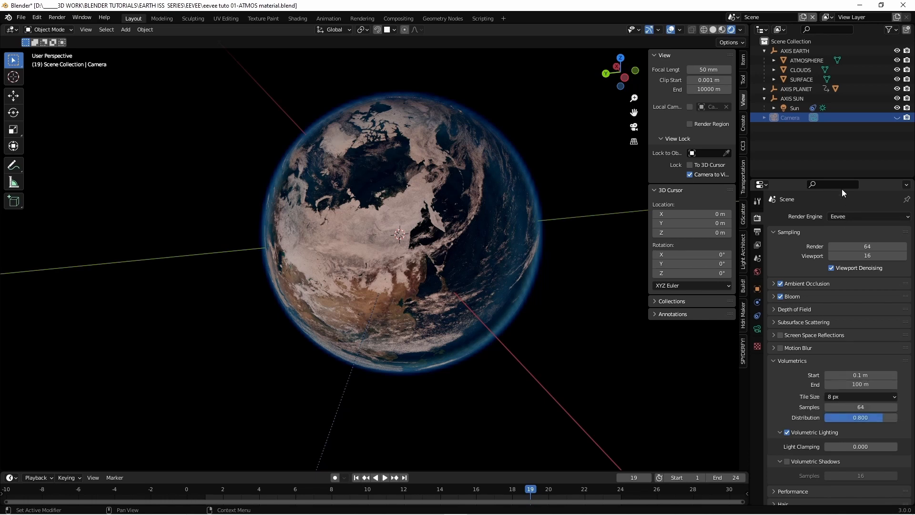
{"action": "left_click", "coordinate": [897, 117]}
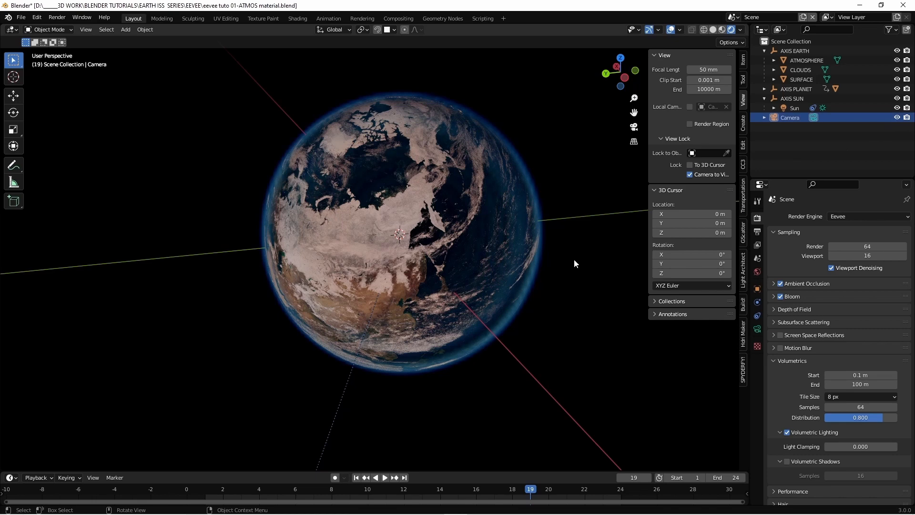
- Look through the camera and set the End distance of the EEVEE volumetrics to 12 m
{"action": "key", "text": "KP_0"}
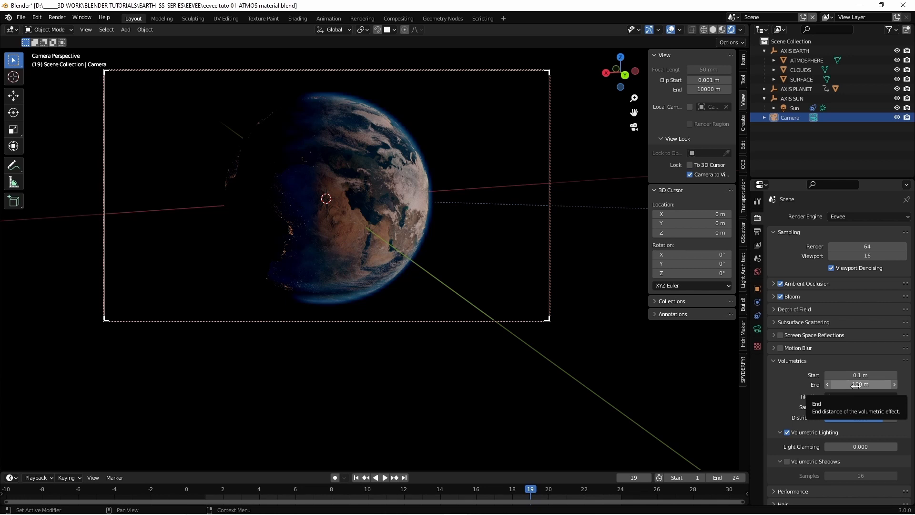
{"action": "left_click", "coordinate": [857, 385]}
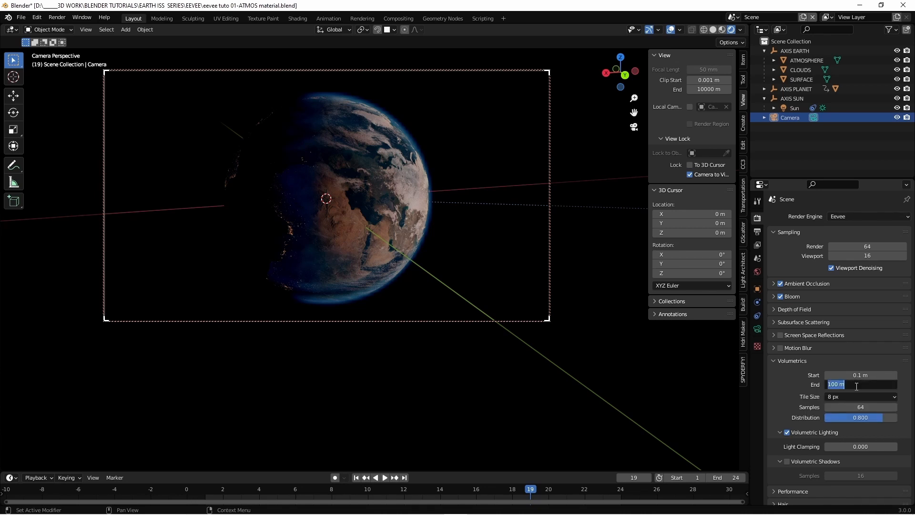
{"action": "type", "text": "1"}
{"action": "type", "text": "0"}
{"action": "key", "text": "Return"}
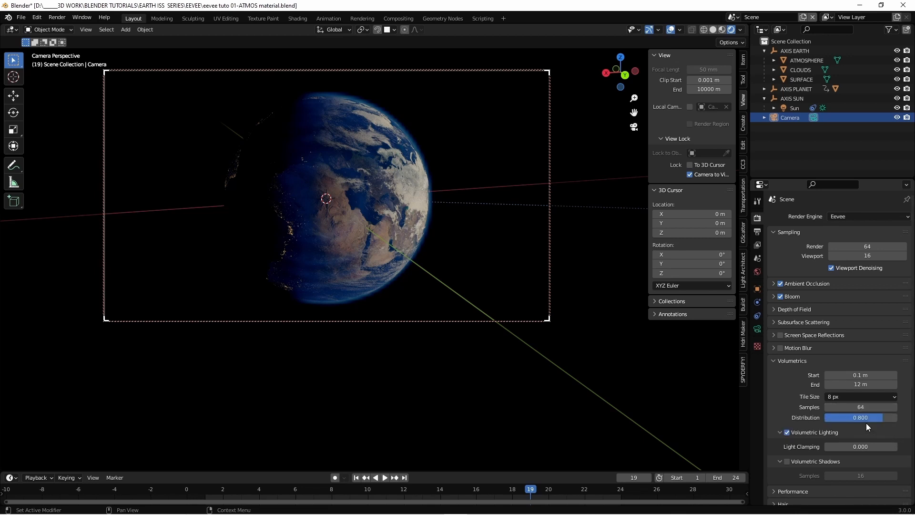
- Set the volumetric Tile Size to 2 px and raise the volumetric Samples to 128 and finally to 256
{"action": "left_click", "coordinate": [857, 397]}
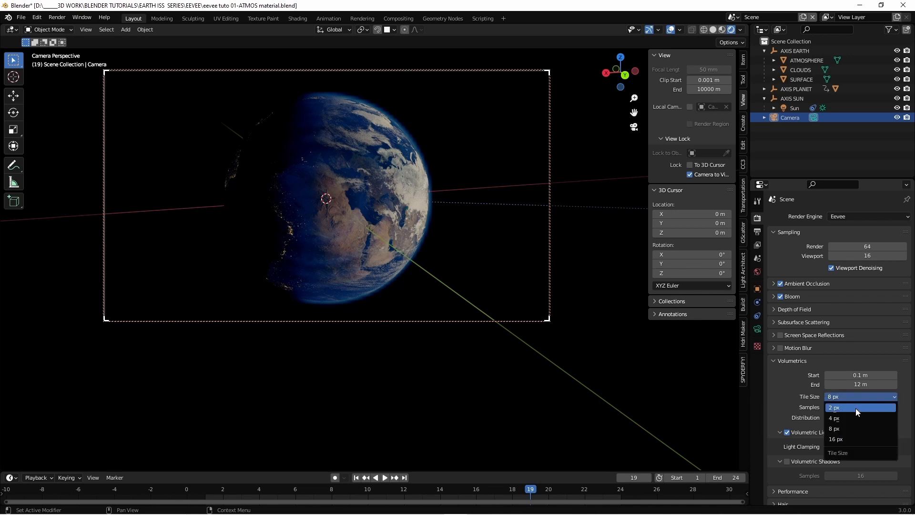
{"action": "left_click", "coordinate": [856, 408]}
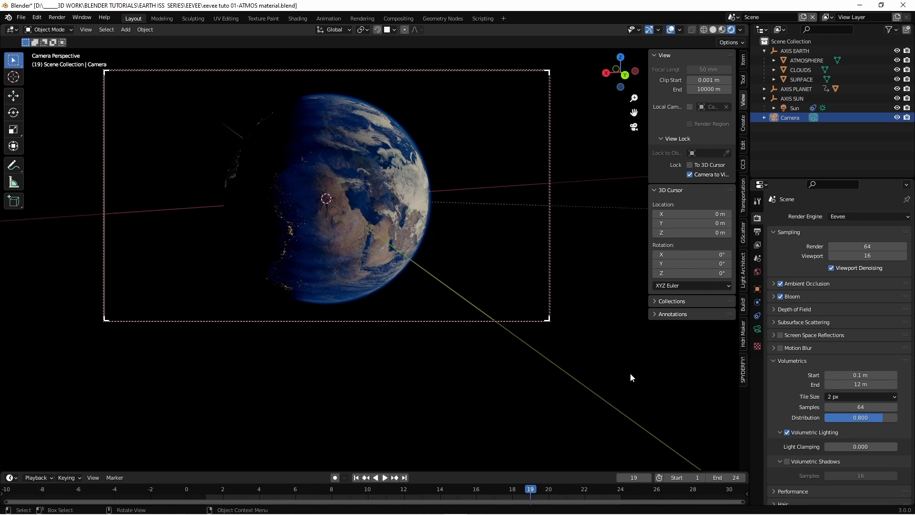
{"action": "left_click", "coordinate": [860, 409]}
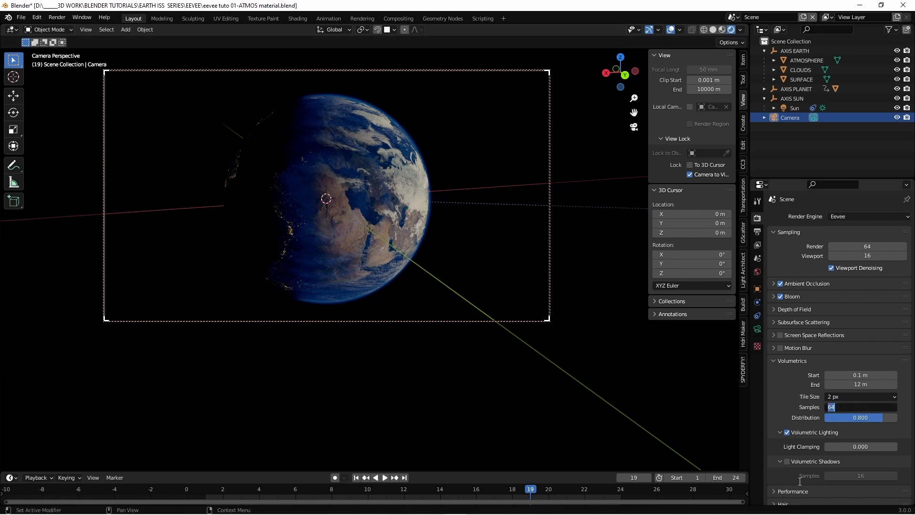
{"action": "type", "text": "128"}
{"action": "key", "text": "Return"}
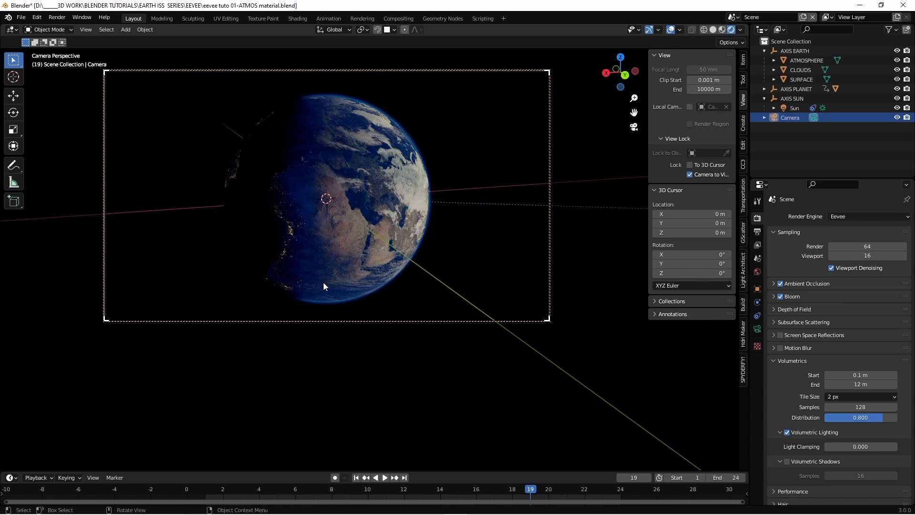
{"action": "left_click", "coordinate": [864, 407]}
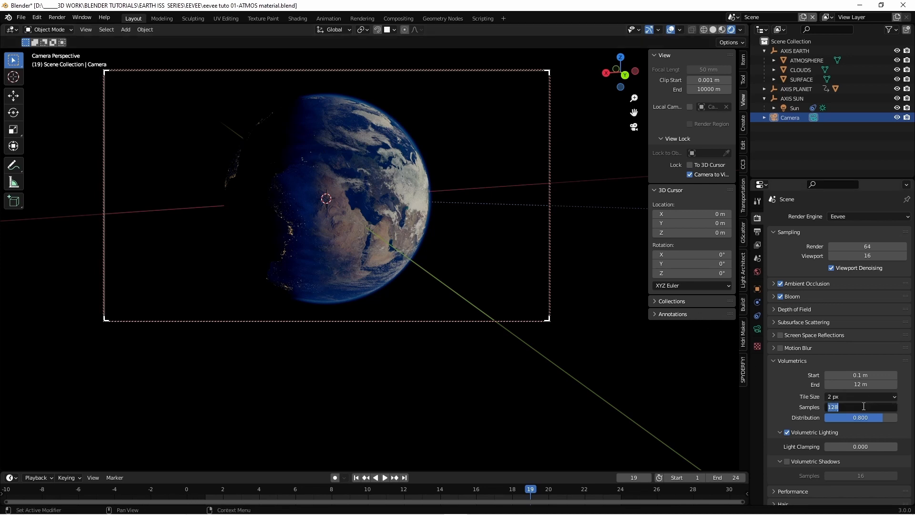
{"action": "type", "text": "256"}
{"action": "key", "text": "Return"}
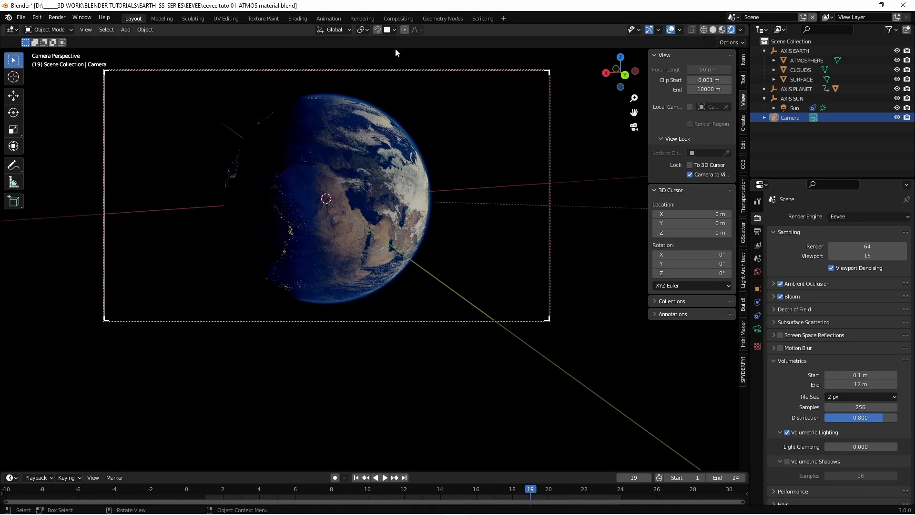
- Switch to the Rendering workspace and render the current frame into Slot 8
{"action": "left_click", "coordinate": [364, 20]}
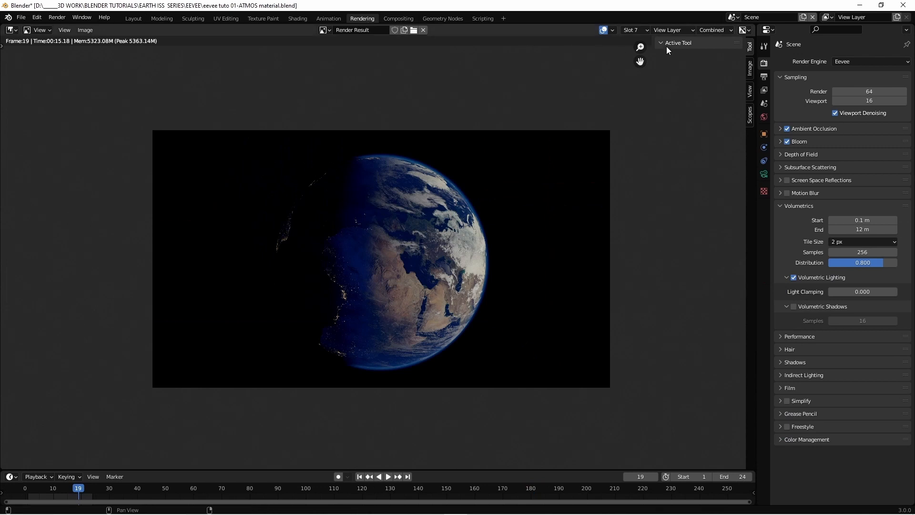
{"action": "left_click", "coordinate": [634, 30]}
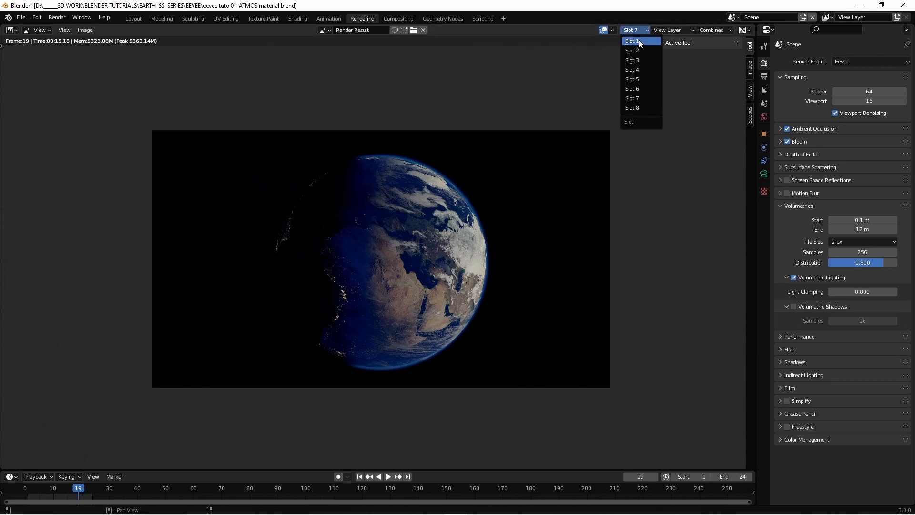
{"action": "left_click", "coordinate": [640, 107]}
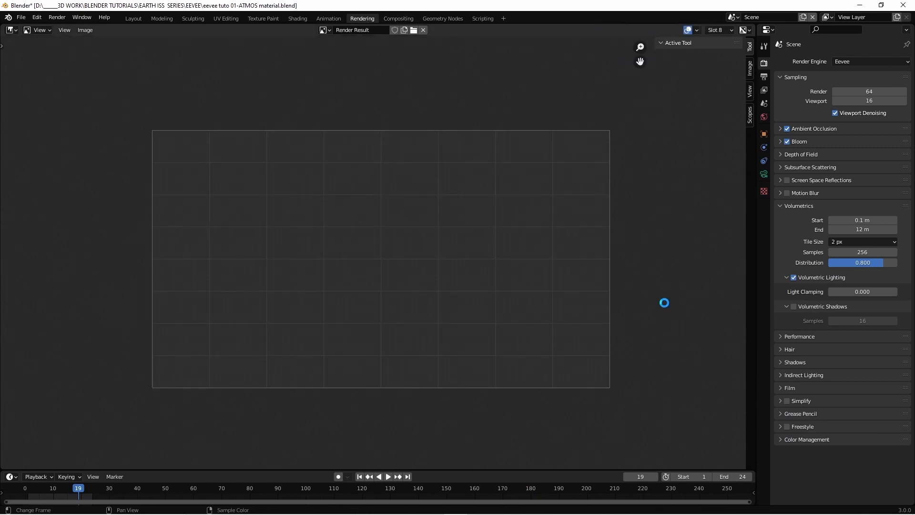
{"action": "key", "text": "F12"}
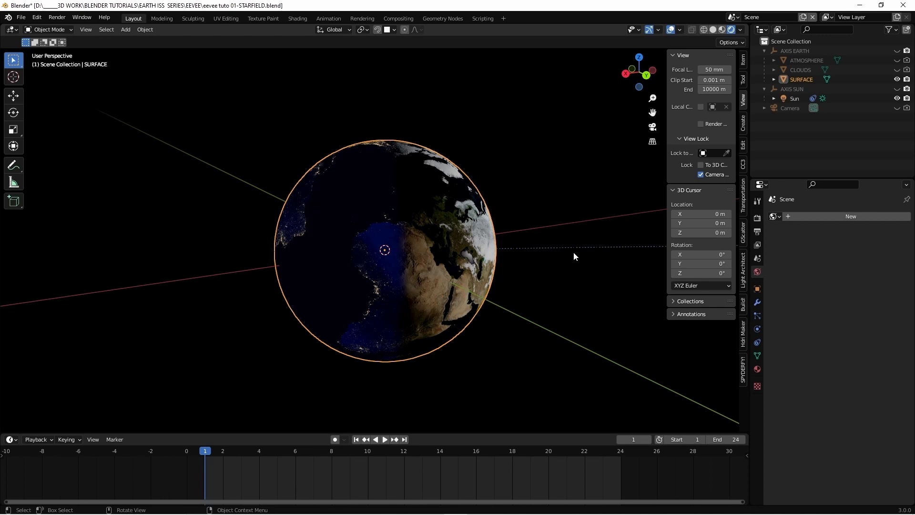
- In the Shading workspace, create a new World named starfield and darken its background color to black
{"action": "left_click", "coordinate": [297, 18]}
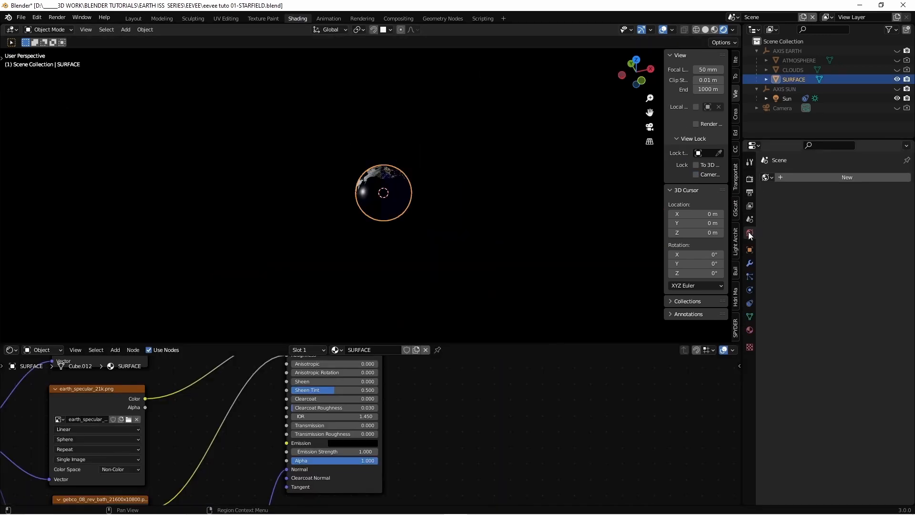
{"action": "left_click", "coordinate": [841, 177]}
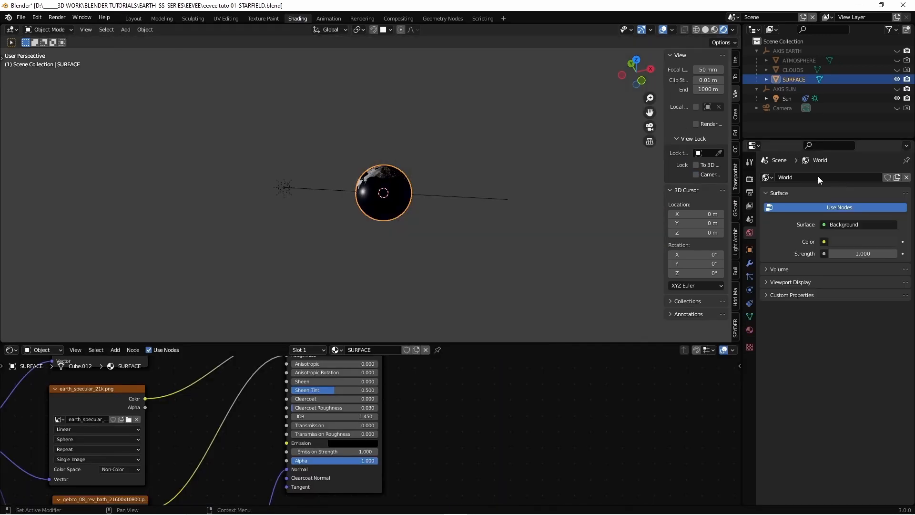
{"action": "double_click", "coordinate": [799, 177]}
{"action": "type", "text": "s"}
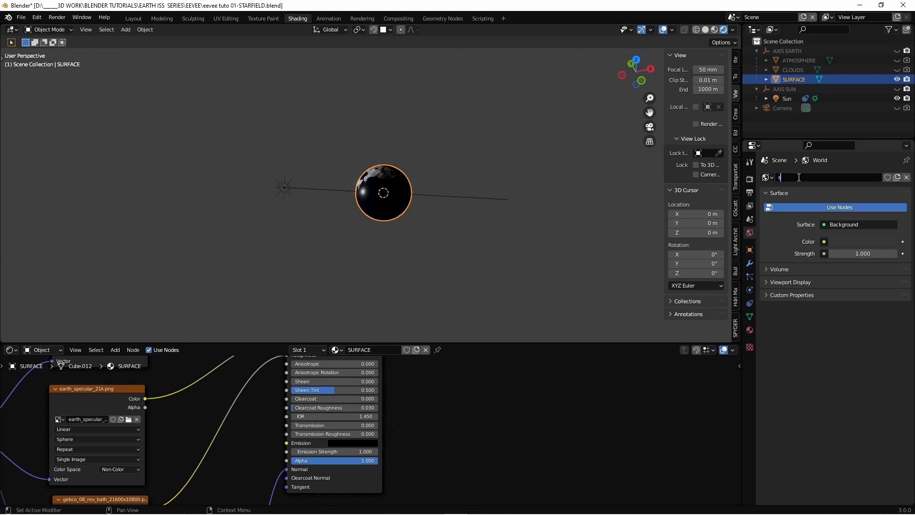
{"action": "type", "text": "tarfield"}
{"action": "key", "text": "Return"}
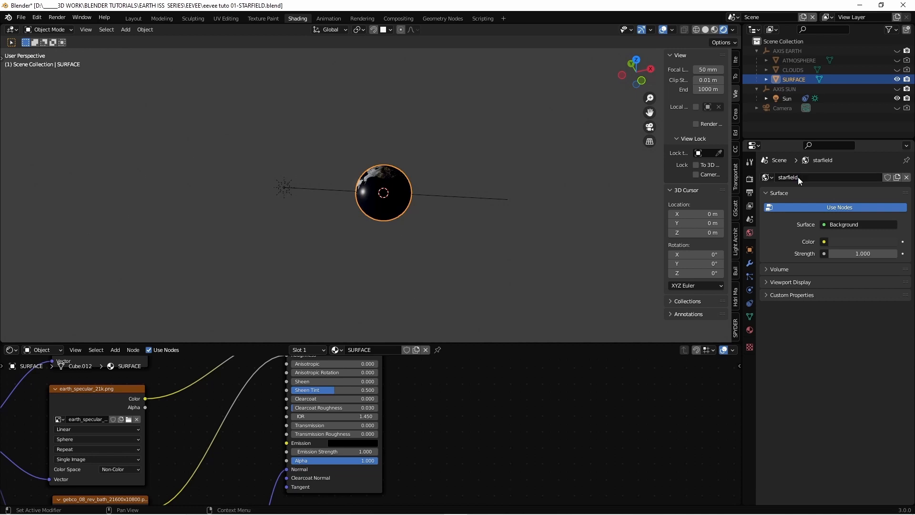
{"action": "left_click", "coordinate": [858, 242]}
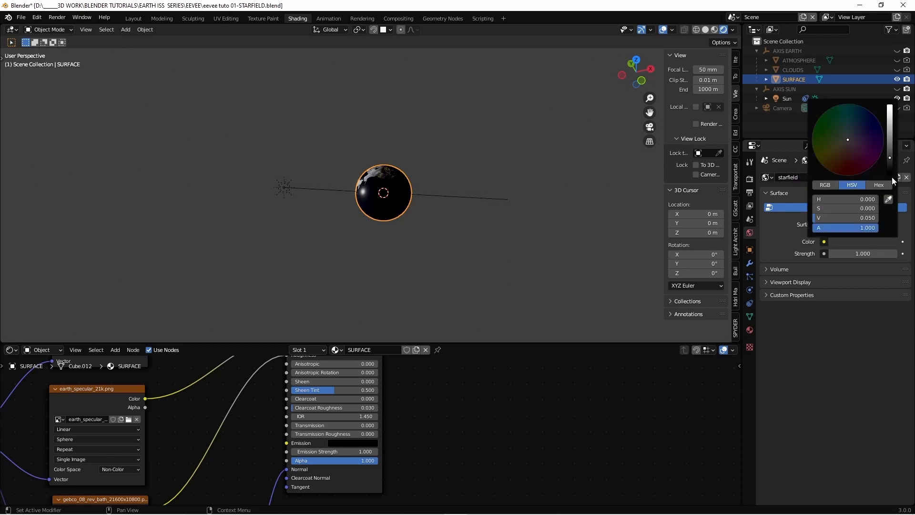
{"action": "left_click_drag", "start_coordinate": [893, 162], "coordinate": [890, 175]}
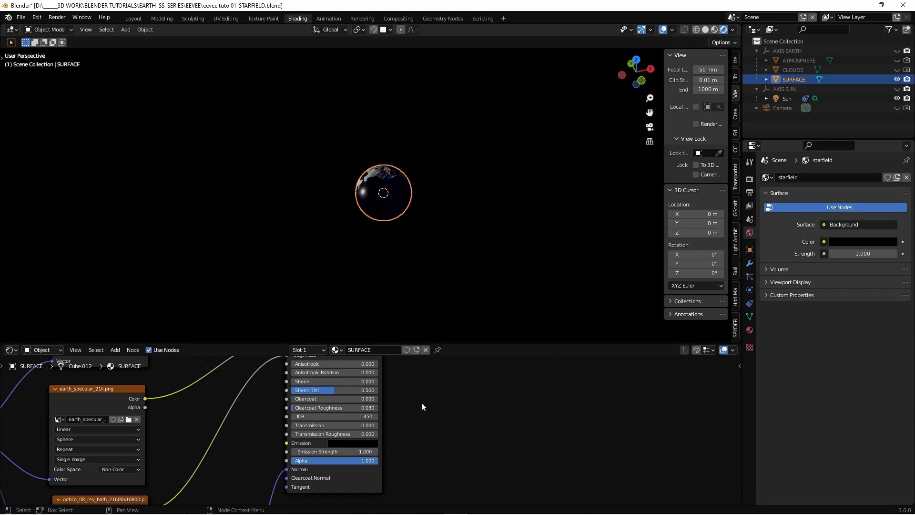
- Display the World shader nodes and enlarge the node editor to make room for new nodes
{"action": "left_click", "coordinate": [59, 350]}
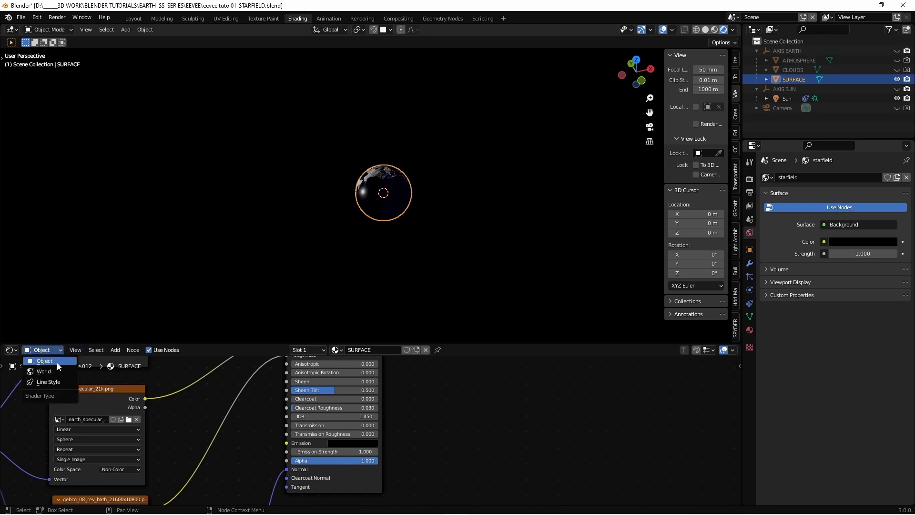
{"action": "left_click", "coordinate": [56, 371]}
{"action": "scroll", "coordinate": [348, 448], "scroll_direction": "down", "scroll_amount": 2}
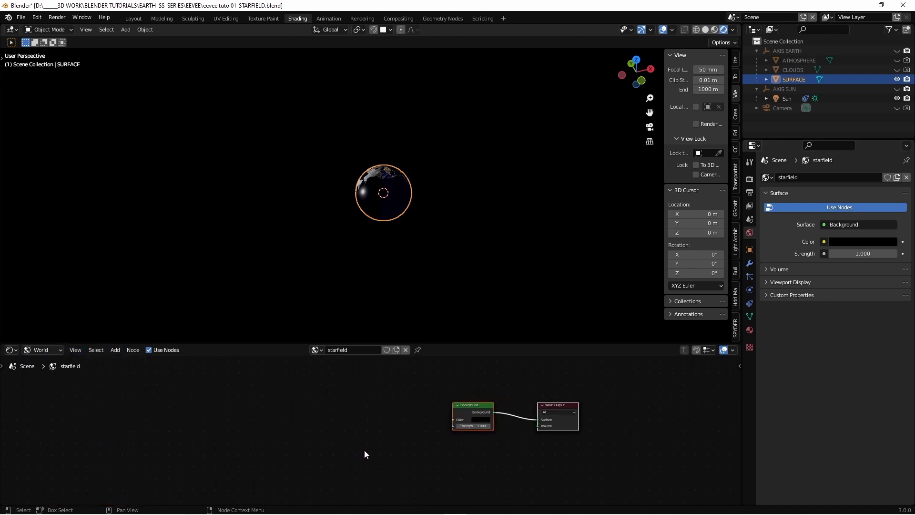
{"action": "left_click_drag", "start_coordinate": [557, 343], "coordinate": [557, 261]}
{"action": "middle_click_drag", "start_coordinate": [537, 352], "coordinate": [568, 353]}
{"action": "scroll", "coordinate": [567, 353], "scroll_direction": "up", "scroll_amount": 5}
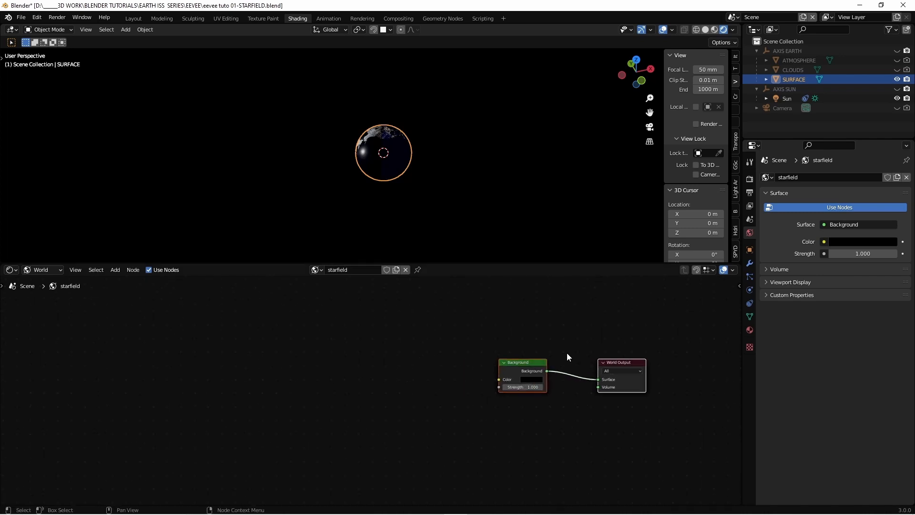
{"action": "middle_click_drag", "start_coordinate": [584, 303], "coordinate": [548, 330]}
- Add a Voronoi Texture node, connect its Distance to the Background's Color and set its Scale to 54.8
{"action": "left_click", "coordinate": [115, 270]}
{"action": "type", "text": "vor"}
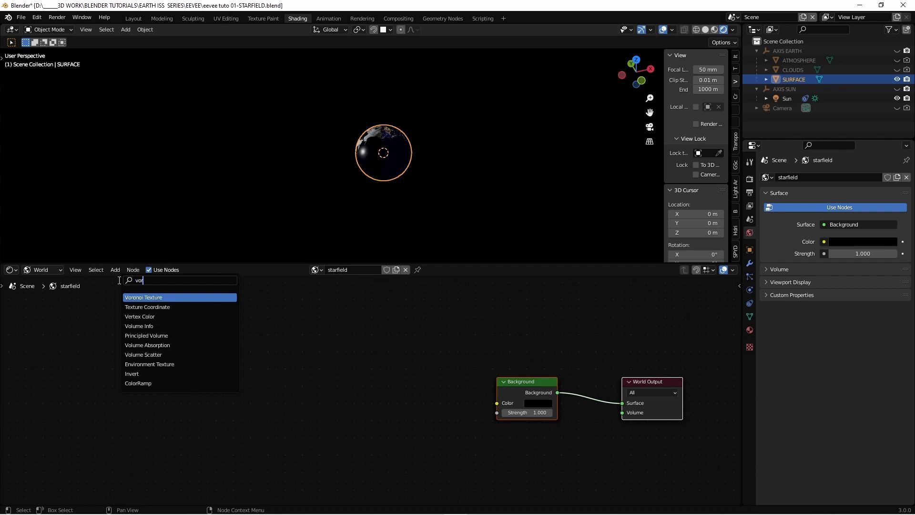
{"action": "left_click", "coordinate": [144, 298]}
{"action": "left_click", "coordinate": [231, 375]}
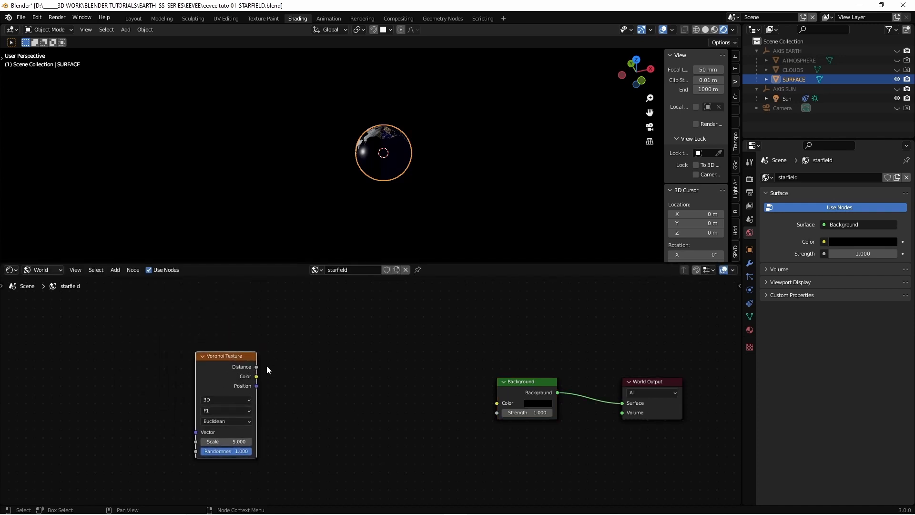
{"action": "left_click_drag", "start_coordinate": [256, 366], "coordinate": [495, 406]}
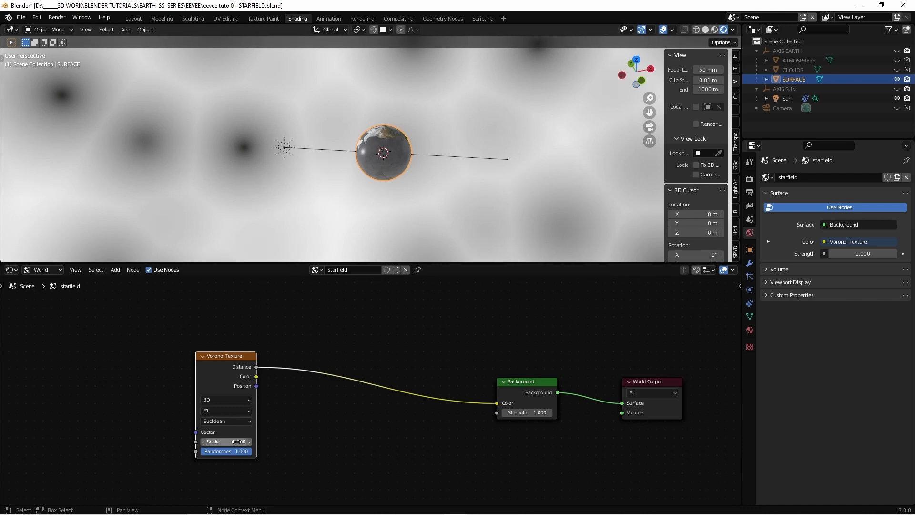
{"action": "left_click_drag", "start_coordinate": [227, 441], "coordinate": [482, 480]}
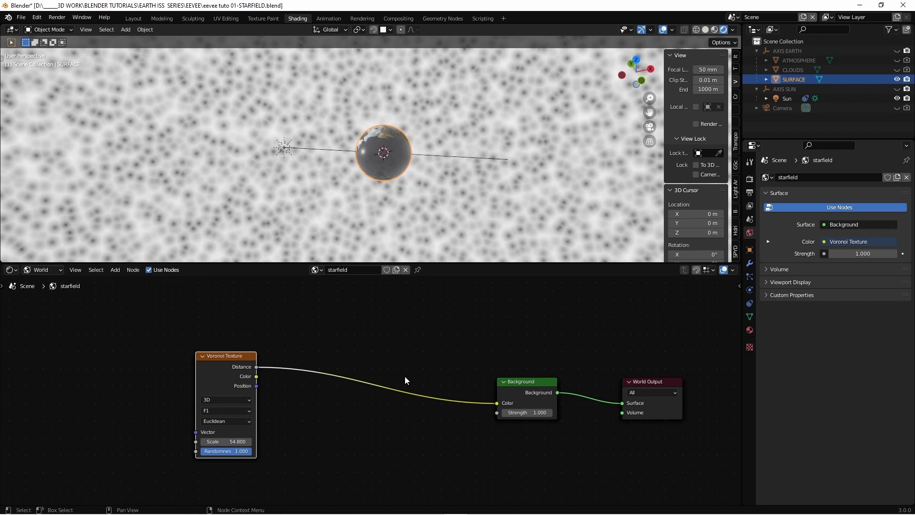
- Insert a ColorRamp node on the link between the Voronoi Texture and the Background
{"action": "left_click", "coordinate": [116, 270]}
{"action": "left_click", "coordinate": [127, 282]}
{"action": "type", "text": "col"}
{"action": "left_click", "coordinate": [155, 302]}
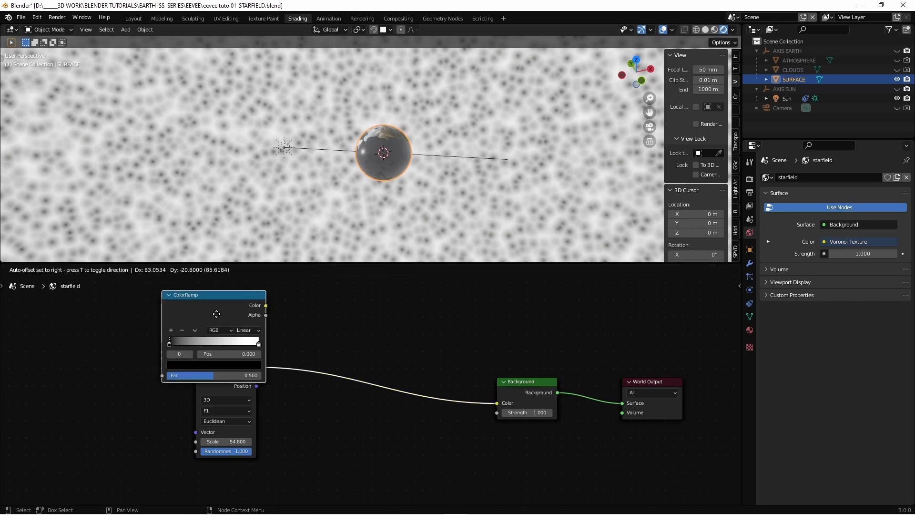
{"action": "left_click", "coordinate": [341, 363]}
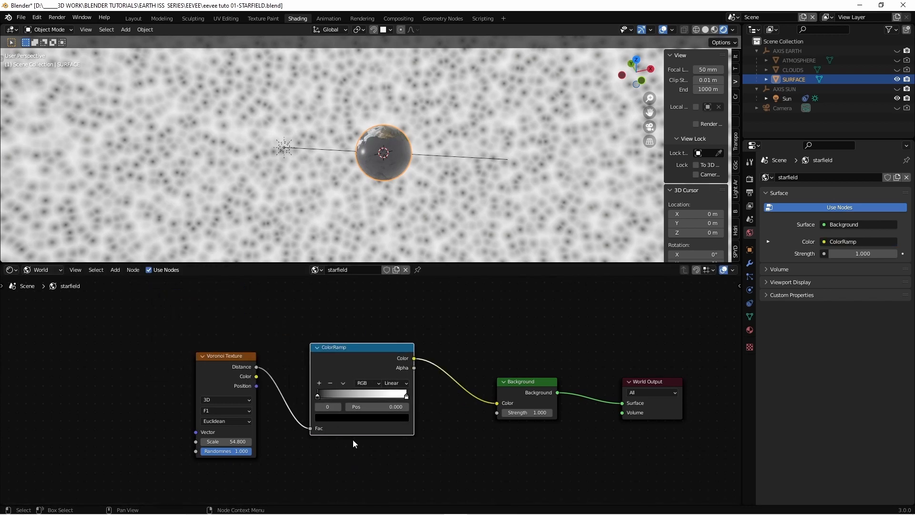
- Reverse the ColorRamp to white at 0 and black at 0.032, and raise the Voronoi Scale to 59.2
{"action": "left_click_drag", "start_coordinate": [323, 397], "coordinate": [395, 397]}
{"action": "left_click_drag", "start_coordinate": [321, 397], "coordinate": [317, 396]}
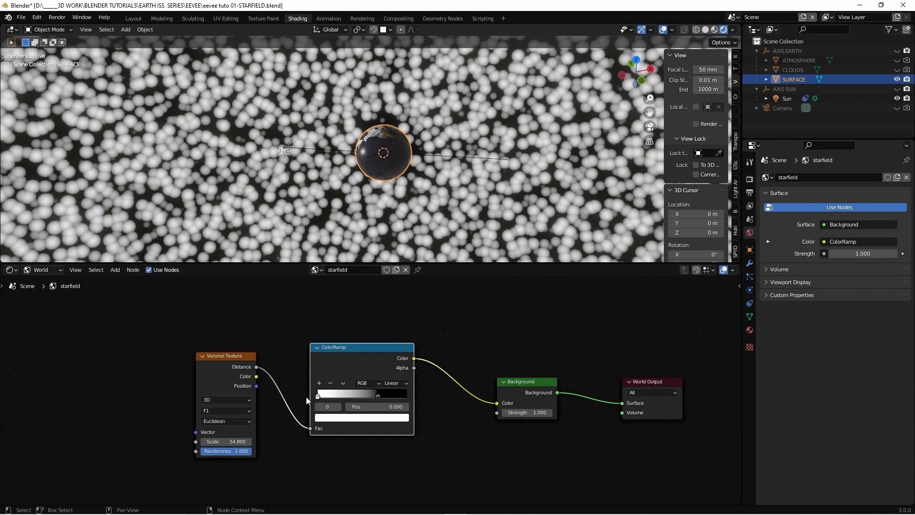
{"action": "left_click_drag", "start_coordinate": [378, 396], "coordinate": [317, 404]}
{"action": "left_click_drag", "start_coordinate": [223, 441], "coordinate": [375, 447]}
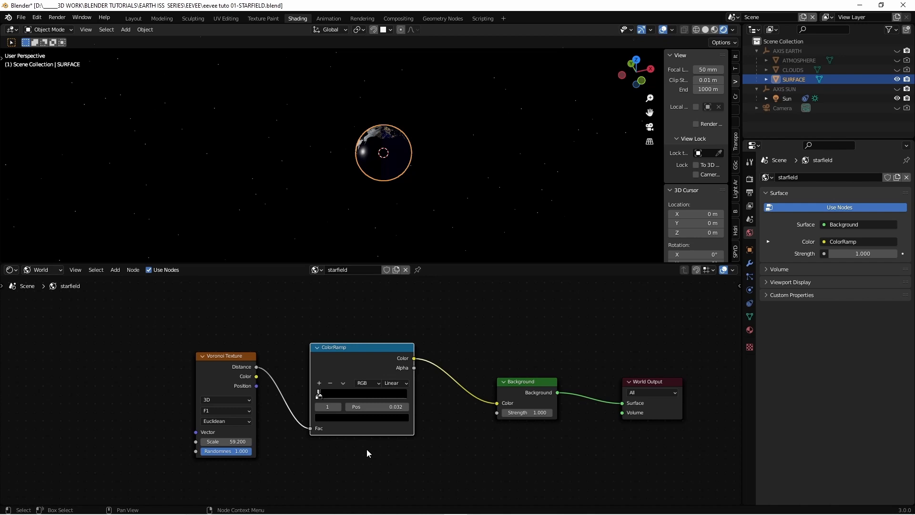
- Set the Voronoi Texture's Scale to 105 and the ColorRamp's black stop to position 0.045
{"action": "left_click", "coordinate": [233, 442]}
{"action": "type", "text": "105"}
{"action": "key", "text": "Return"}
{"action": "left_click", "coordinate": [398, 406]}
{"action": "type", "text": ".045"}
{"action": "key", "text": "Return"}
- Reroute the ColorRamp's Color into the Background's Strength and set the background color to light blue with hue 0.552, saturation 0.494 and value 1
{"action": "left_click_drag", "start_coordinate": [497, 403], "coordinate": [495, 413]}
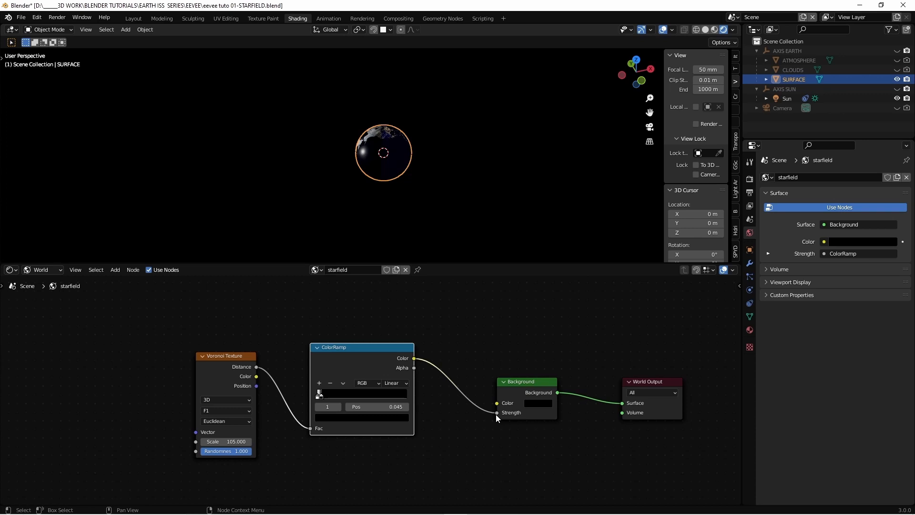
{"action": "left_click", "coordinate": [541, 407]}
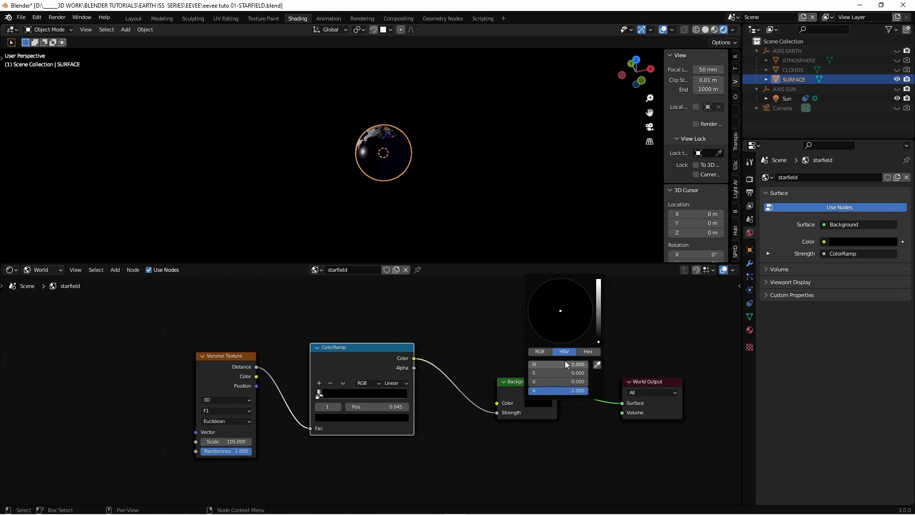
{"action": "left_click", "coordinate": [600, 280]}
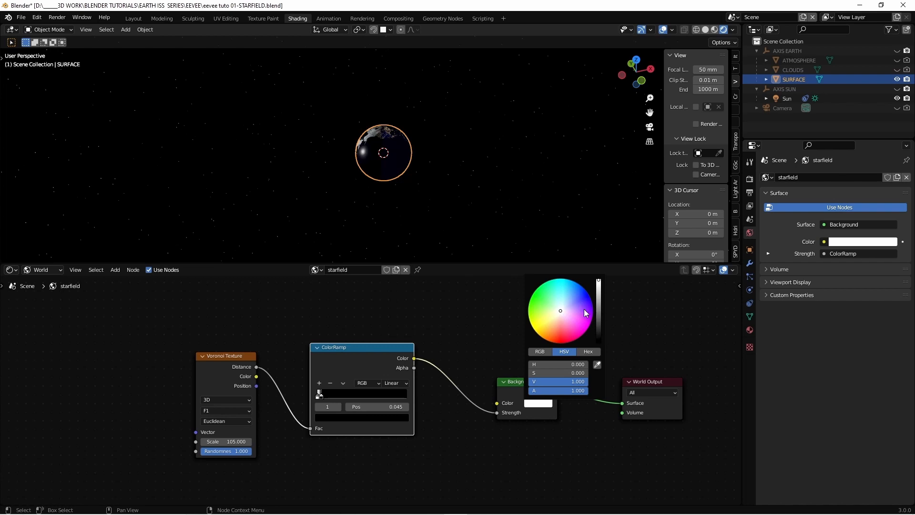
{"action": "left_click", "coordinate": [563, 303]}
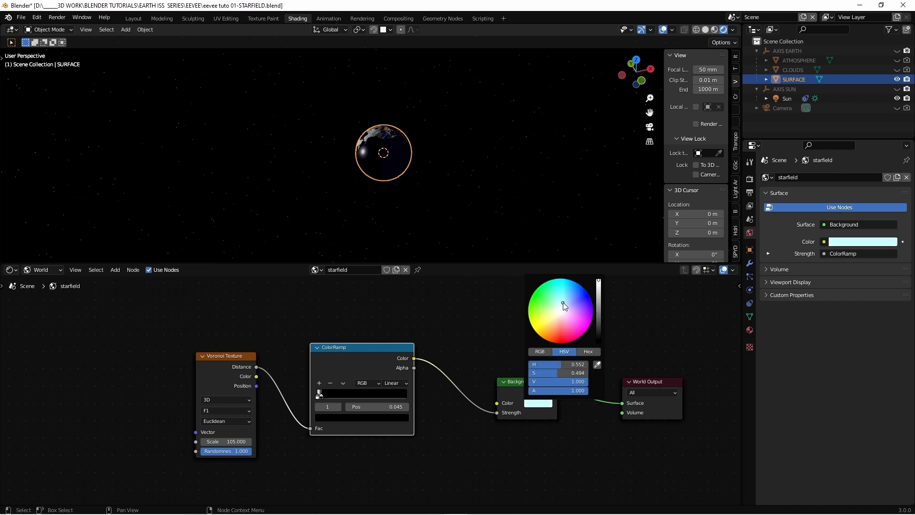
{"action": "left_click_drag", "start_coordinate": [482, 262], "coordinate": [467, 380]}
{"action": "scroll", "coordinate": [448, 271], "scroll_direction": "up", "scroll_amount": 6}
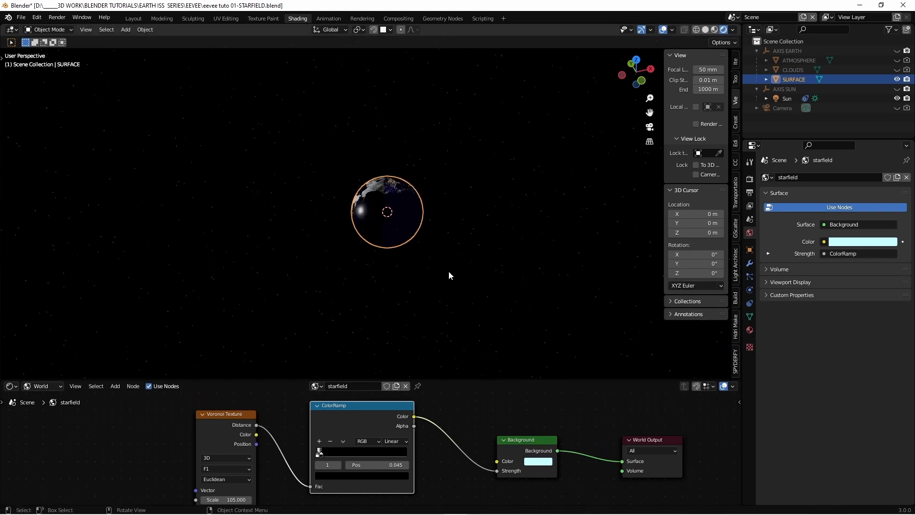
{"action": "scroll", "coordinate": [493, 286], "scroll_direction": "down", "scroll_amount": 4}
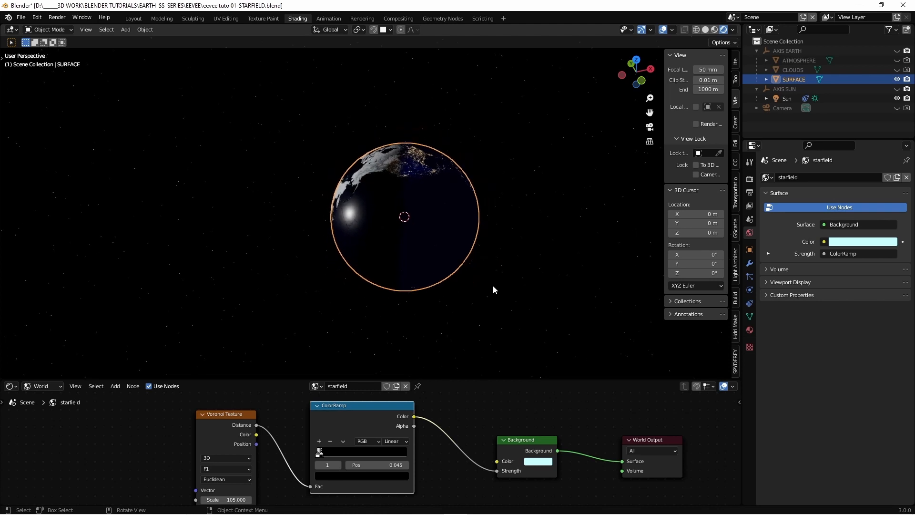
{"action": "mouse_move", "coordinate": [500, 282]}
{"action": "middle_mouse_down"}
{"action": "mouse_move", "coordinate": [474, 282]}
{"action": "mouse_move", "coordinate": [508, 286]}
{"action": "mouse_move", "coordinate": [503, 294]}
{"action": "middle_mouse_up"}
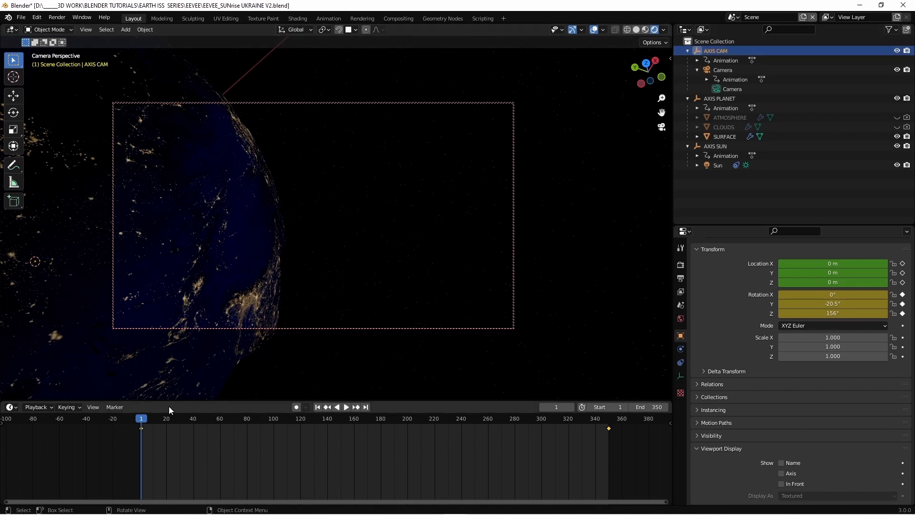
- Play back and scrub the camera axis animation between the first frame and the end of the 350-frame range in camera view
{"action": "key", "text": "space"}
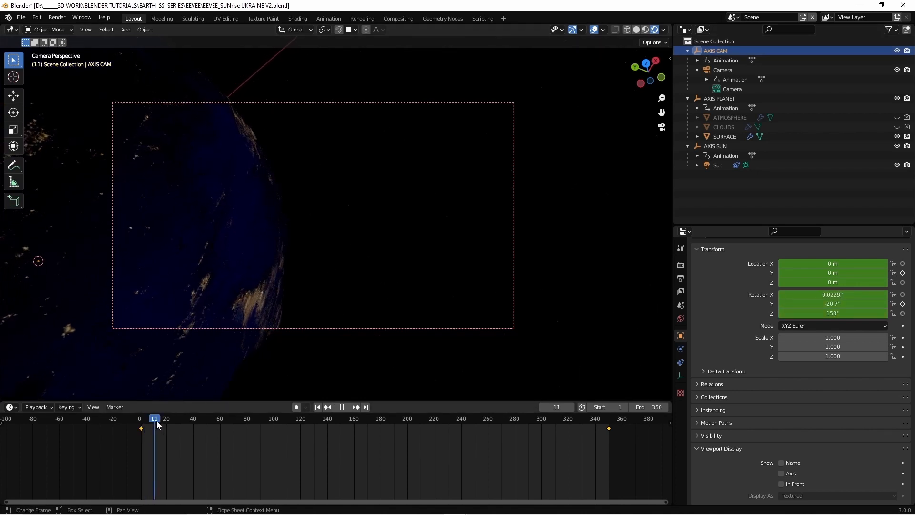
{"action": "left_click_drag", "start_coordinate": [209, 435], "coordinate": [586, 500]}
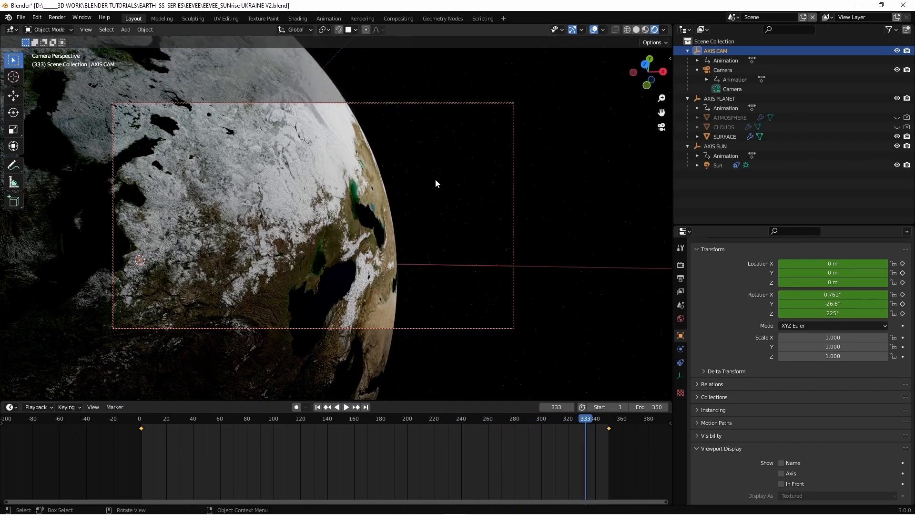
{"action": "key", "text": "space"}
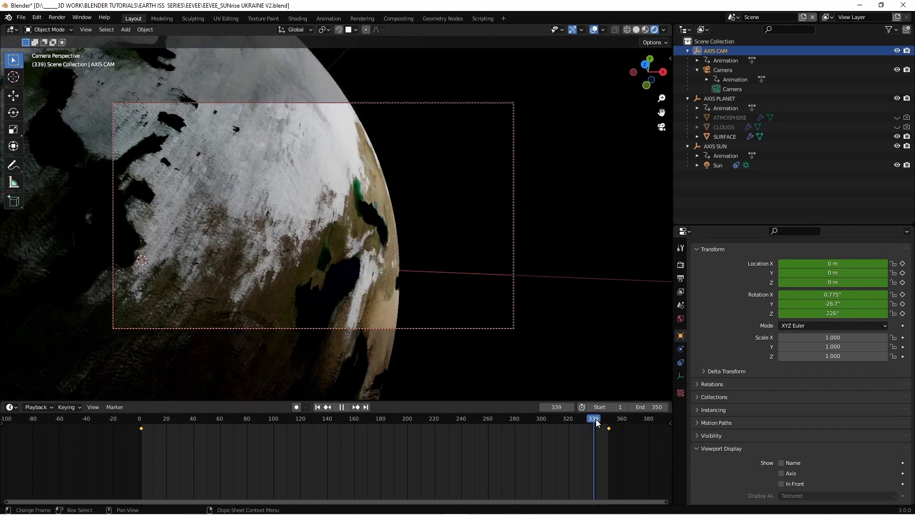
{"action": "left_click_drag", "start_coordinate": [605, 425], "coordinate": [600, 456]}
{"action": "key", "text": "space"}
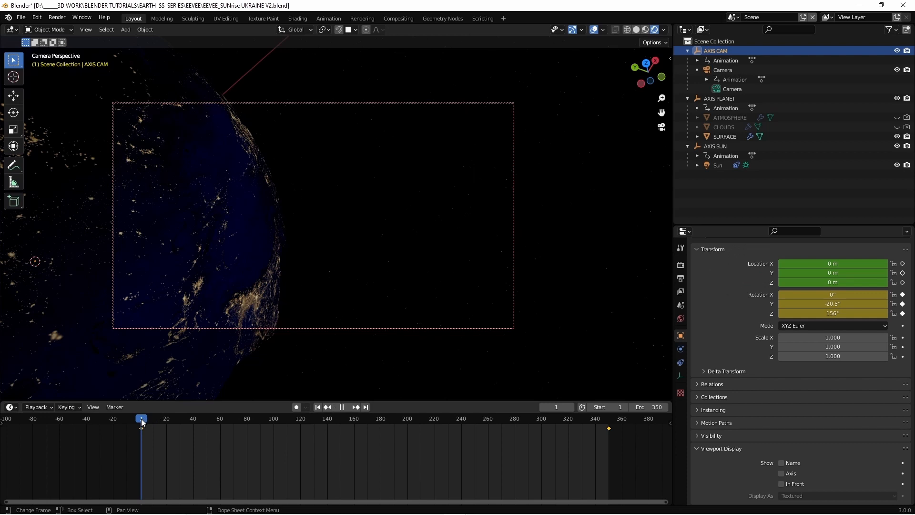
{"action": "left_click_drag", "start_coordinate": [141, 422], "coordinate": [582, 494]}
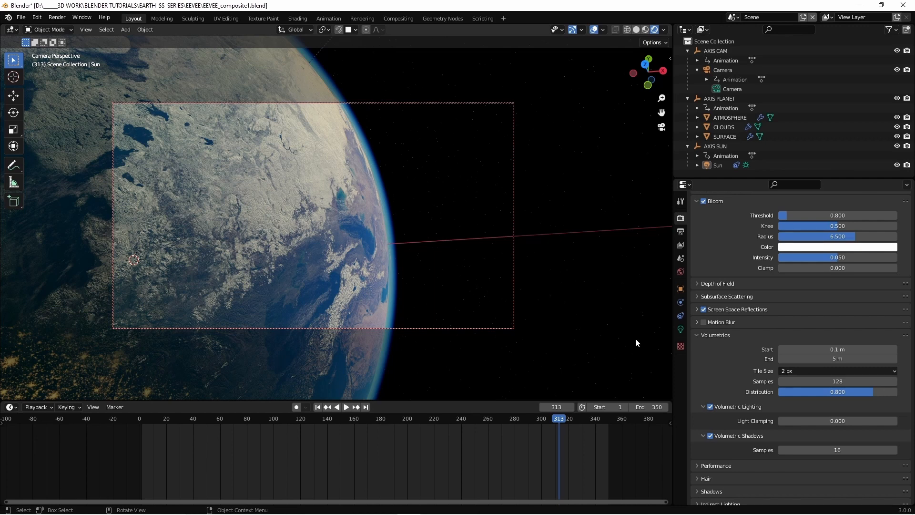
- Review the Eevee render settings for sampling, bloom, screen space reflections and volumetrics
{"action": "scroll", "coordinate": [759, 305], "scroll_direction": "up", "scroll_amount": 4}
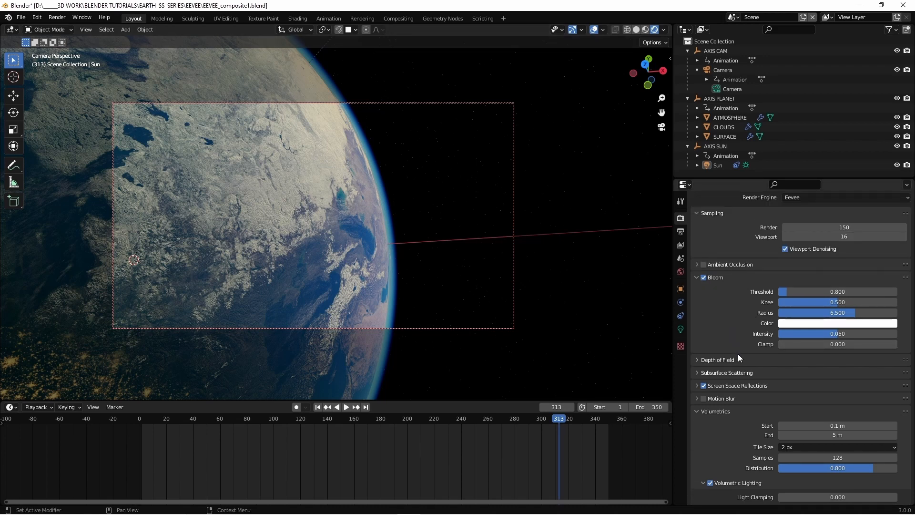
{"action": "scroll", "coordinate": [738, 353], "scroll_direction": "down", "scroll_amount": 5}
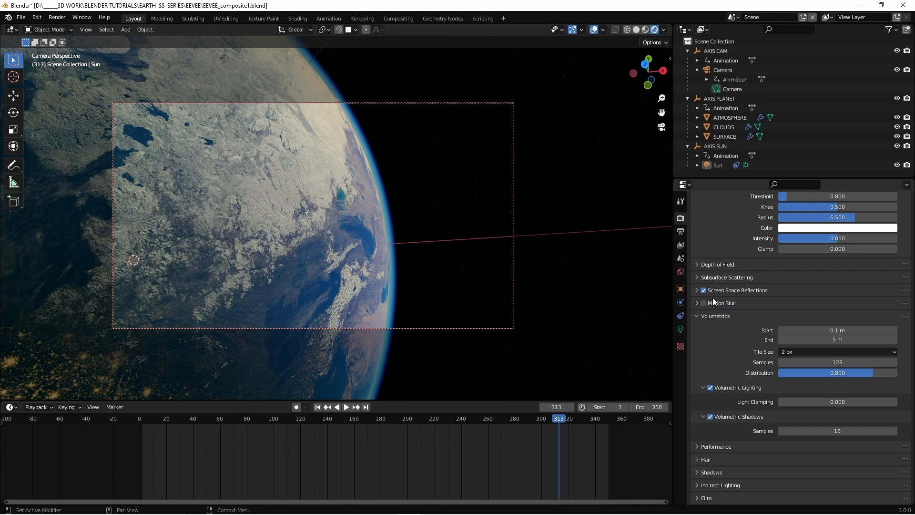
{"action": "scroll", "coordinate": [789, 374], "scroll_direction": "down", "scroll_amount": 3}
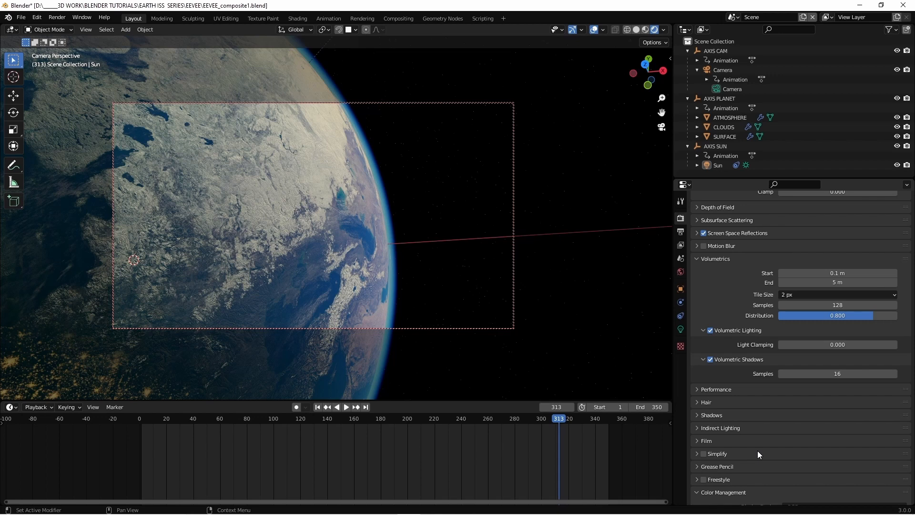
- In the compositor, insert a Glare node between Render Layers and Viewer, and disconnect the Composite node's Image input
{"action": "left_click", "coordinate": [390, 19]}
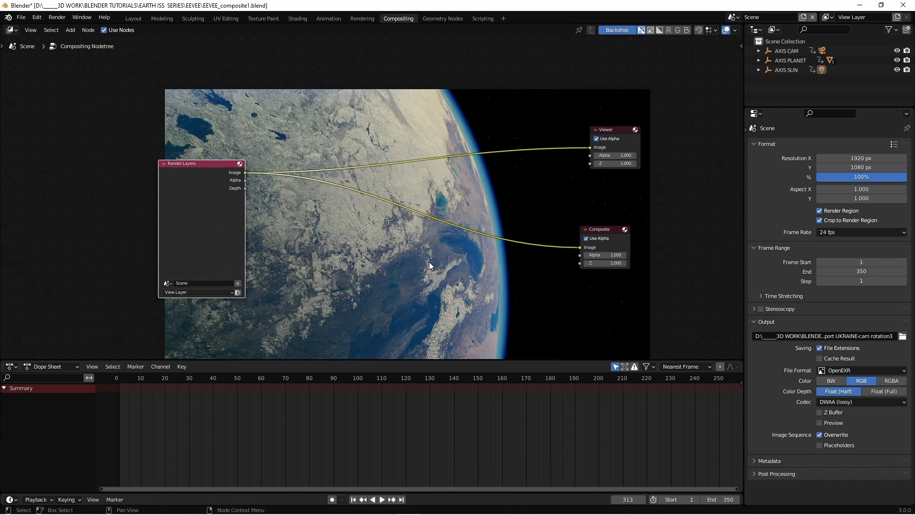
{"action": "left_click", "coordinate": [70, 30]}
{"action": "mouse_move", "coordinate": [79, 40]}
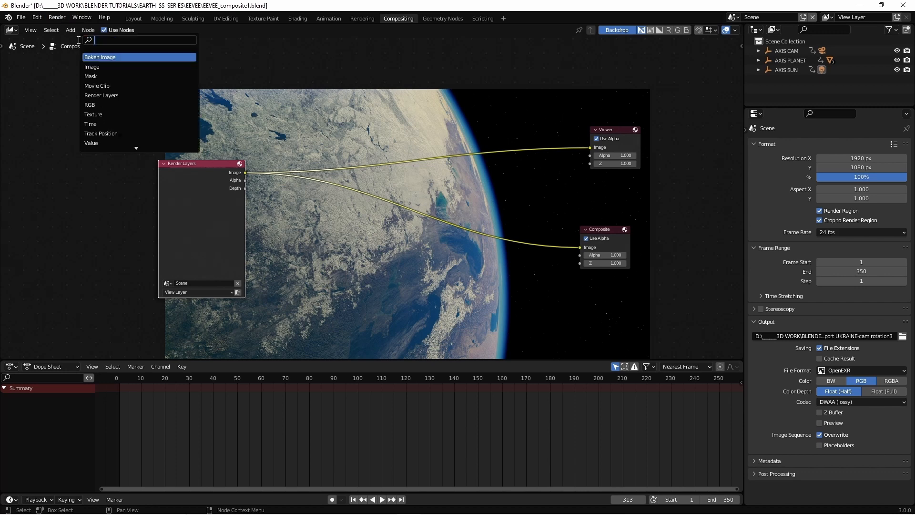
{"action": "type", "text": "gl"}
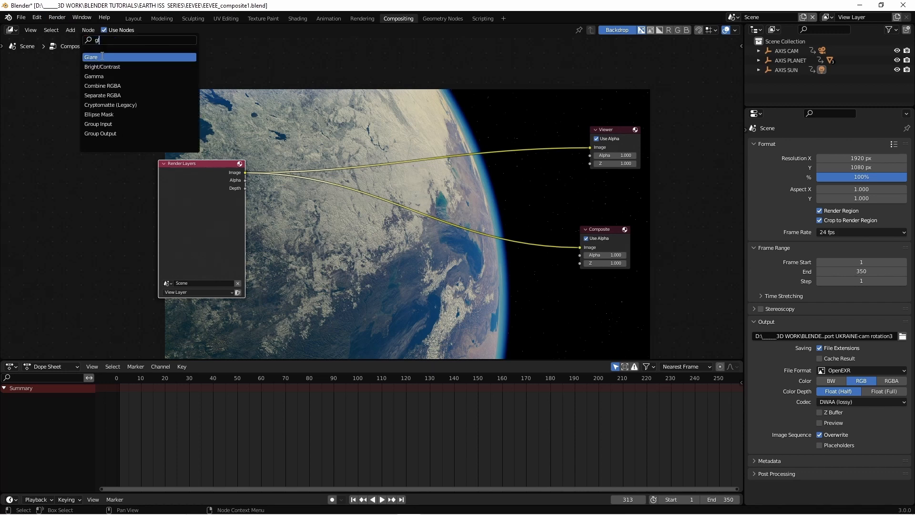
{"action": "left_click", "coordinate": [102, 57]}
{"action": "left_click", "coordinate": [453, 110]}
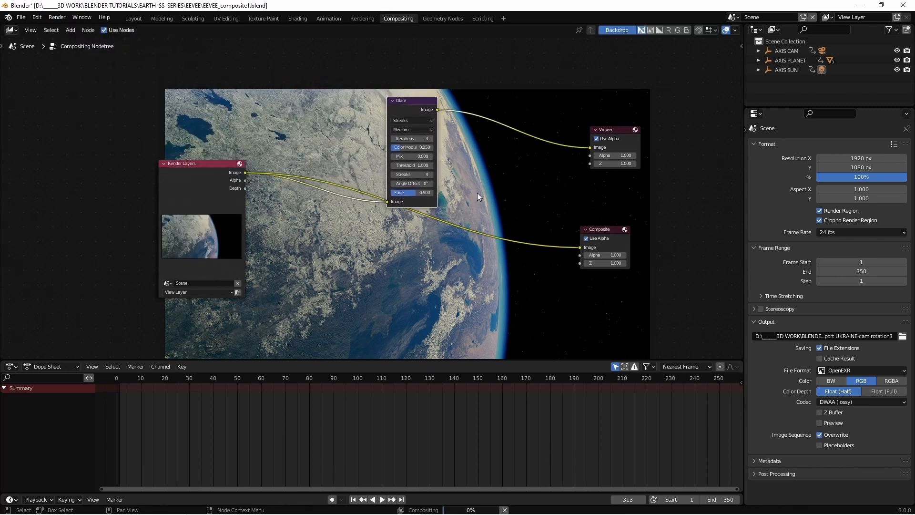
{"action": "left_click_drag", "start_coordinate": [418, 98], "coordinate": [391, 149]}
{"action": "left_click_drag", "start_coordinate": [579, 248], "coordinate": [302, 156]}
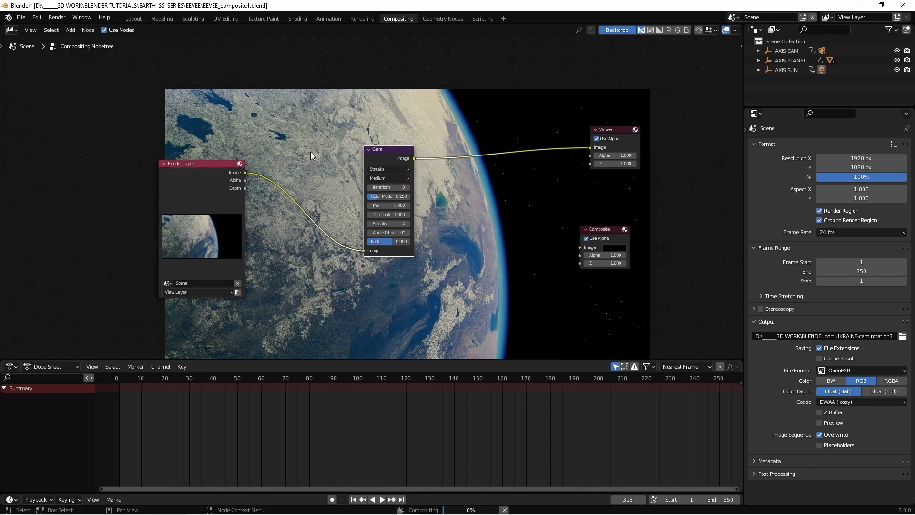
- Set the Glare node's type to Fog Glow and its quality to High
{"action": "scroll", "coordinate": [468, 273], "scroll_direction": "up", "scroll_amount": 1}
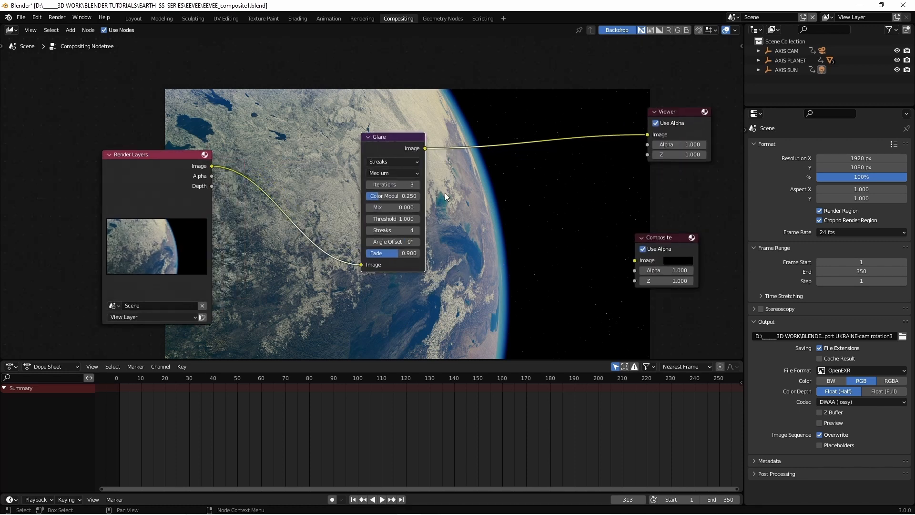
{"action": "left_click", "coordinate": [415, 162]}
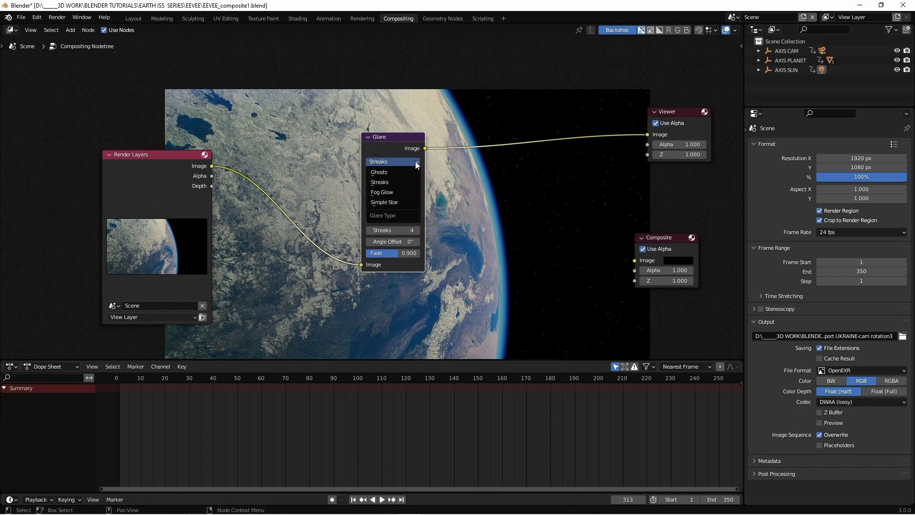
{"action": "left_click", "coordinate": [402, 194]}
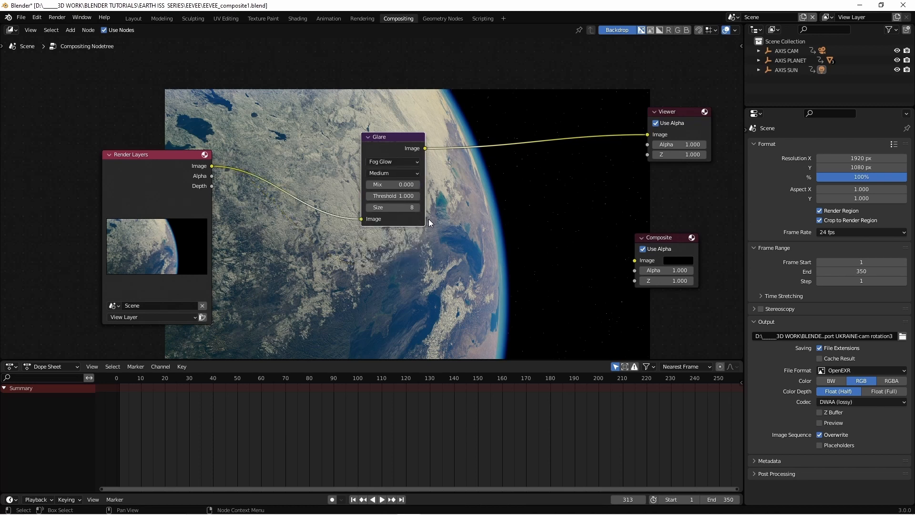
{"action": "left_click", "coordinate": [413, 172]}
{"action": "left_click", "coordinate": [408, 185]}
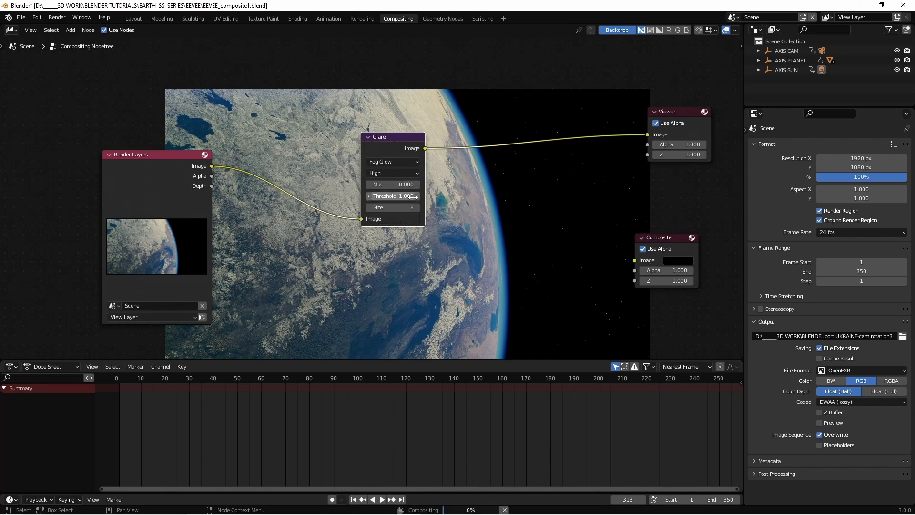
- Set the Glare node's Threshold to 0.07 and its Size to 9
{"action": "left_click", "coordinate": [406, 195]}
{"action": "key", "text": "BackSpace"}
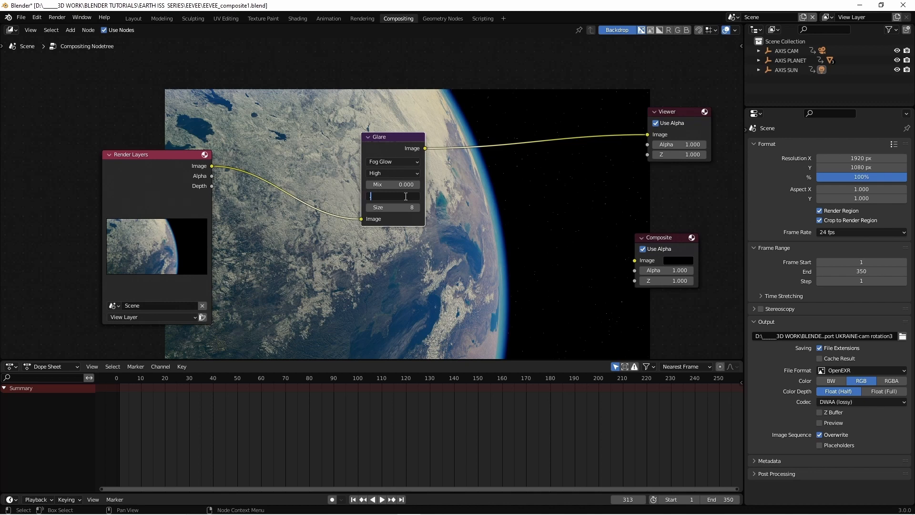
{"action": "type", "text": ".07"}
{"action": "key", "text": "Return"}
{"action": "left_click", "coordinate": [405, 207]}
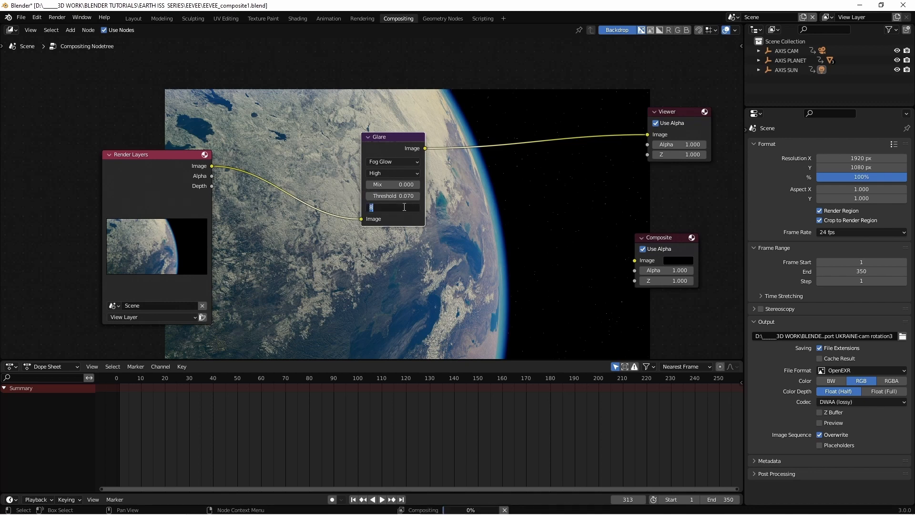
{"action": "type", "text": "9"}
{"action": "key", "text": "Return"}
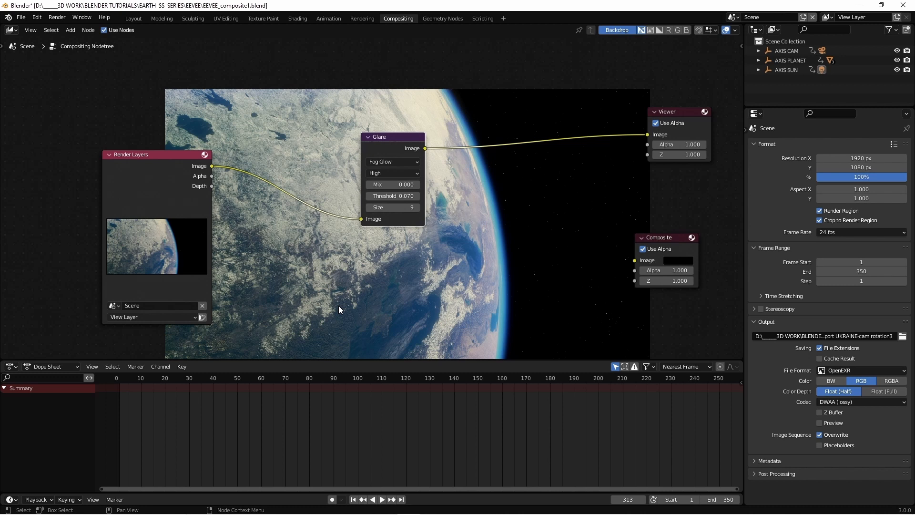
- Insert a Lens Distortion node between Glare and Viewer and set its Dispersion to 0.01
{"action": "left_click", "coordinate": [70, 30]}
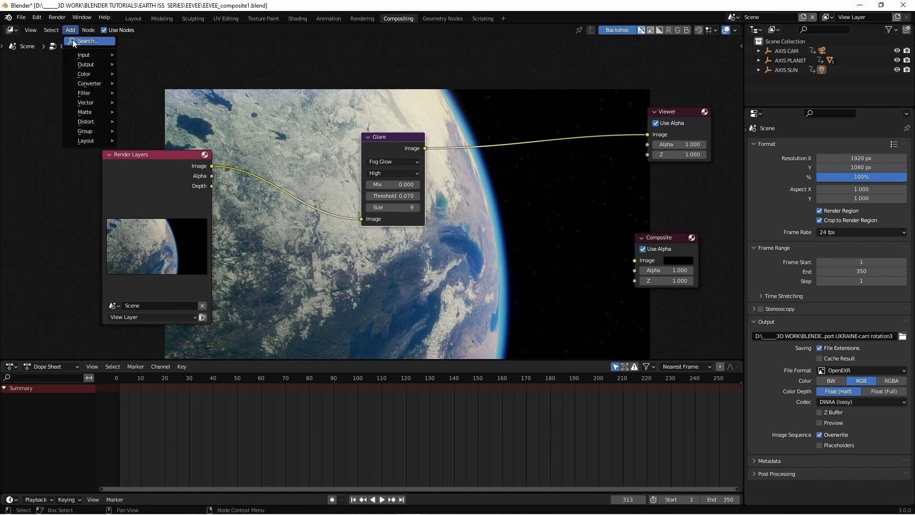
{"action": "left_click", "coordinate": [74, 42]}
{"action": "type", "text": "lens"}
{"action": "left_click", "coordinate": [100, 57]}
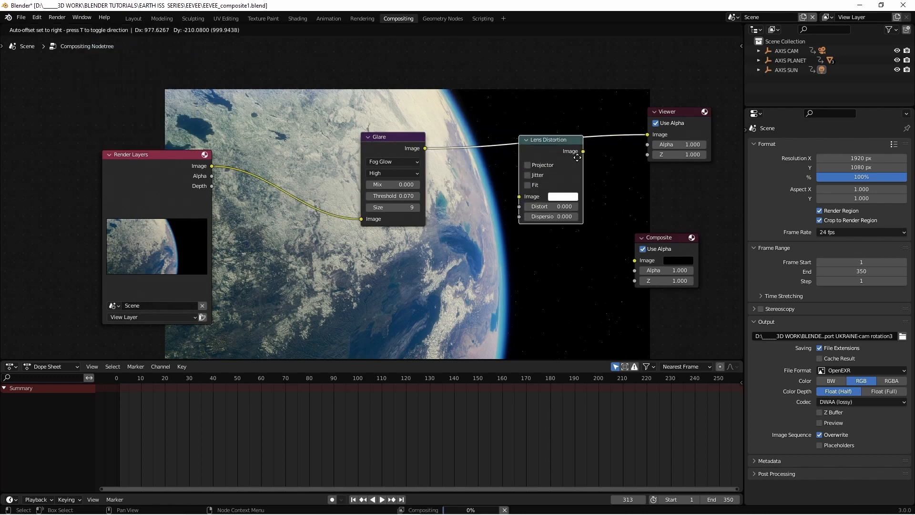
{"action": "left_click", "coordinate": [532, 157]}
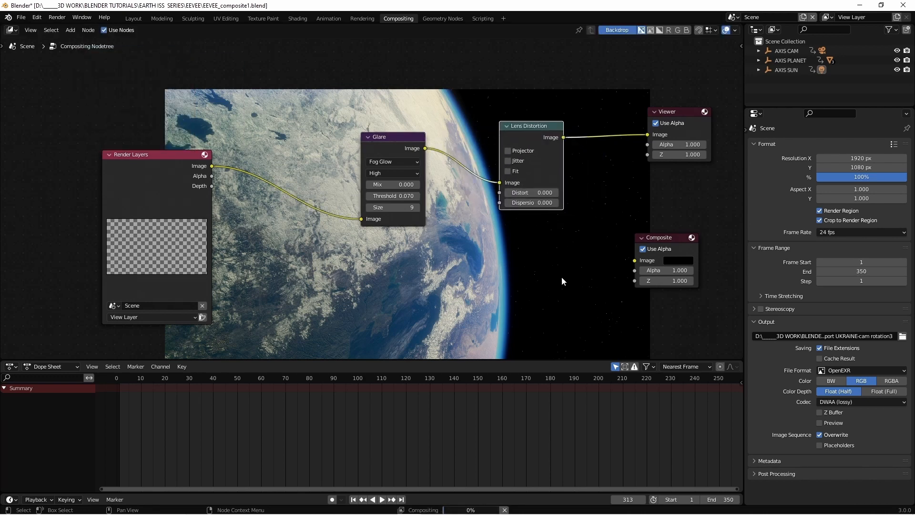
{"action": "left_click", "coordinate": [545, 202]}
{"action": "type", "text": ".01"}
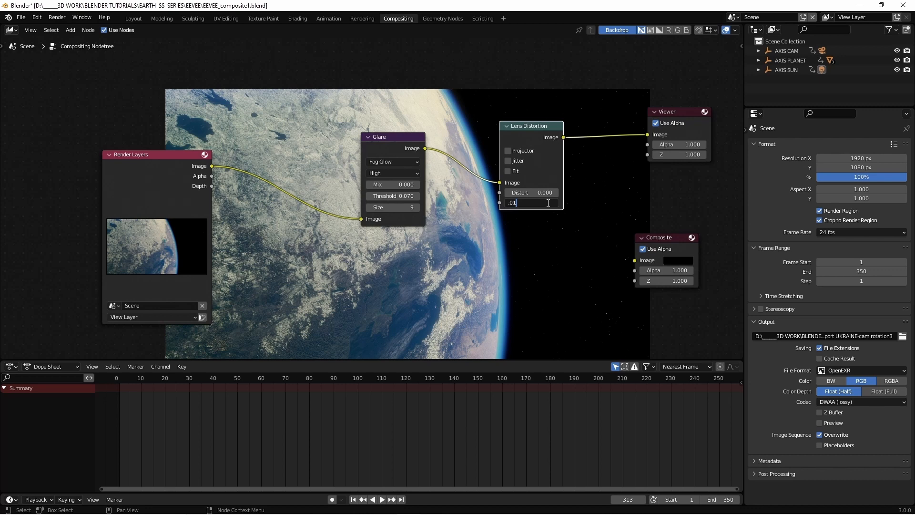
{"action": "key", "text": "Return"}
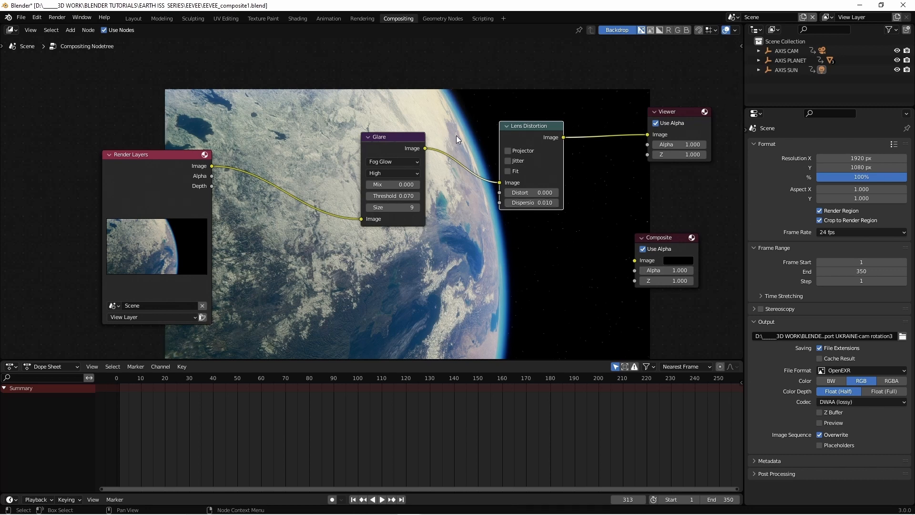
- Adjust the compositor backdrop's zoom and reposition it to inspect the composited Earth image
{"action": "key", "text": "n"}
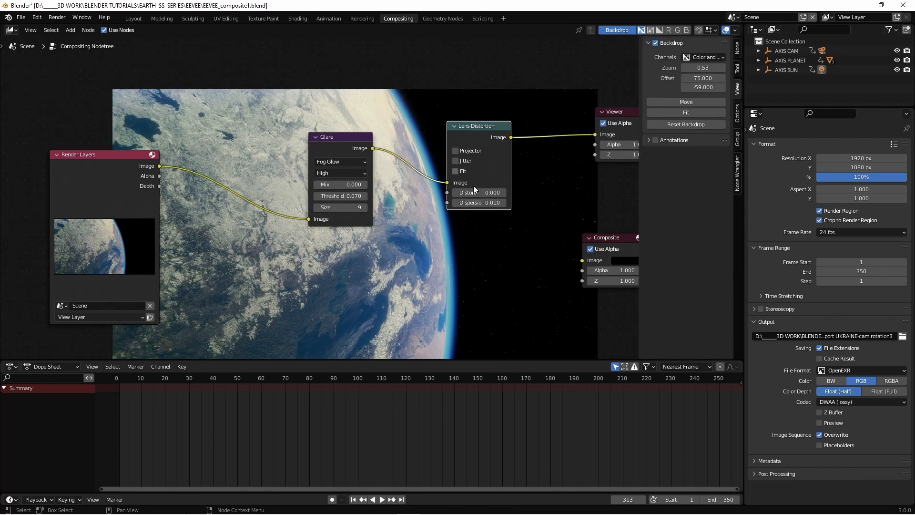
{"action": "left_click_drag", "start_coordinate": [703, 67], "coordinate": [751, 67]}
{"action": "left_click", "coordinate": [705, 100]}
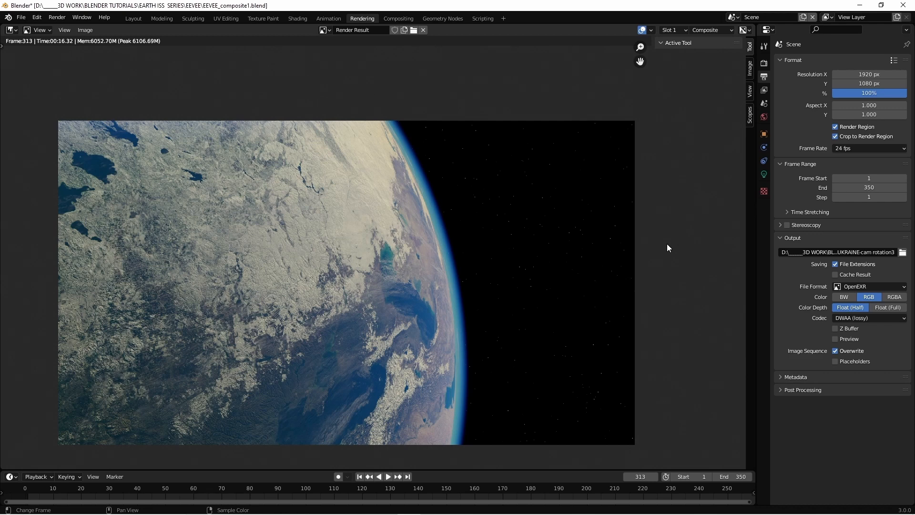
- Display the Eevee render settings for the scene and save the Blender file
{"action": "left_click", "coordinate": [764, 63]}
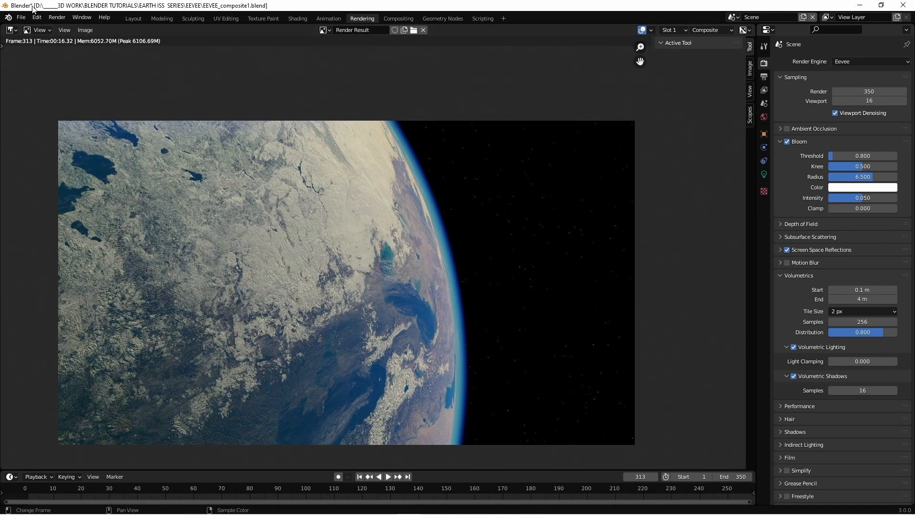
{"action": "left_click", "coordinate": [21, 17]}
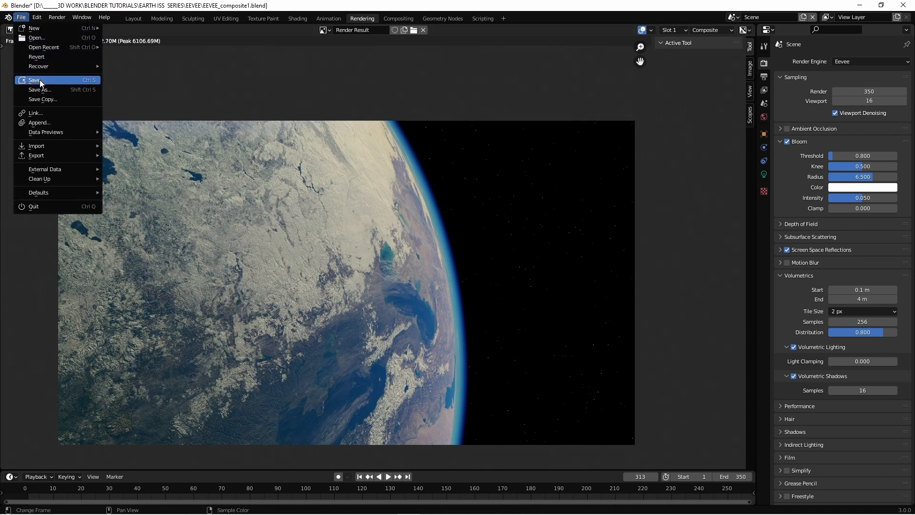